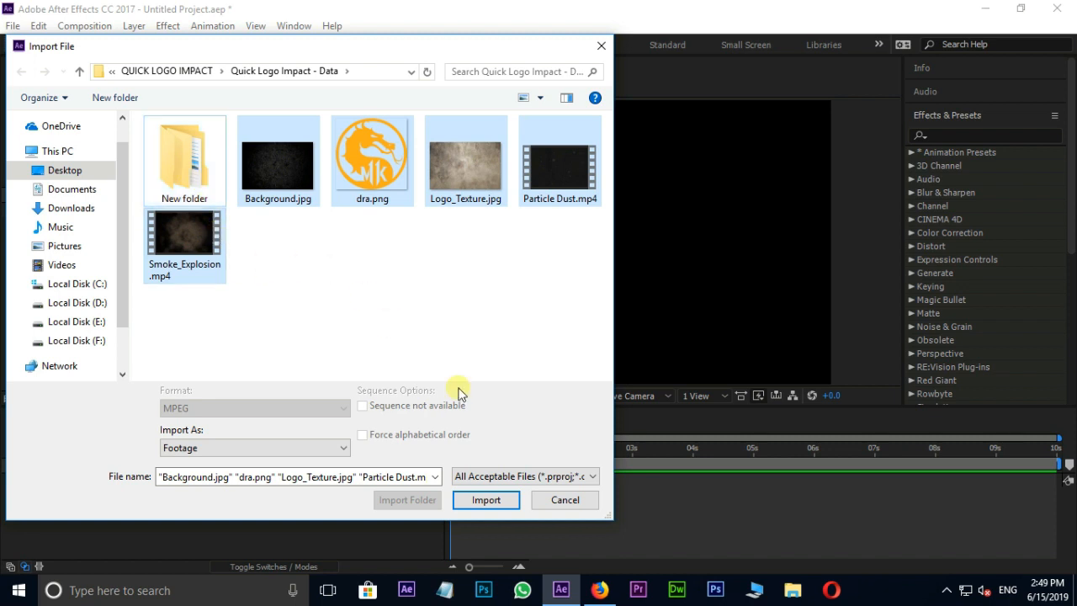
# Step: Import the selected image and video files and add Background.jpg to Comp 1 as a layer
pyautogui.click(486, 500)
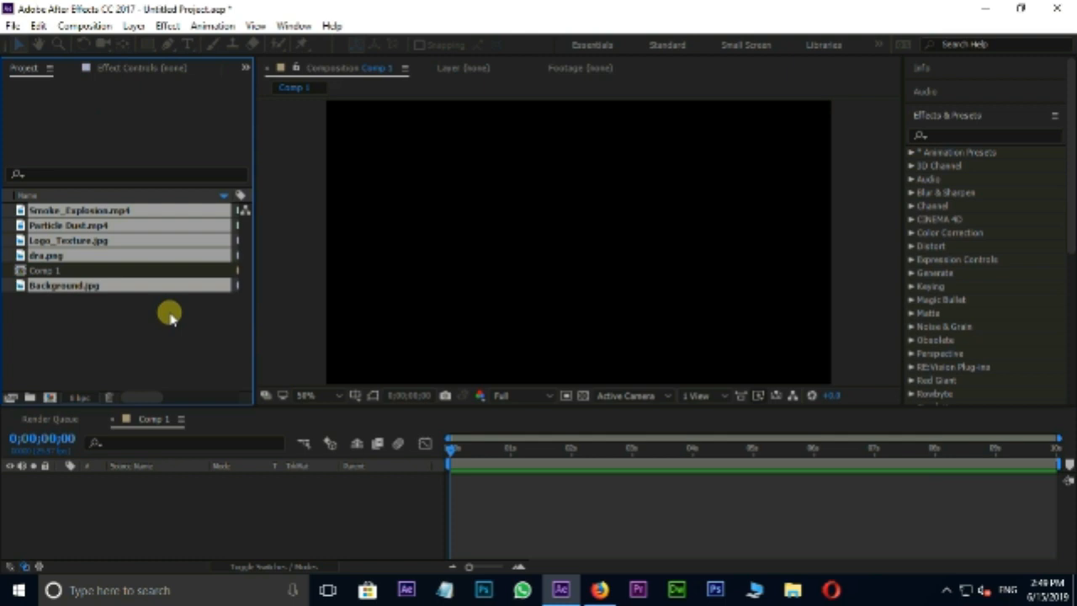
pyautogui.click(105, 286)
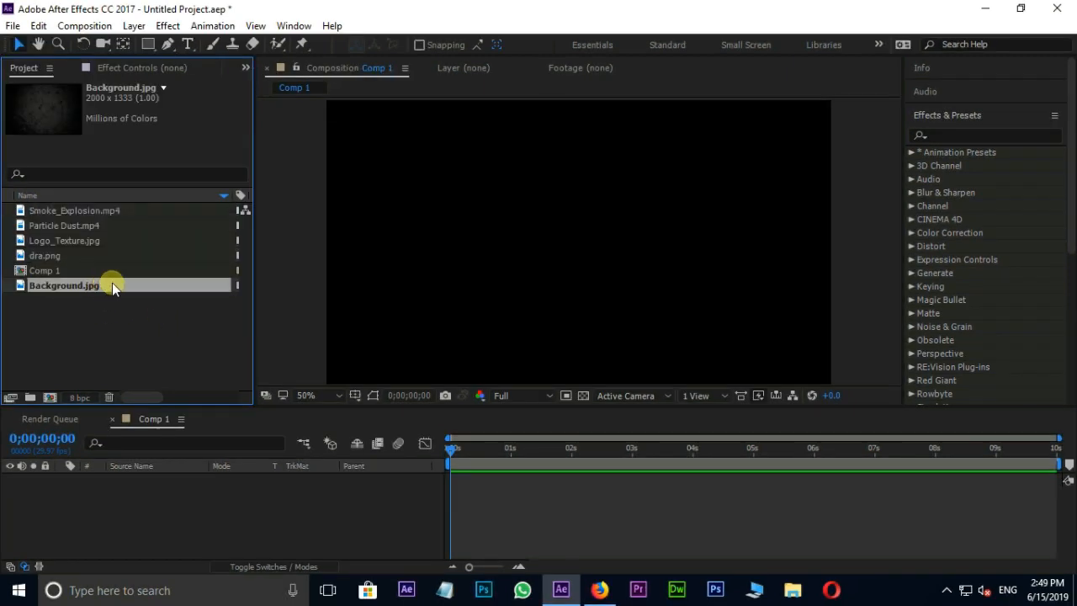
pyautogui.moveTo(114, 285); pyautogui.dragTo(132, 504)
# Step: Scale the Background.jpg layer down proportionally until it just covers the composition frame
pyautogui.scroll(-1, 732, 243)
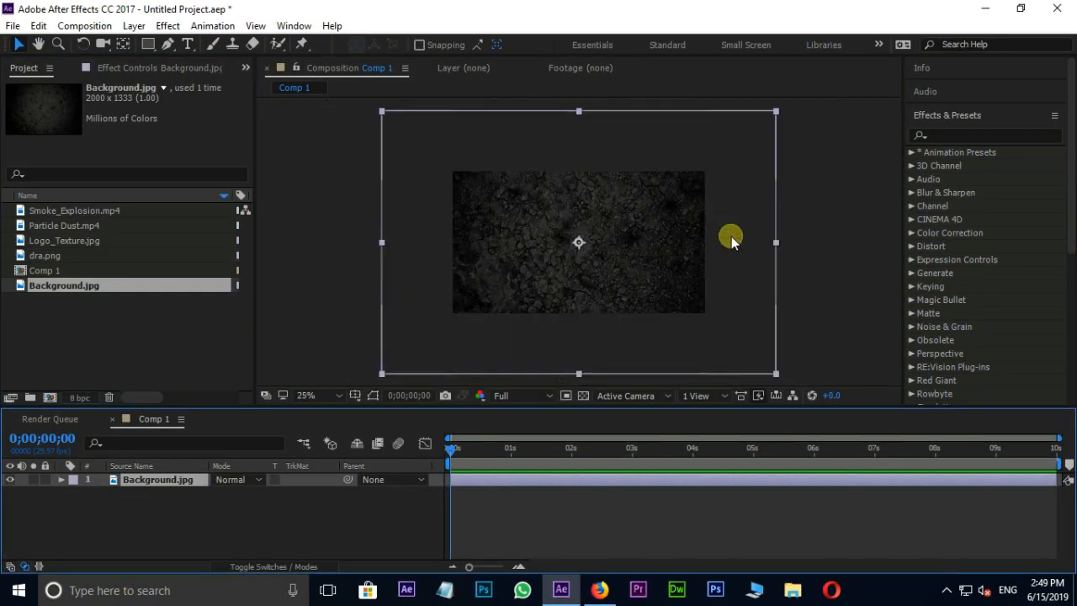
pyautogui.moveTo(775, 112); pyautogui.dragTo(722, 158)
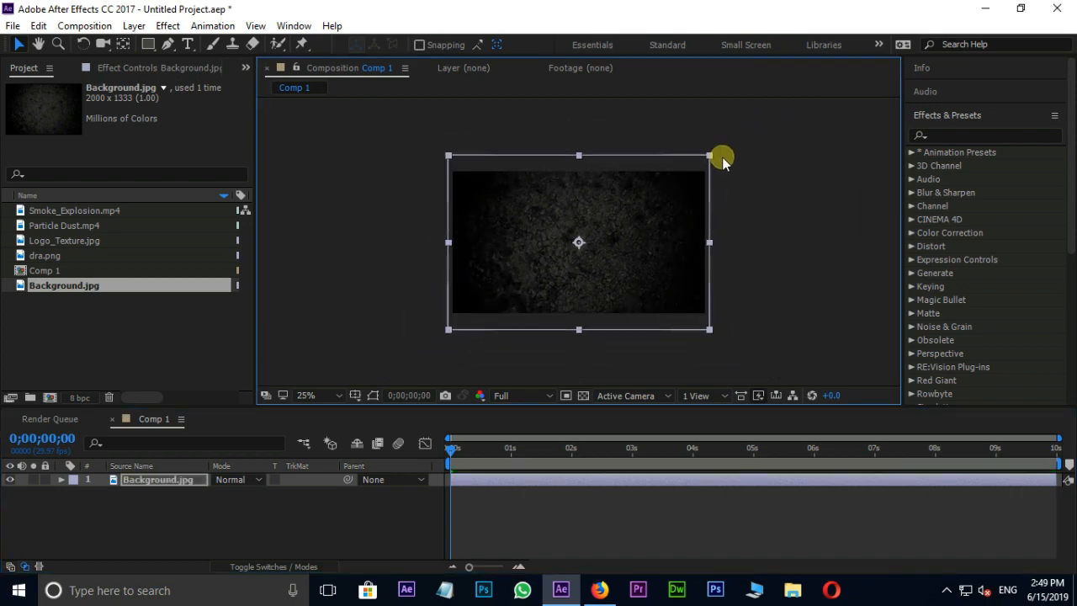
pyautogui.scroll(1, 569, 240)
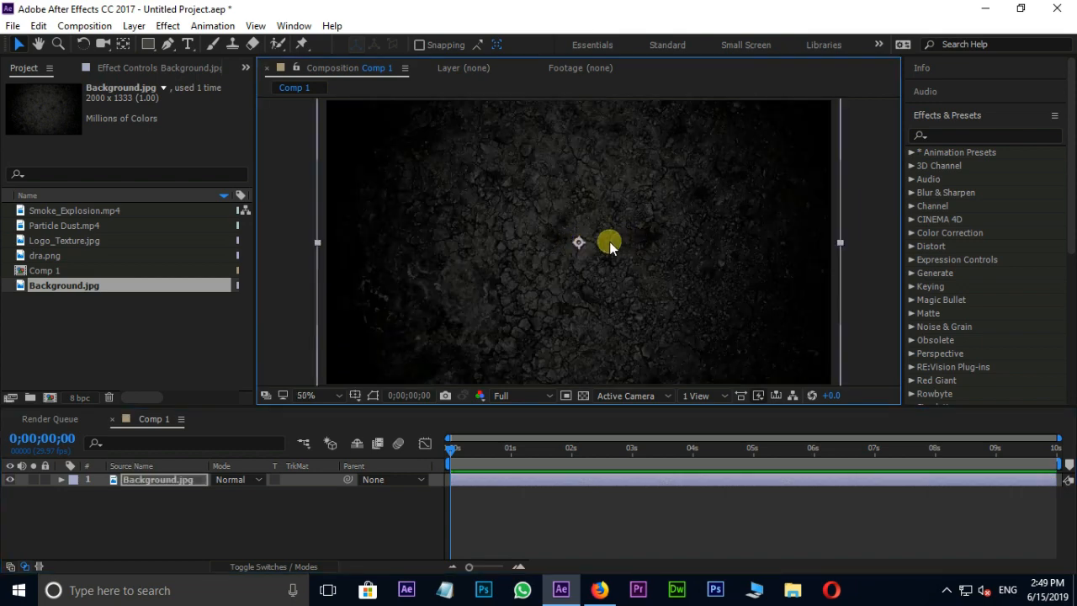
# Step: Add dra.png above the background and scale it down, centred, to about 40% of the frame height
pyautogui.click(85, 326)
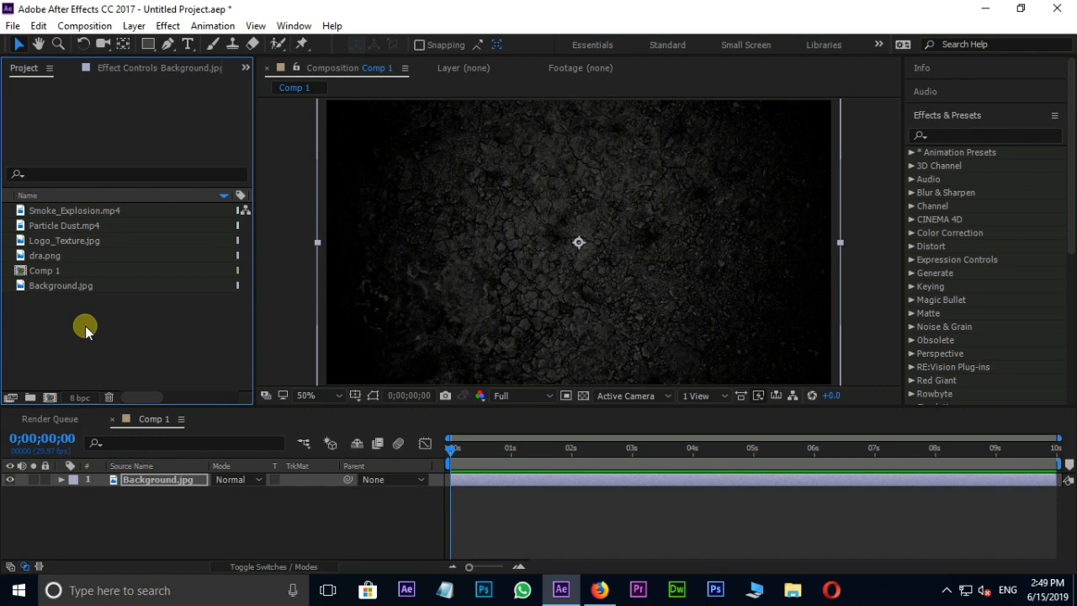
pyautogui.click(64, 256)
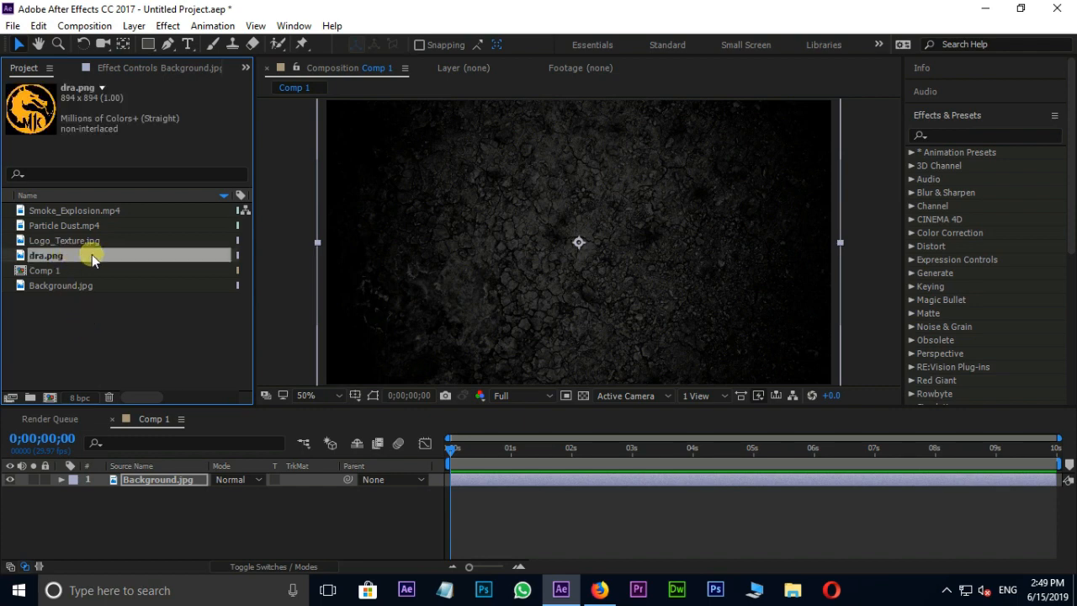
pyautogui.moveTo(92, 254); pyautogui.dragTo(132, 481)
pyautogui.scroll(-1, 644, 232)
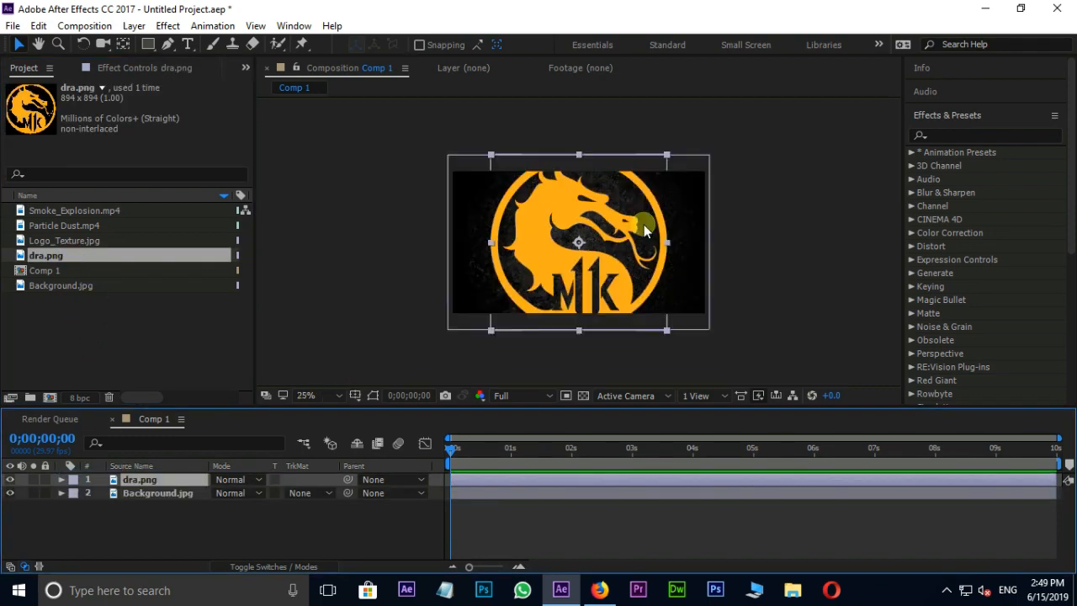
pyautogui.moveTo(665, 155); pyautogui.dragTo(638, 186)
pyautogui.scroll(2, 619, 218)
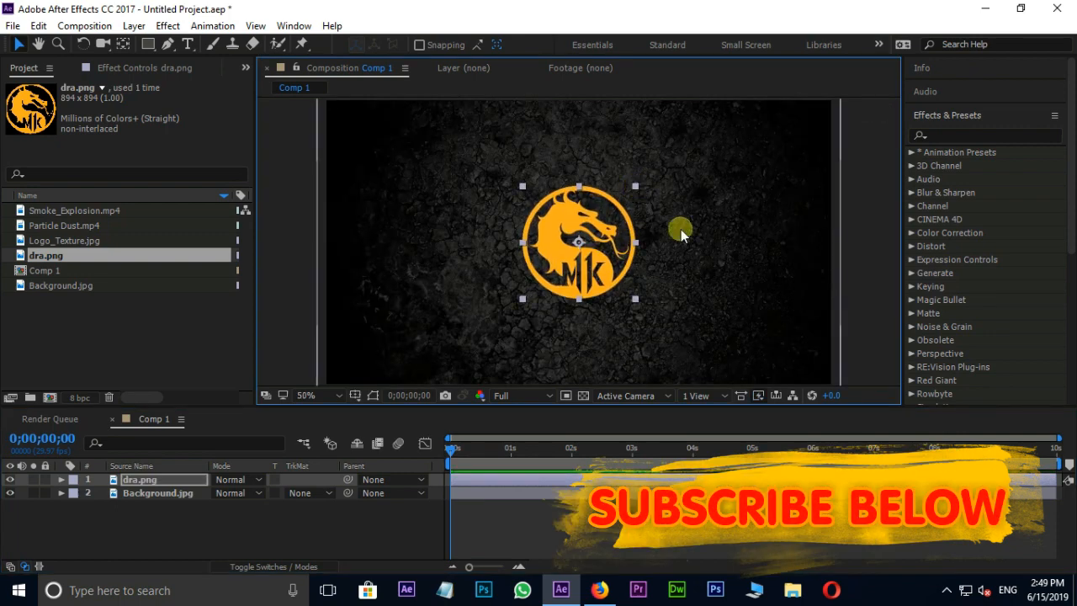
# Step: Pre-compose the dra.png layer as LOGO, moving all attributes into the new composition
pyautogui.rightClick(160, 484)
pyautogui.click(197, 498)
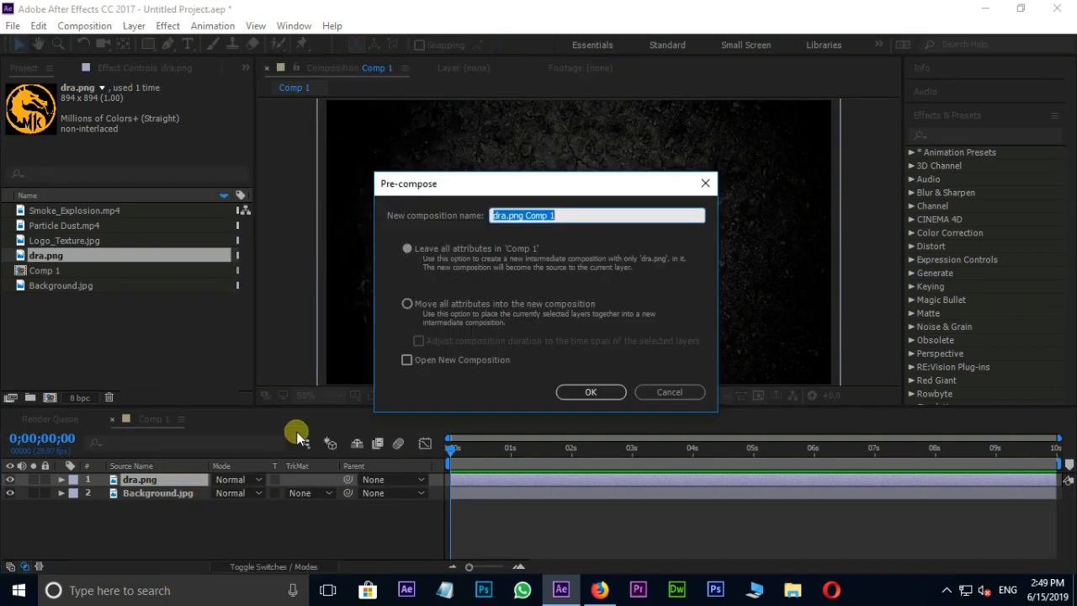
pyautogui.click(409, 305)
pyautogui.moveTo(557, 216); pyautogui.dragTo(481, 220)
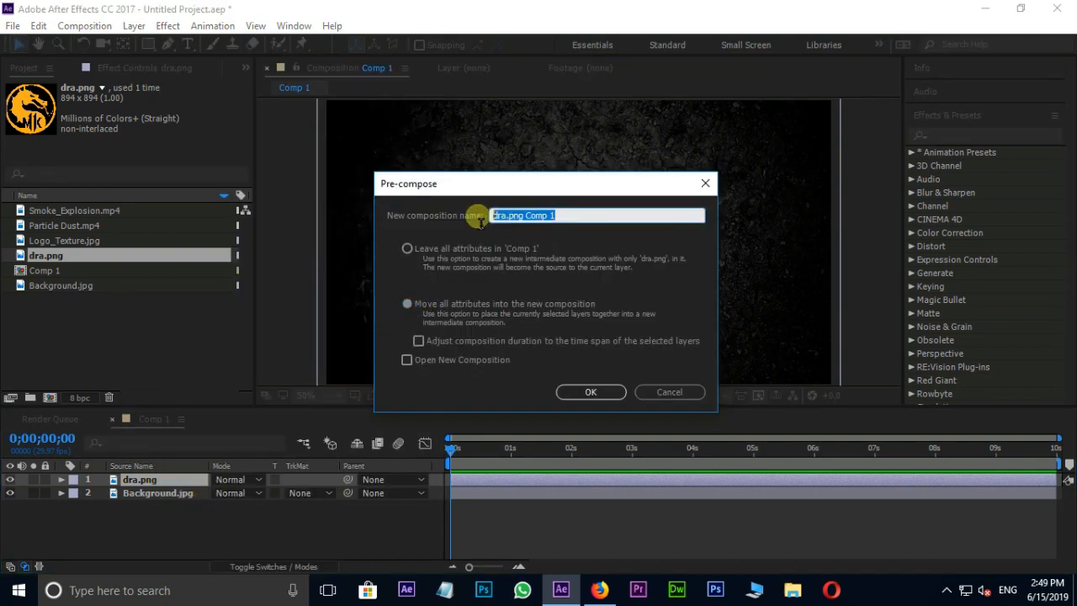
pyautogui.write('L')
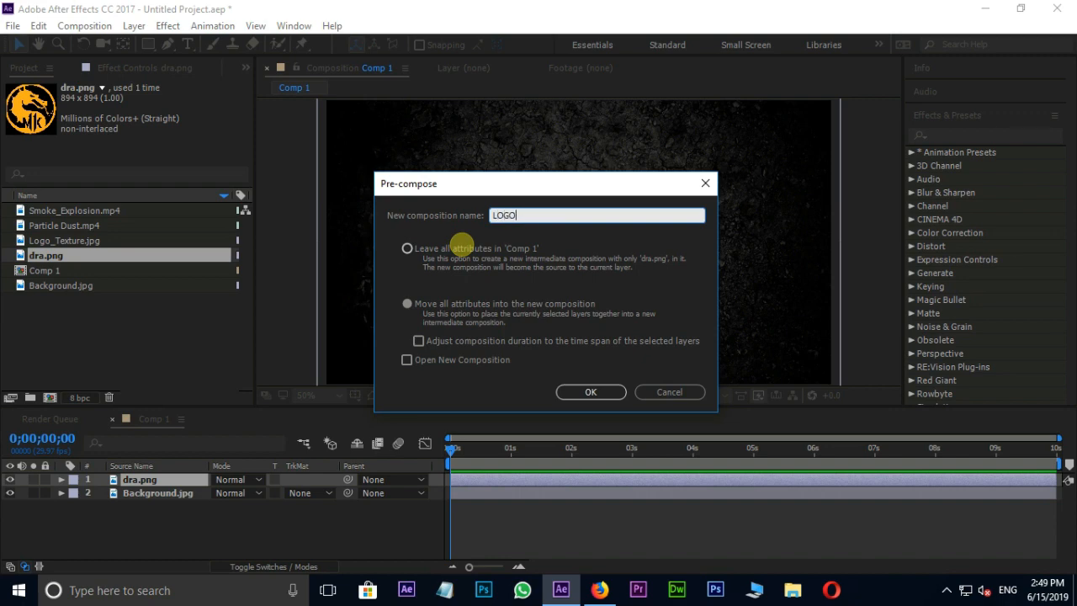
pyautogui.write('OGO')
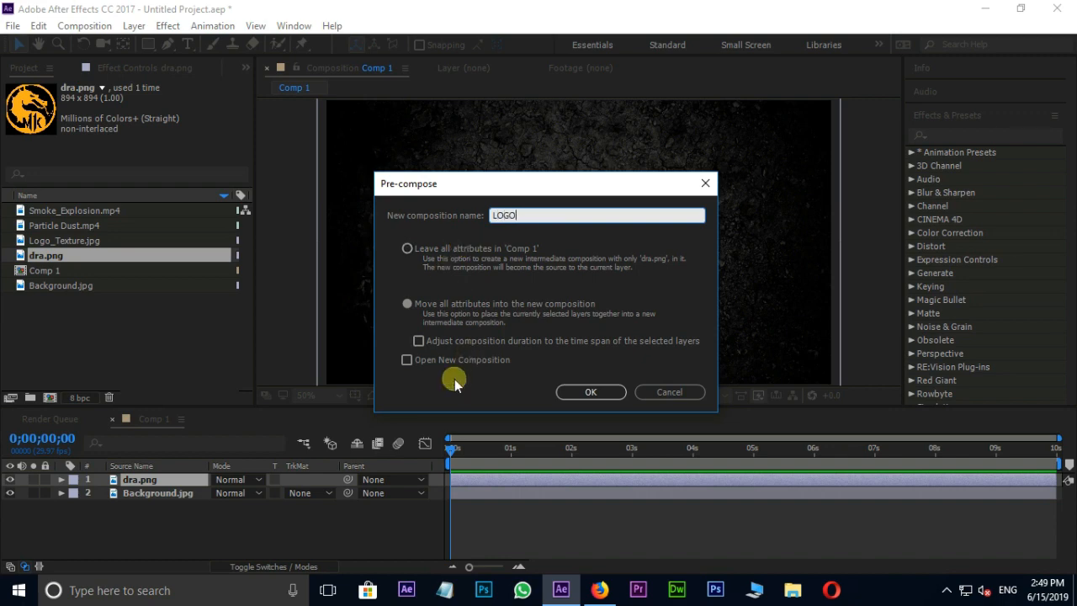
pyautogui.click(587, 392)
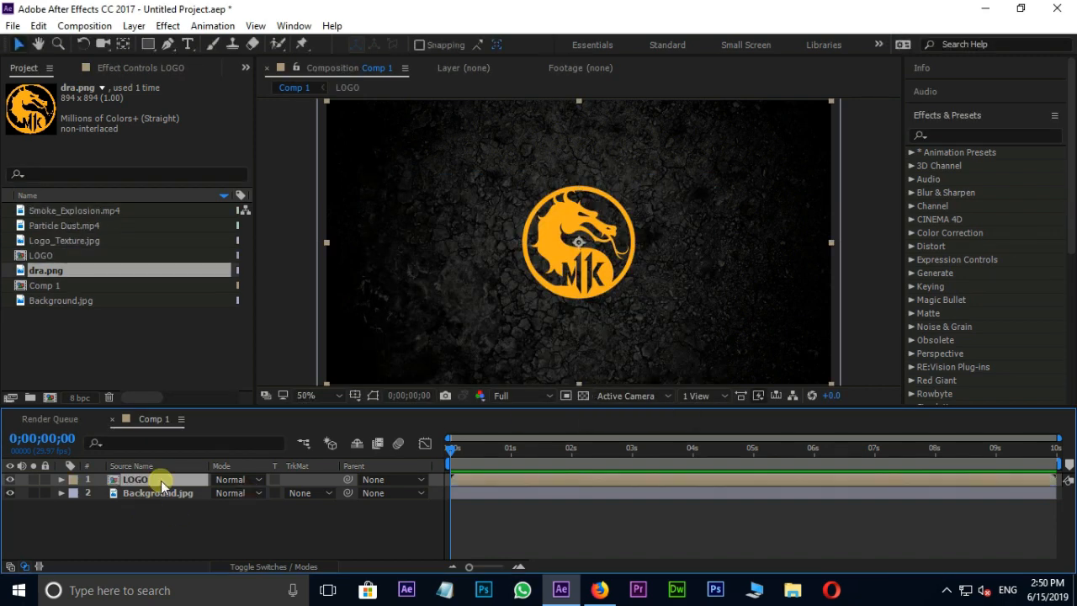
# Step: Open the LOGO composition and pre-compose its dra.png layer as "texture logo" with all attributes moved
pyautogui.doubleClick(161, 480)
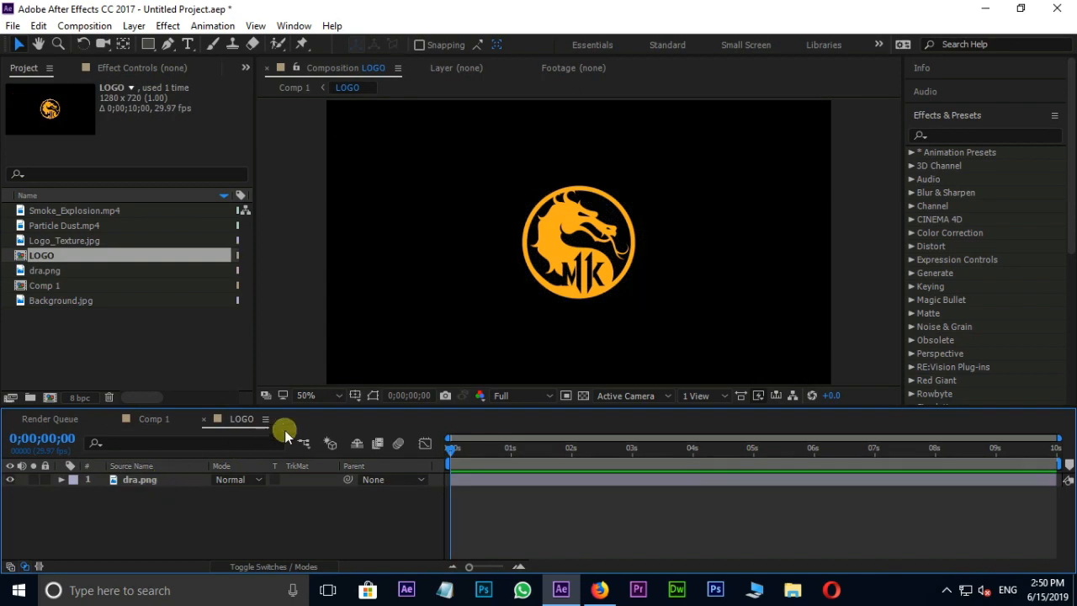
pyautogui.rightClick(148, 481)
pyautogui.click(216, 565)
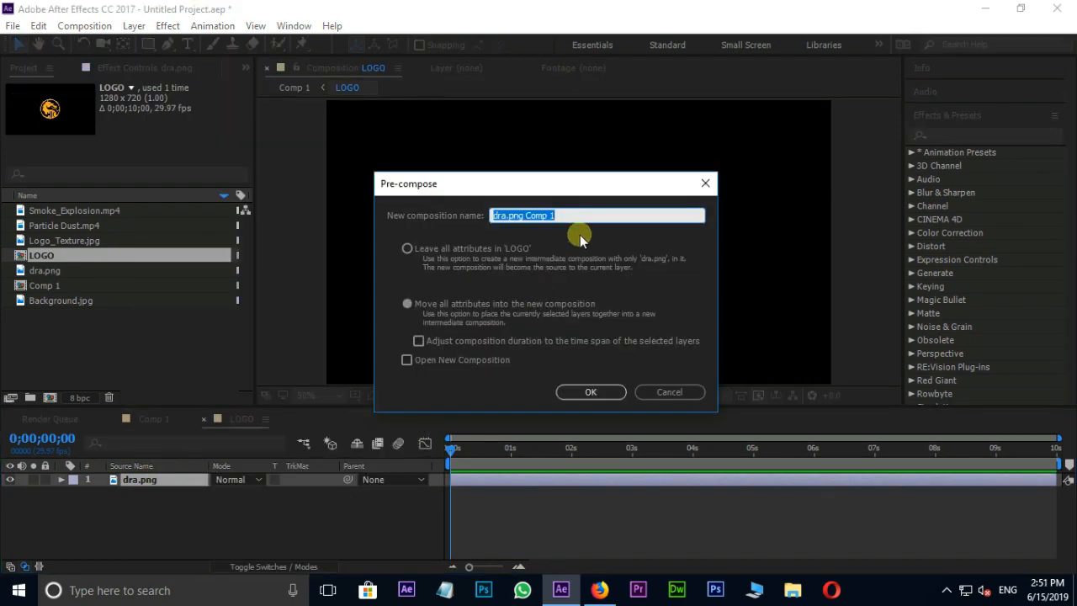
pyautogui.write('texture logo')
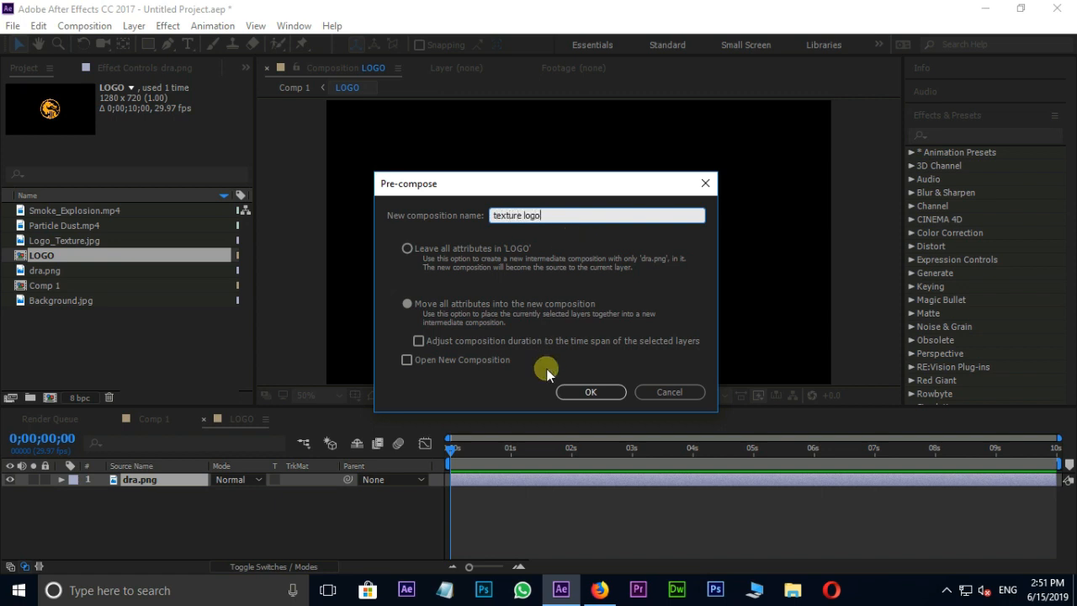
pyautogui.click(577, 392)
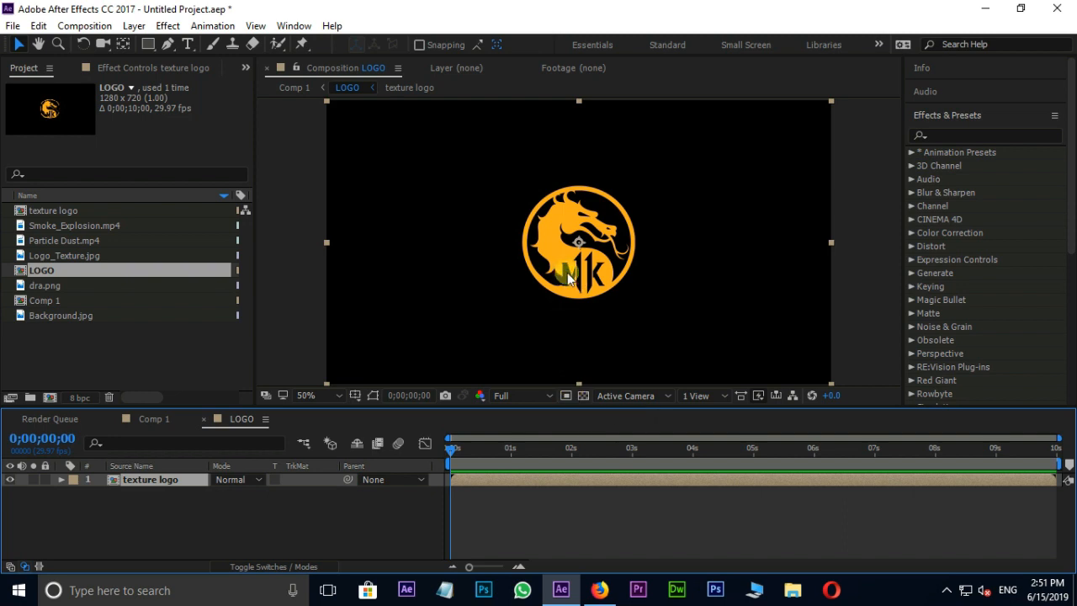
# Step: Add Logo_Texture.jpg below the texture logo layer and scale it down to slightly larger than the logo
pyautogui.click(83, 257)
pyautogui.moveTo(84, 259); pyautogui.dragTo(120, 514)
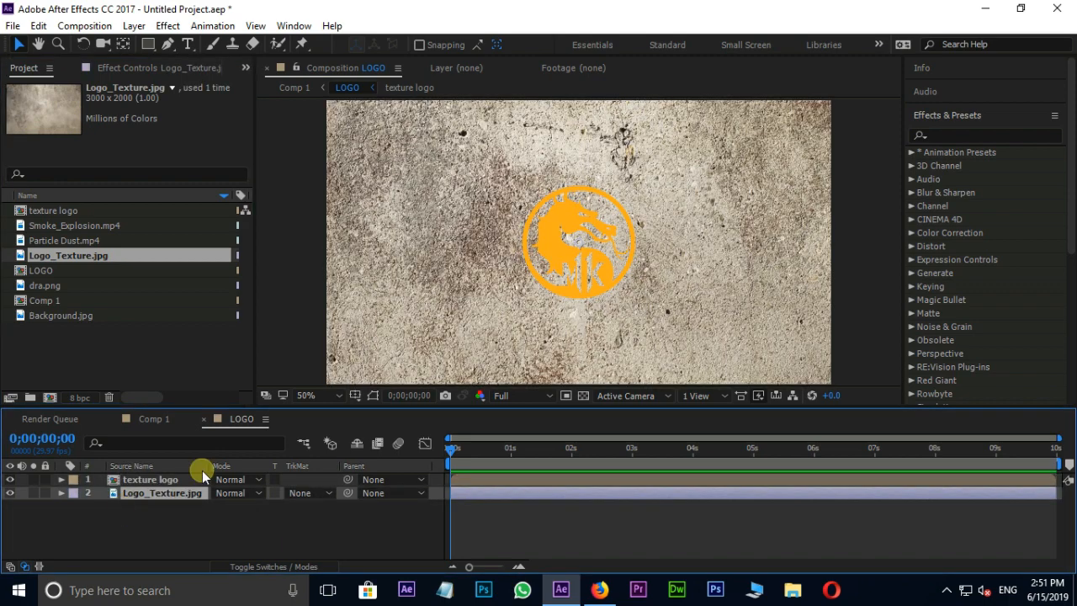
pyautogui.scroll(-4, 591, 252)
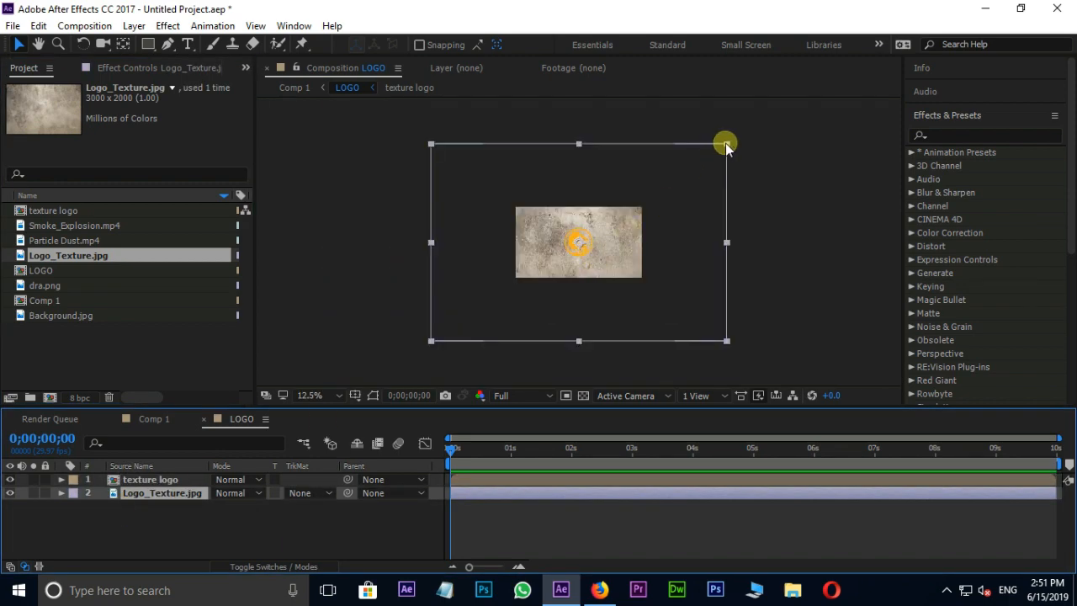
pyautogui.moveTo(727, 145); pyautogui.dragTo(603, 223)
pyautogui.scroll(4, 592, 254)
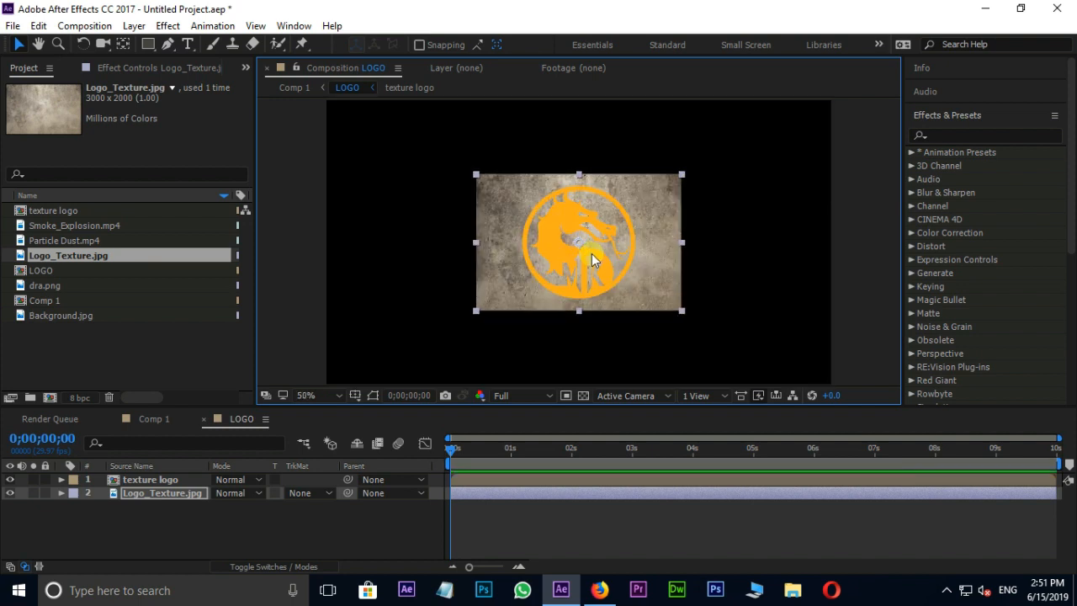
pyautogui.moveTo(681, 180); pyautogui.dragTo(668, 187)
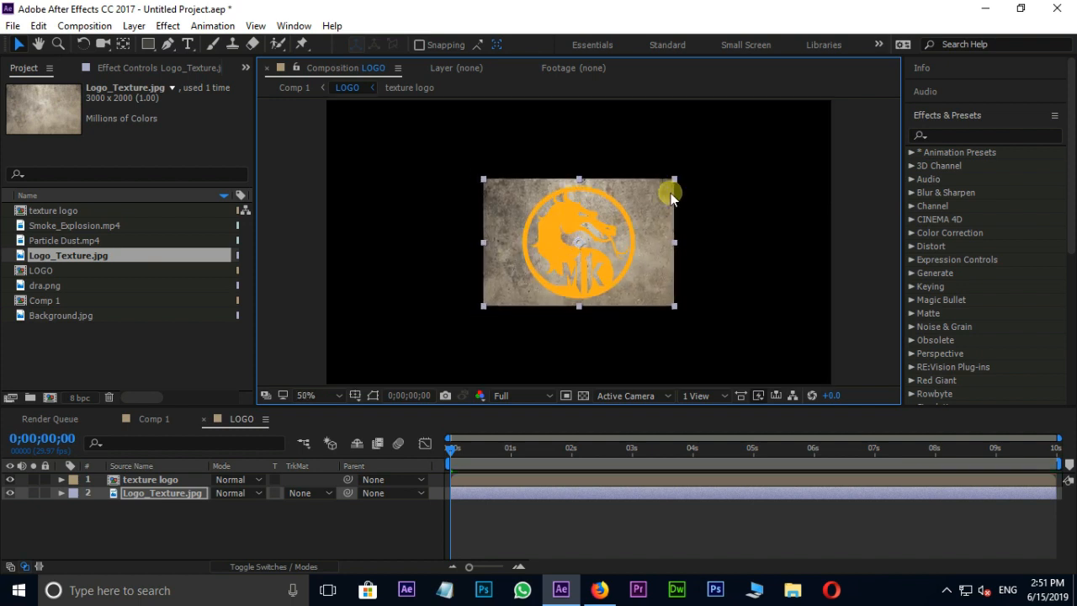
pyautogui.scroll(2, 587, 224)
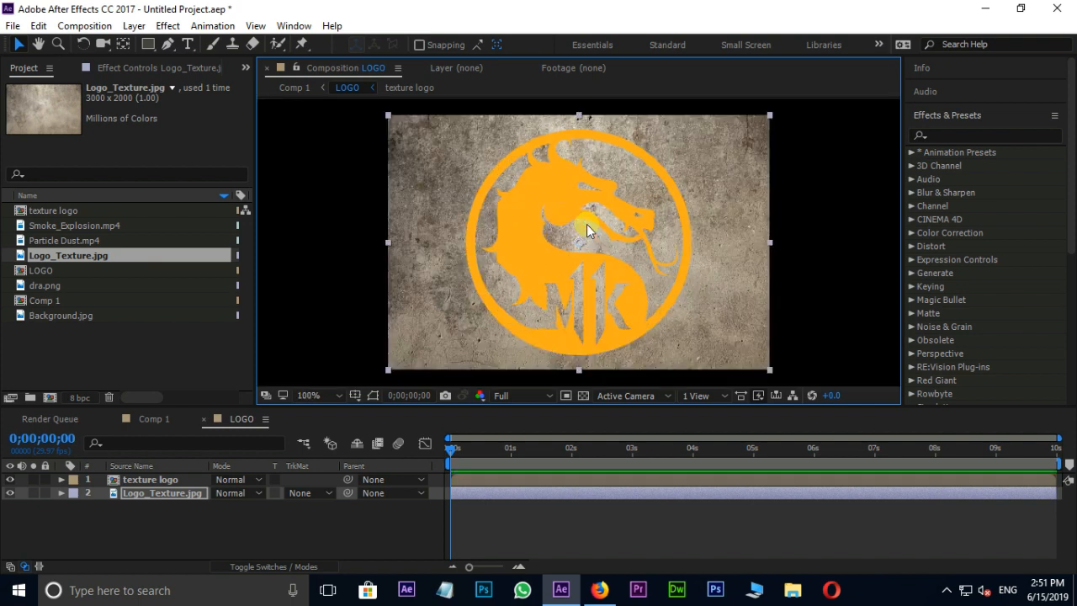
# Step: Give Logo_Texture.jpg an alpha track matte from the texture logo layer and make the texture logo layer visible again
pyautogui.click(303, 496)
pyautogui.click(336, 423)
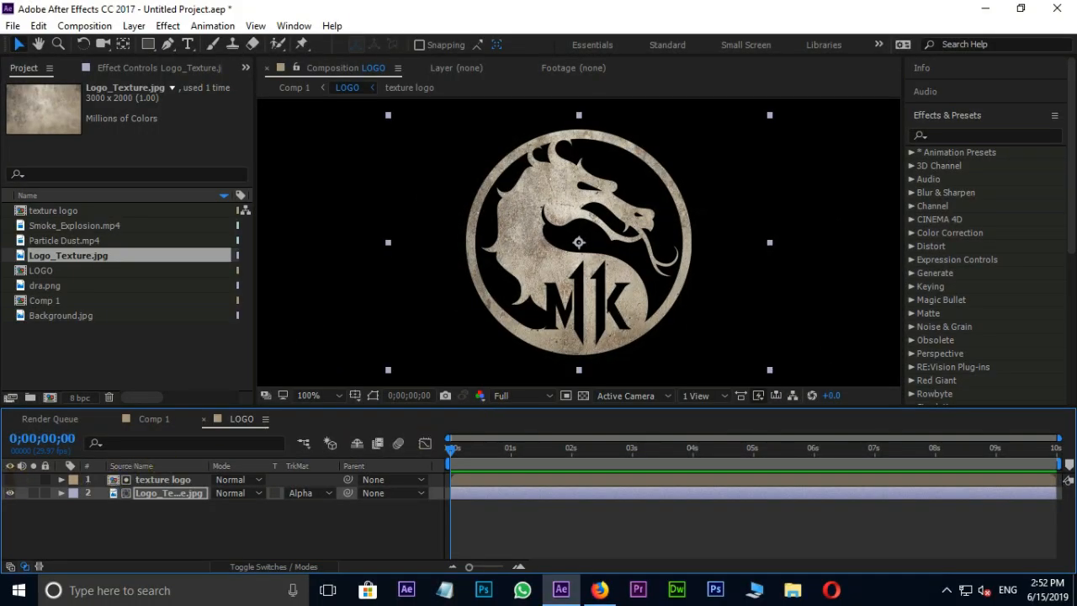
pyautogui.click(10, 480)
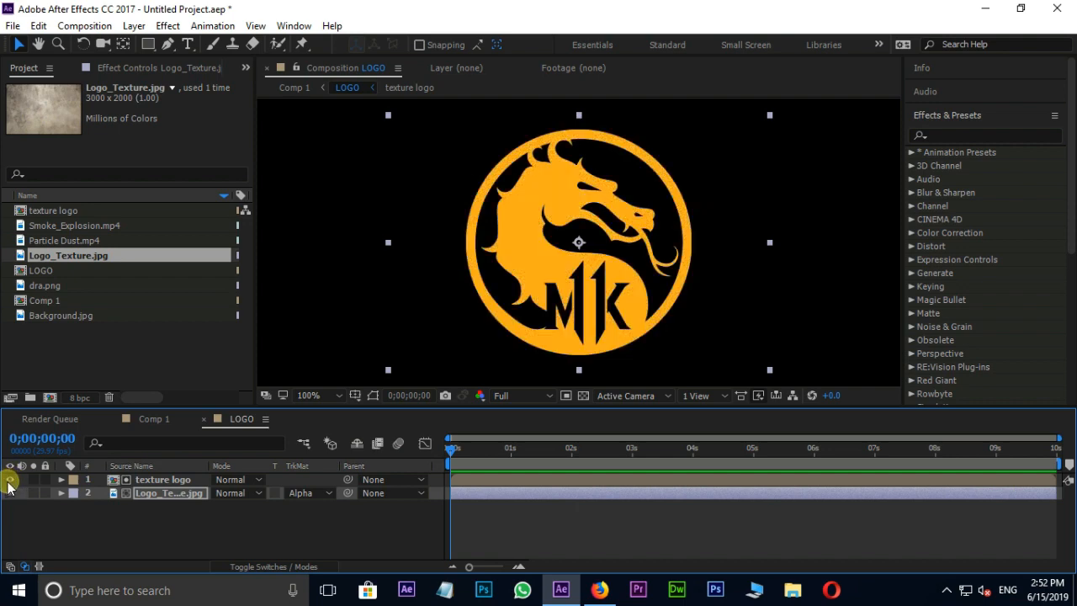
# Step: Set the texture logo layer's blending mode to Multiply
pyautogui.click(249, 479)
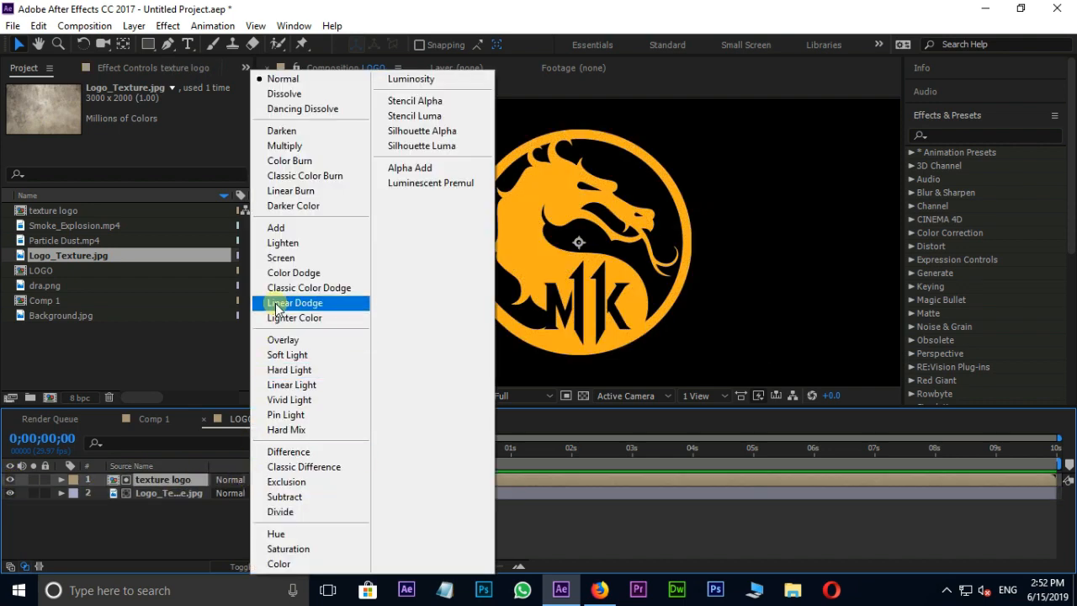
pyautogui.click(285, 145)
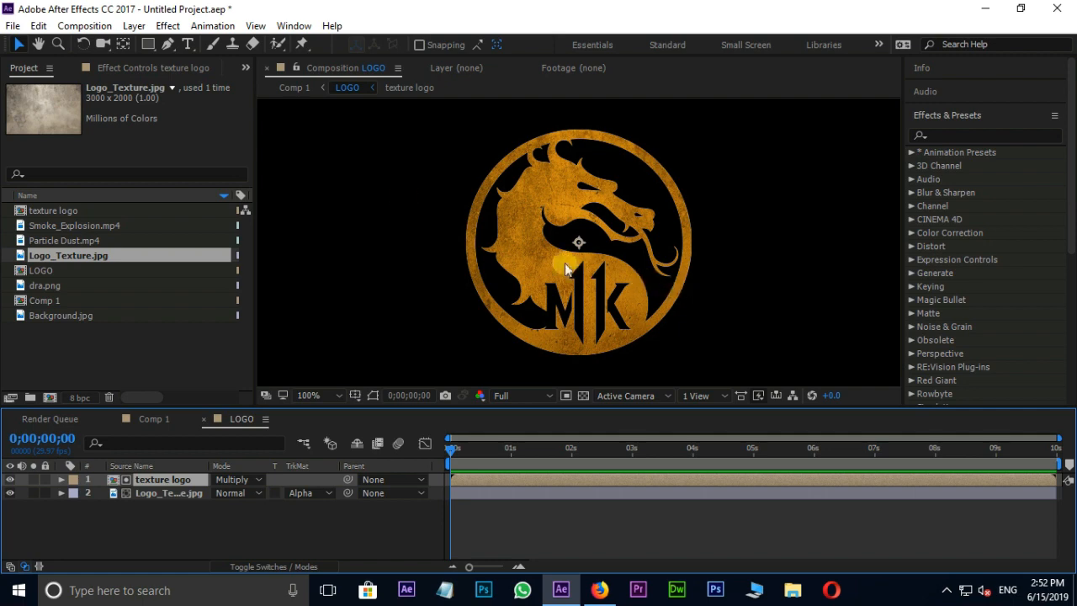
pyautogui.press('.')
pyautogui.press(',')
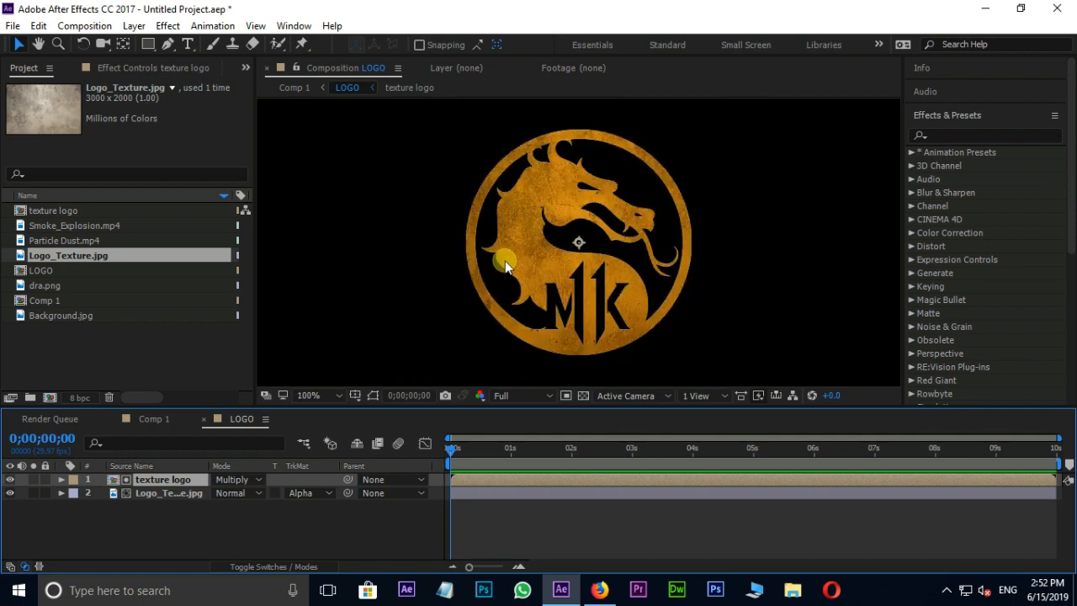
# Step: Find the Gradient Wipe effect and apply it to the texture logo layer
pyautogui.click(986, 138)
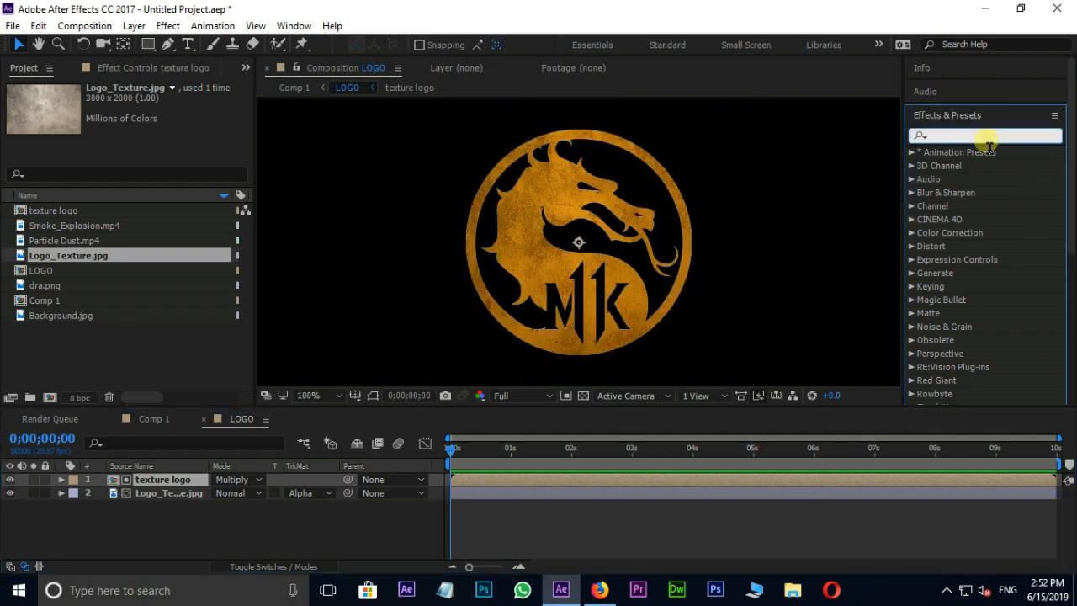
pyautogui.write('gradi')
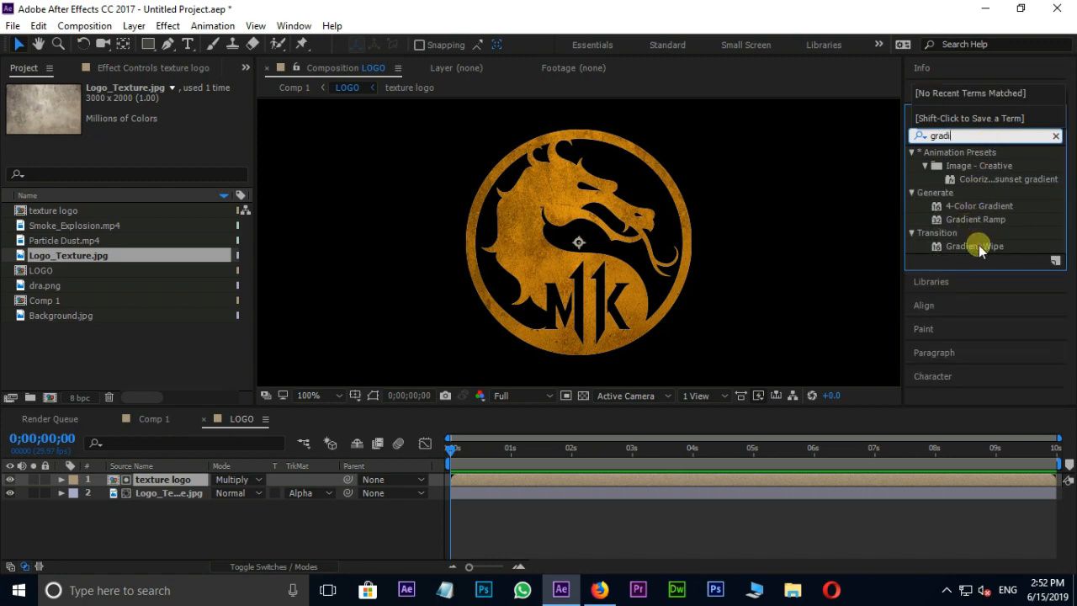
pyautogui.moveTo(978, 244); pyautogui.dragTo(602, 481)
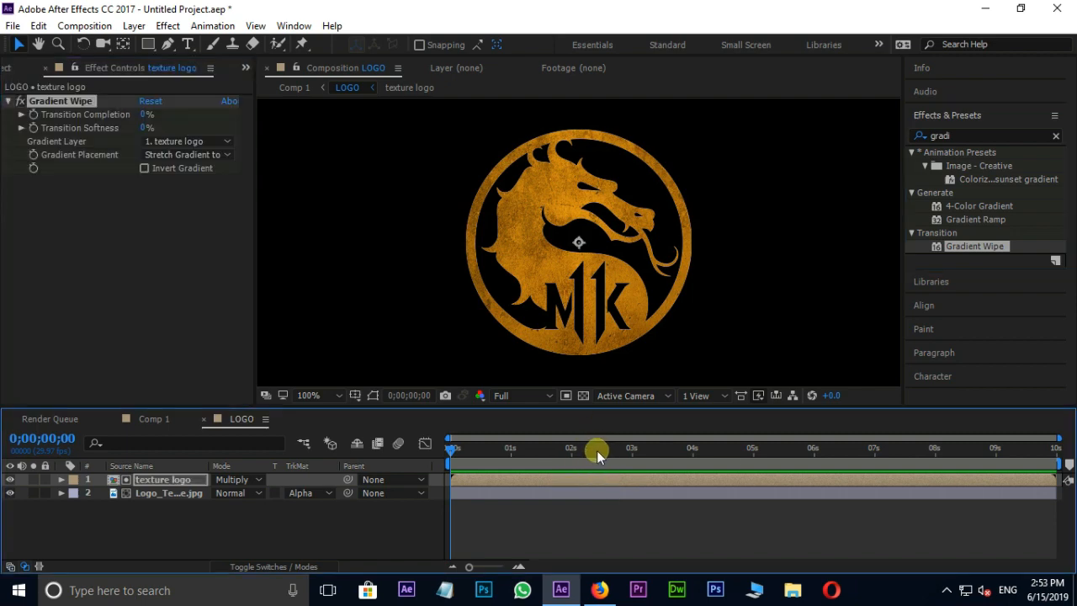
# Step: Set the Gradient Wipe's gradient layer to Logo_Texture.jpg and its transition completion to 35%
pyautogui.click(175, 143)
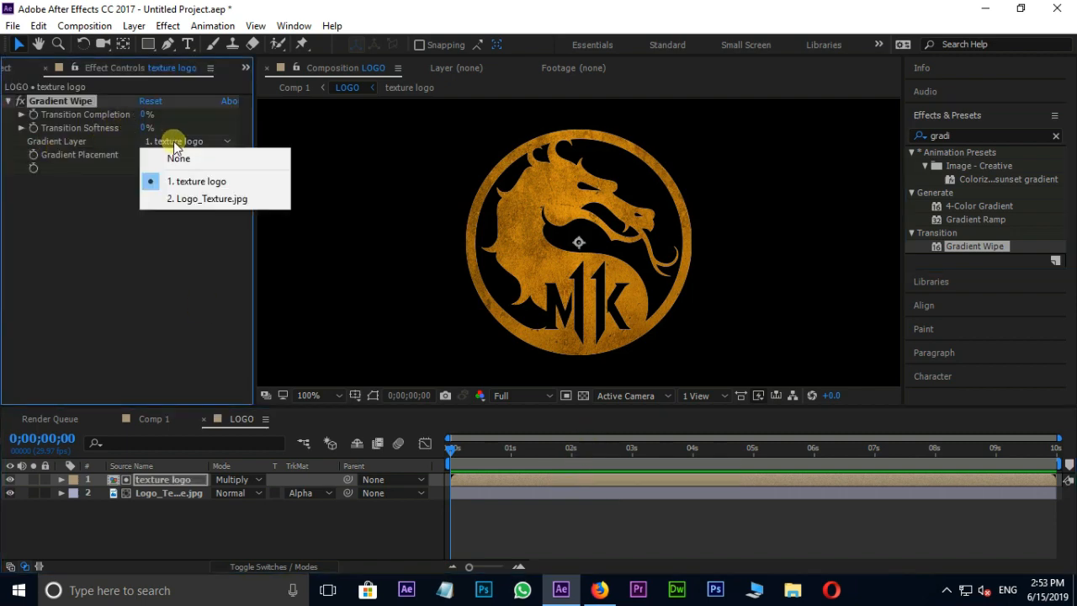
pyautogui.click(198, 201)
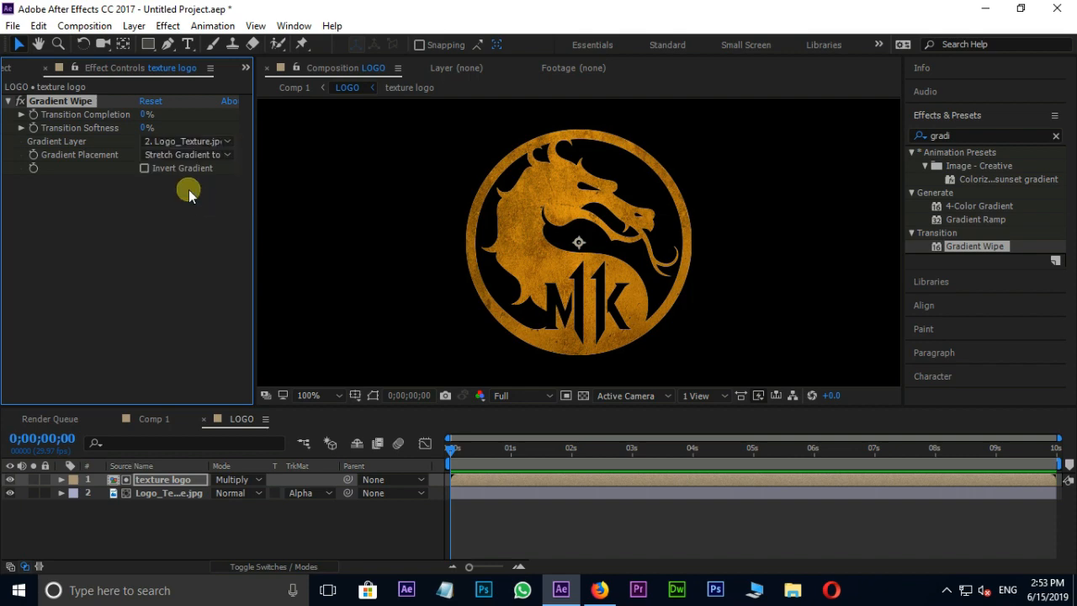
pyautogui.click(147, 115)
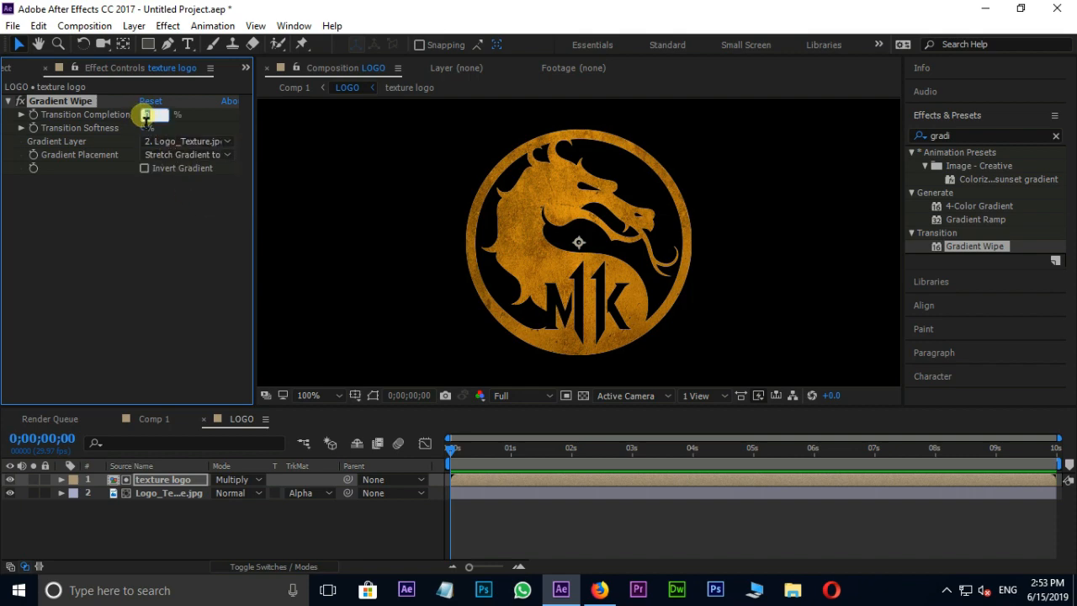
pyautogui.press('Return')
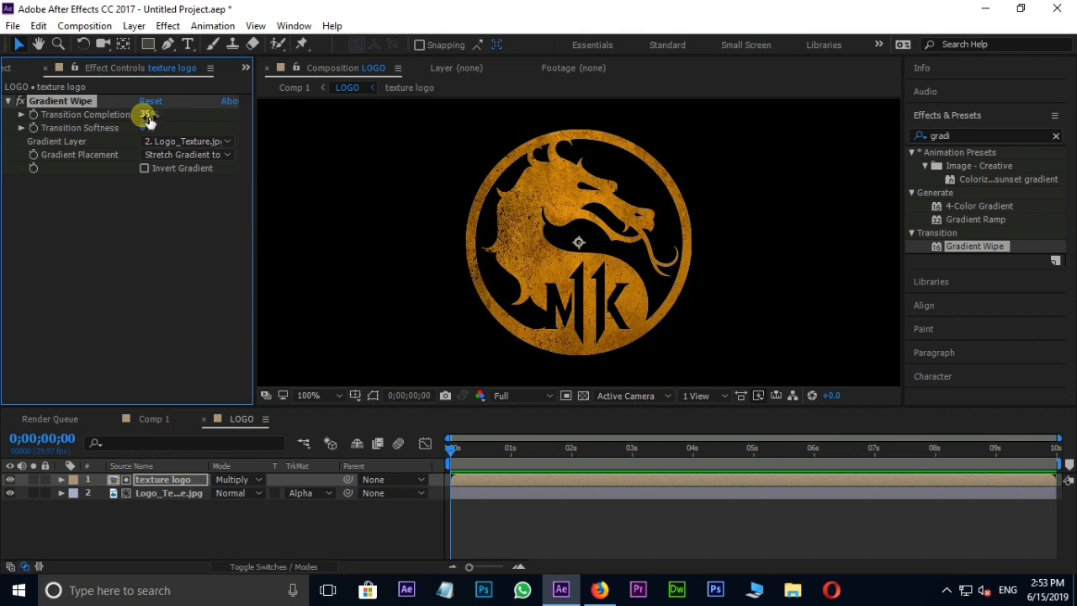
# Step: Add an adjustment layer above the texture logo layer in the LOGO composition
pyautogui.press('.')
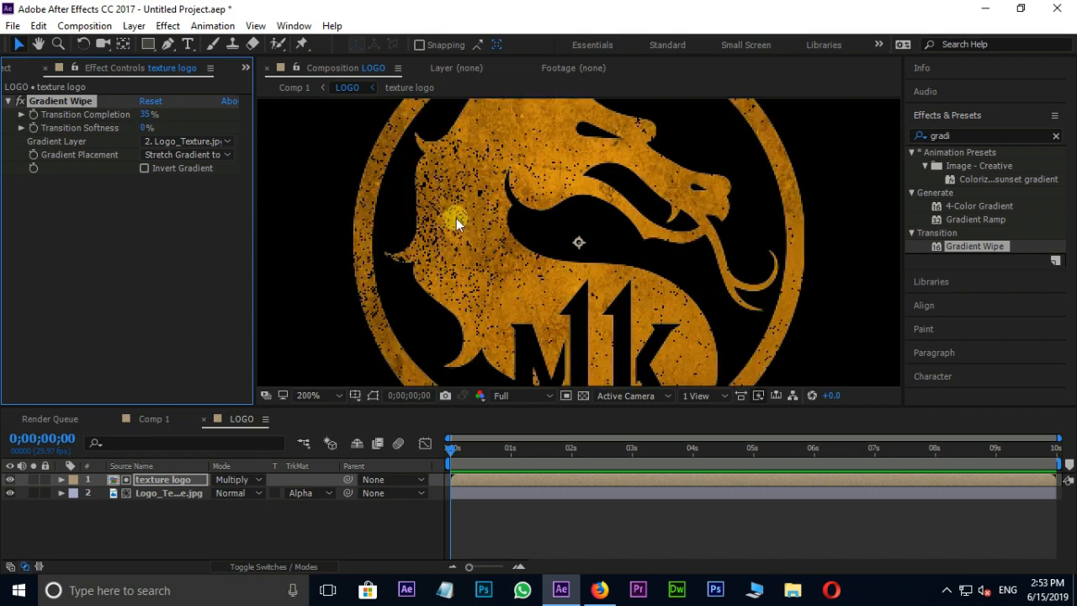
pyautogui.press(',')
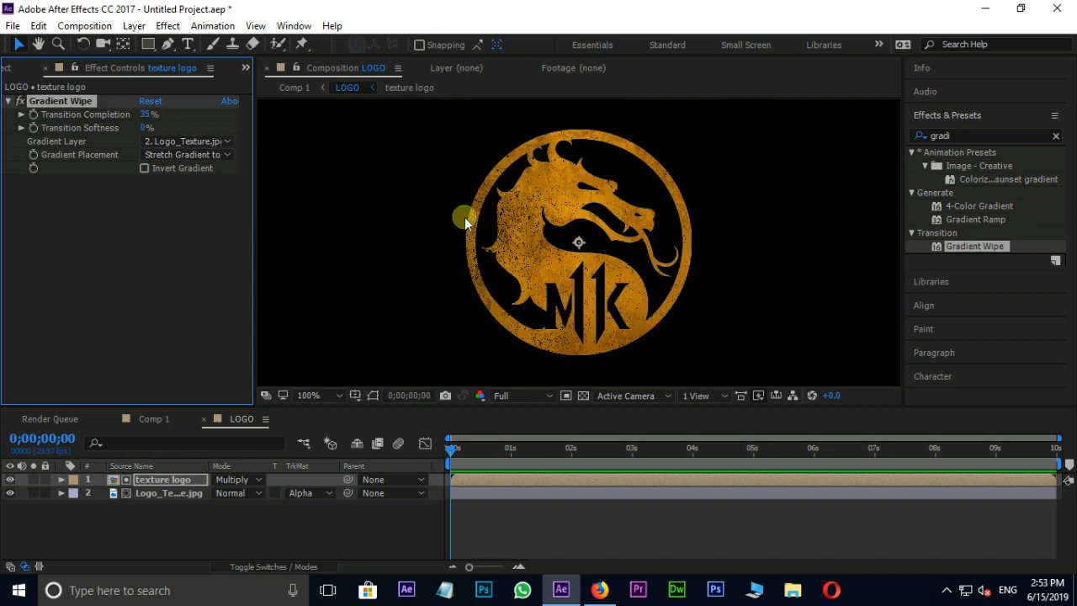
pyautogui.rightClick(192, 505)
pyautogui.moveTo(247, 367)
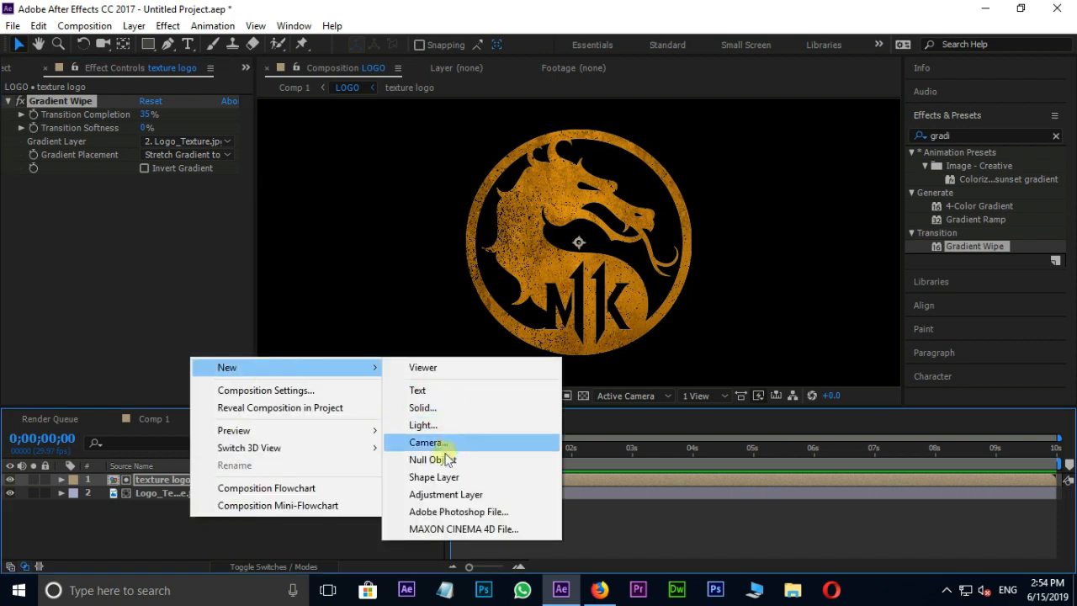
pyautogui.click(425, 494)
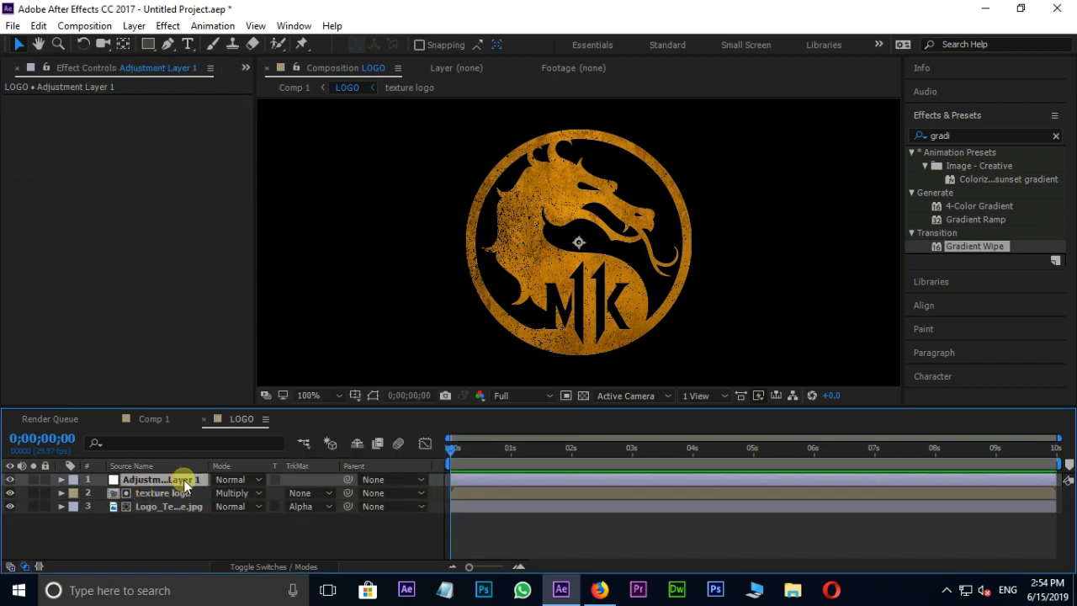
# Step: Find the Turbulent Displace effect and apply it to the adjustment layer
pyautogui.click(976, 135)
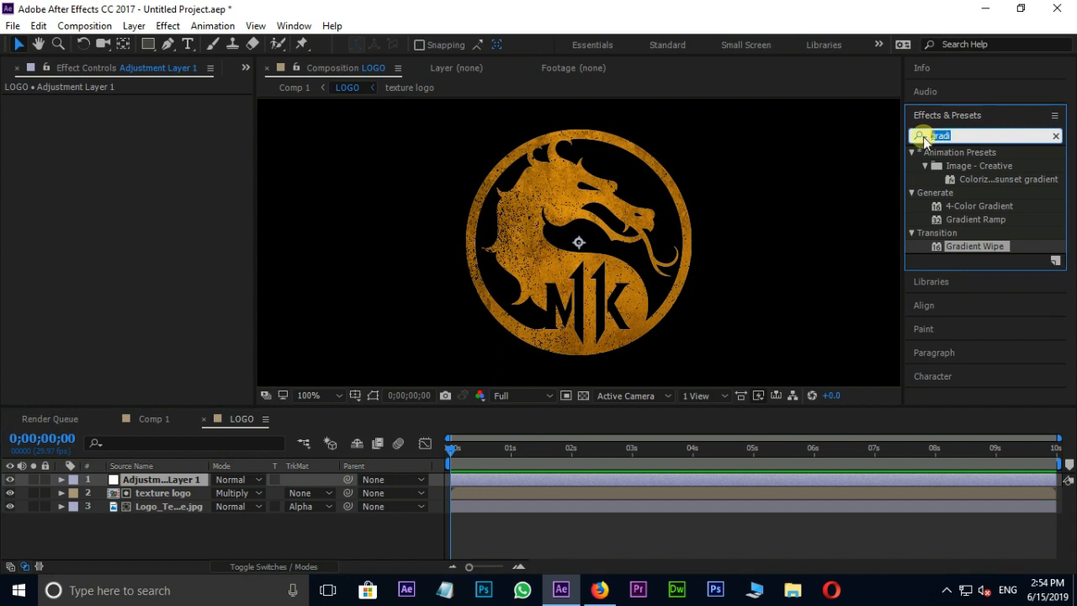
pyautogui.press('BackSpace')
pyautogui.write('displ')
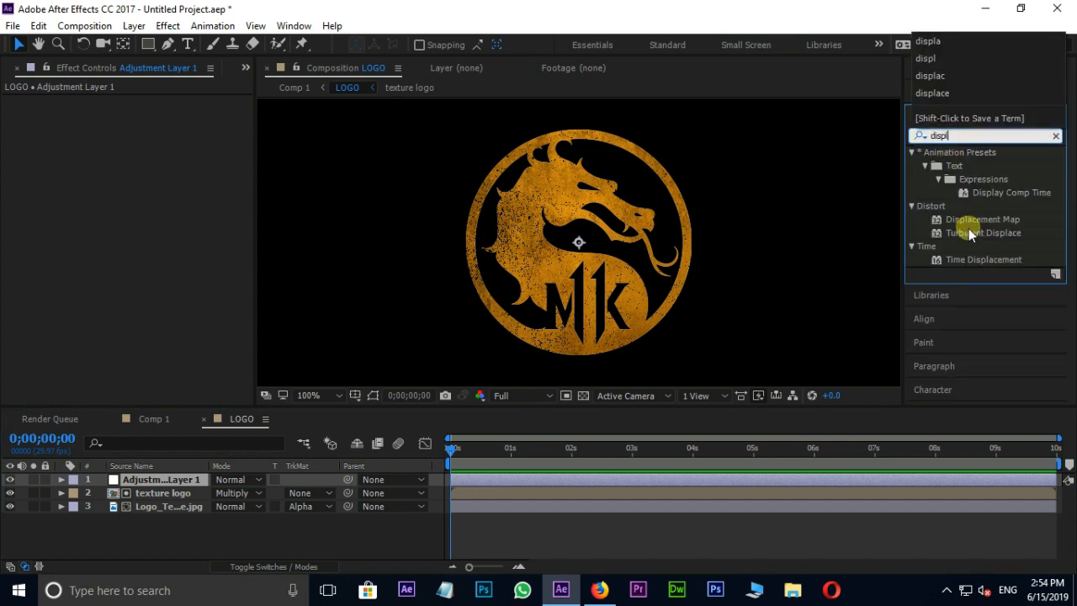
pyautogui.moveTo(968, 228); pyautogui.dragTo(664, 481)
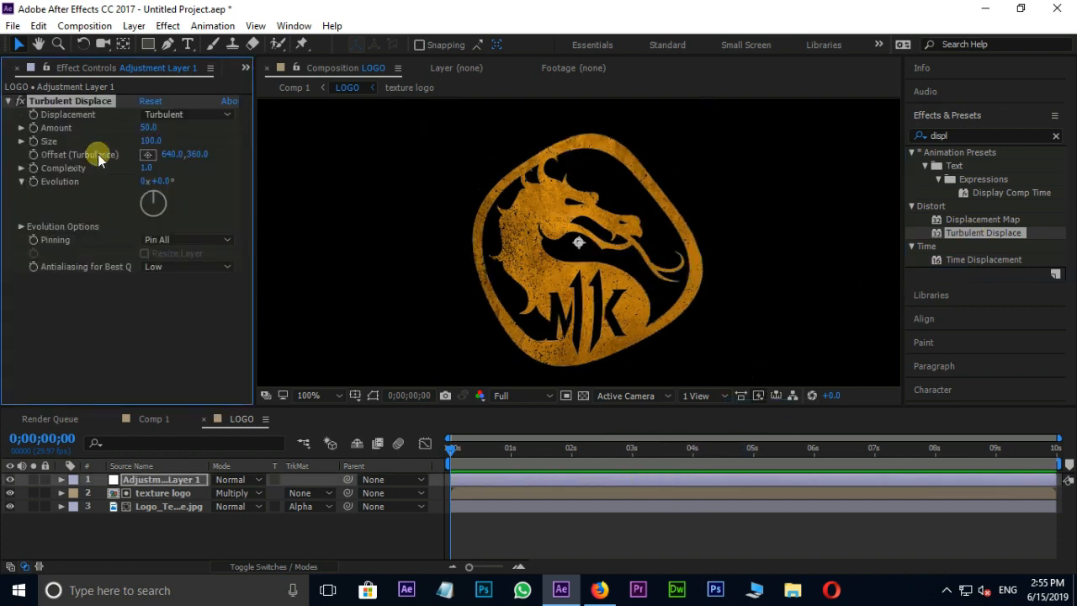
# Step: Set the Turbulent Displace amount to 40 and its size to 3 to roughen the logo's edges
pyautogui.click(148, 128)
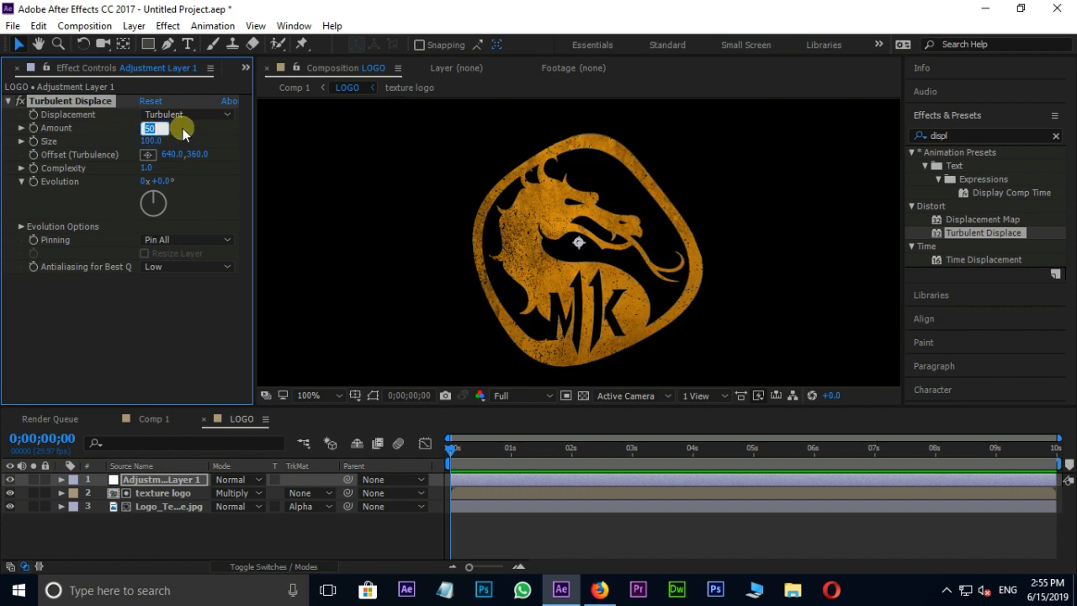
pyautogui.write('40')
pyautogui.press('Return')
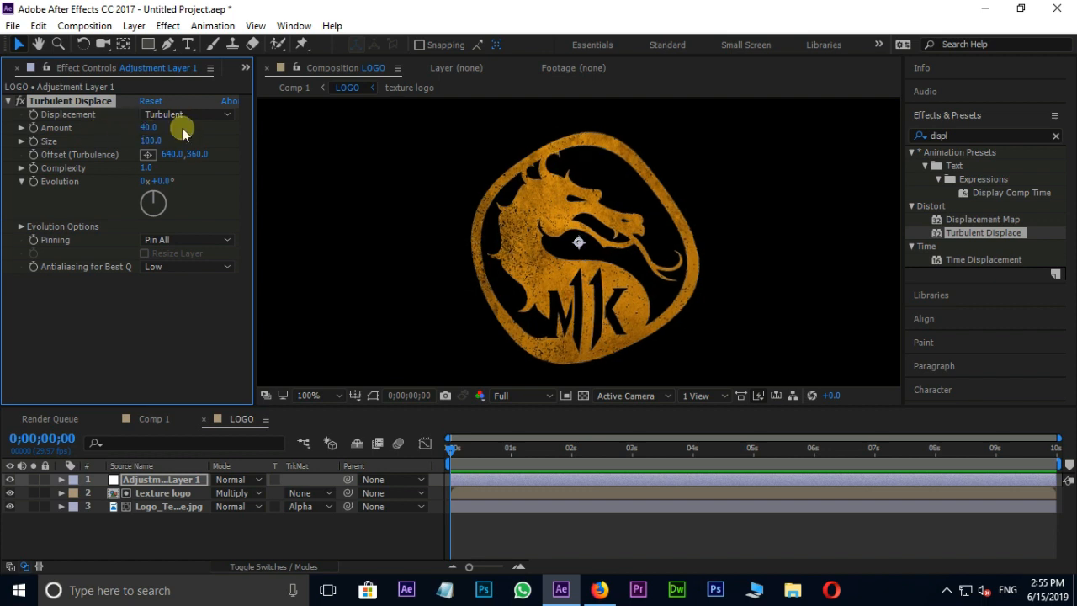
pyautogui.click(150, 140)
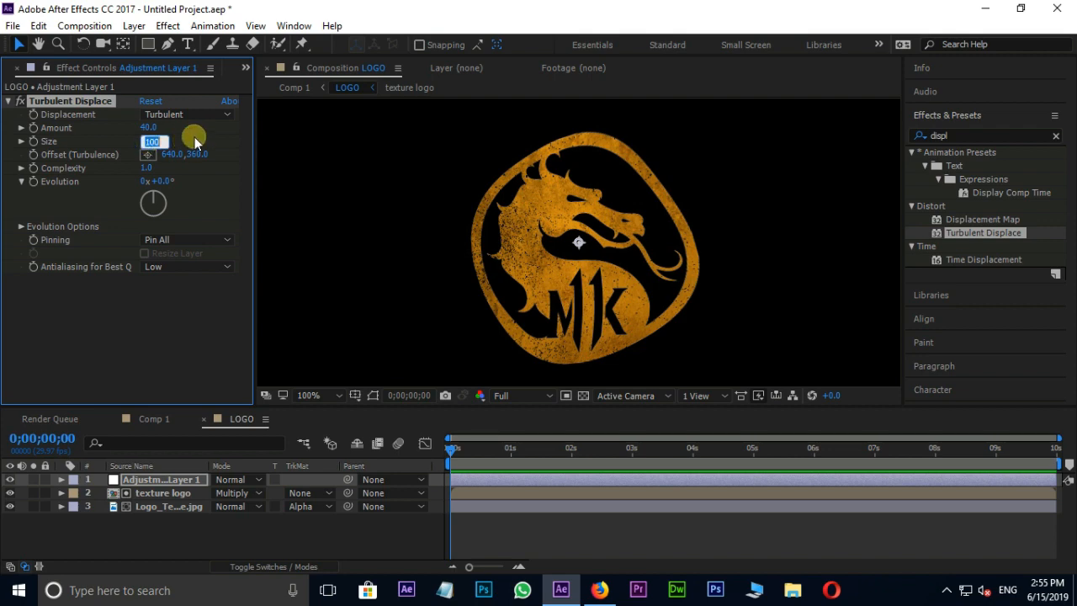
pyautogui.press('Return')
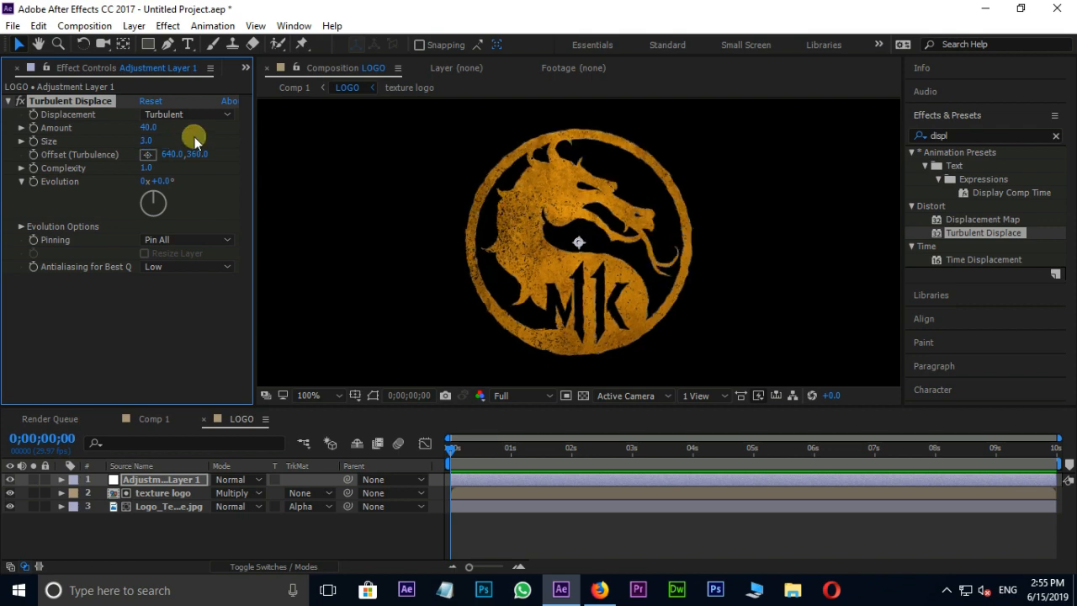
pyautogui.press('.')
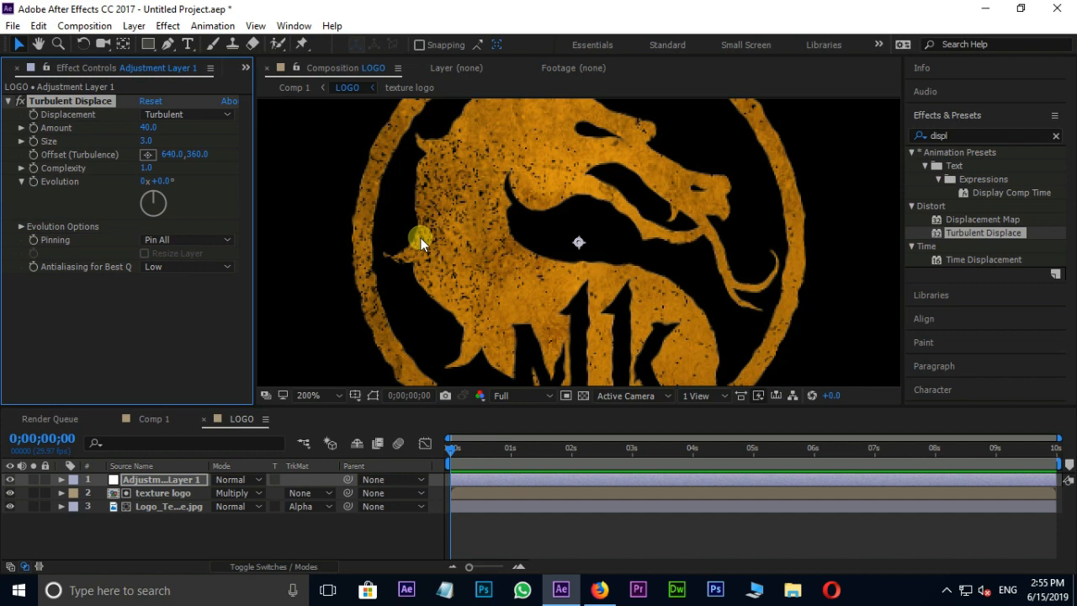
pyautogui.press(',')
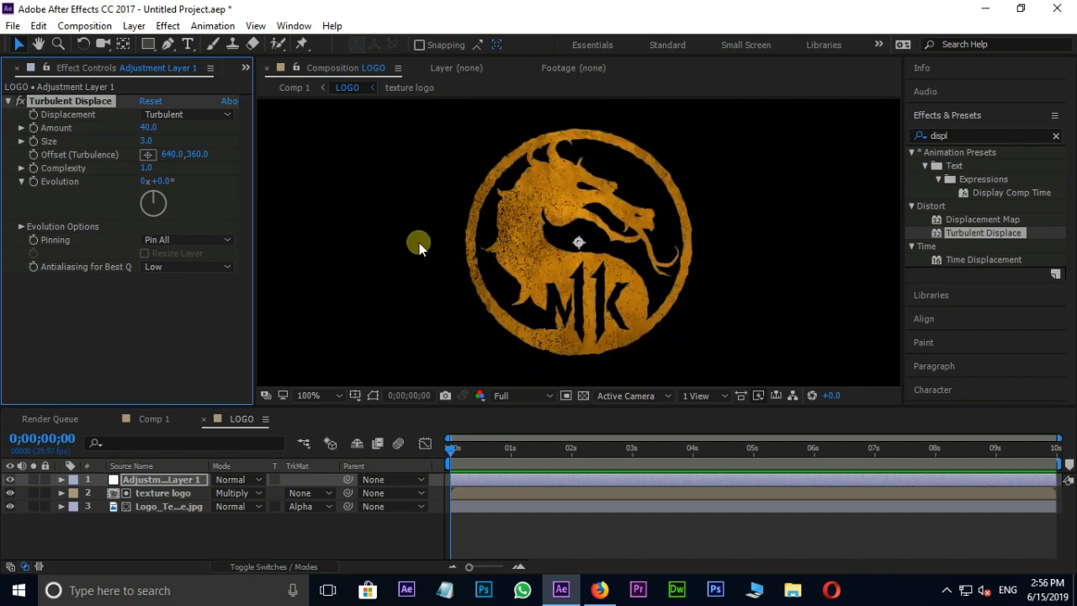
# Step: Add a Bevel and Emboss layer style to the texture logo layer
pyautogui.rightClick(157, 497)
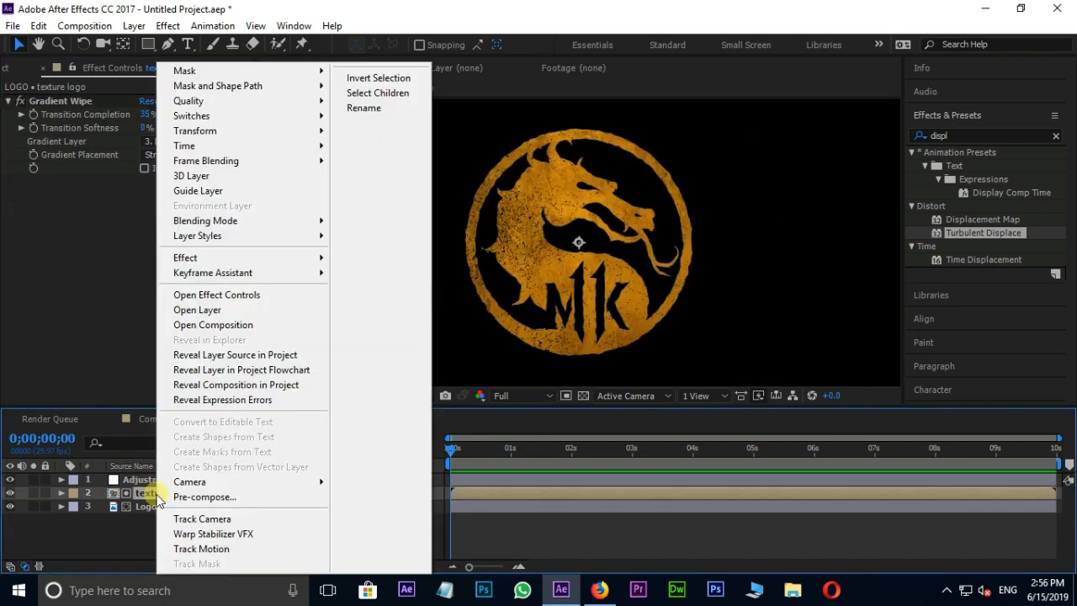
pyautogui.moveTo(226, 241)
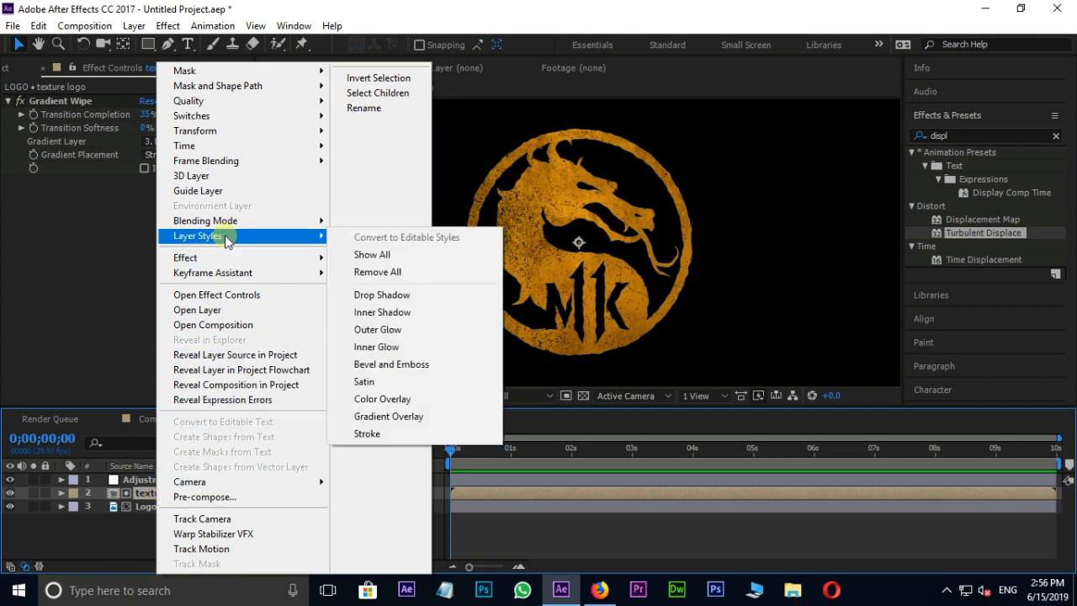
pyautogui.click(384, 364)
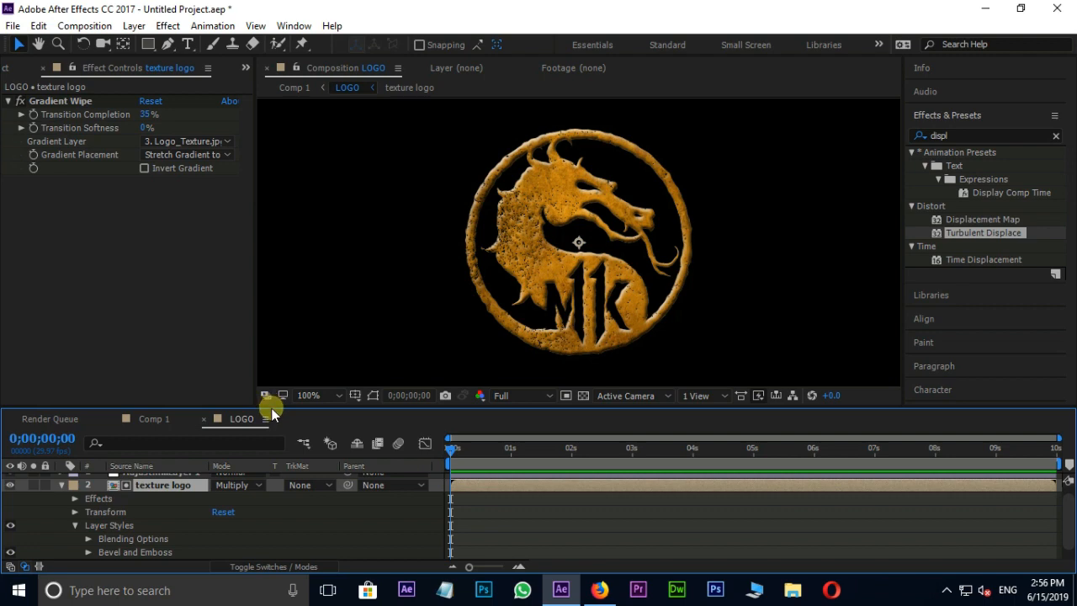
# Step: Set the size of the texture logo layer's Bevel and Emboss style to 3
pyautogui.moveTo(276, 407); pyautogui.dragTo(277, 345)
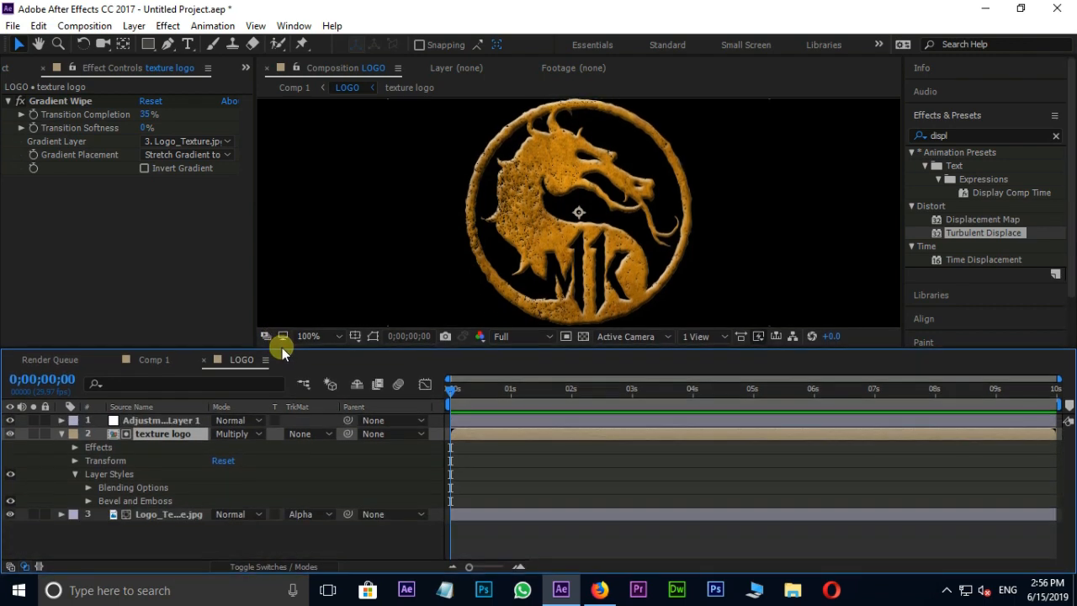
pyautogui.click(88, 501)
pyautogui.scroll(-2, 145, 506)
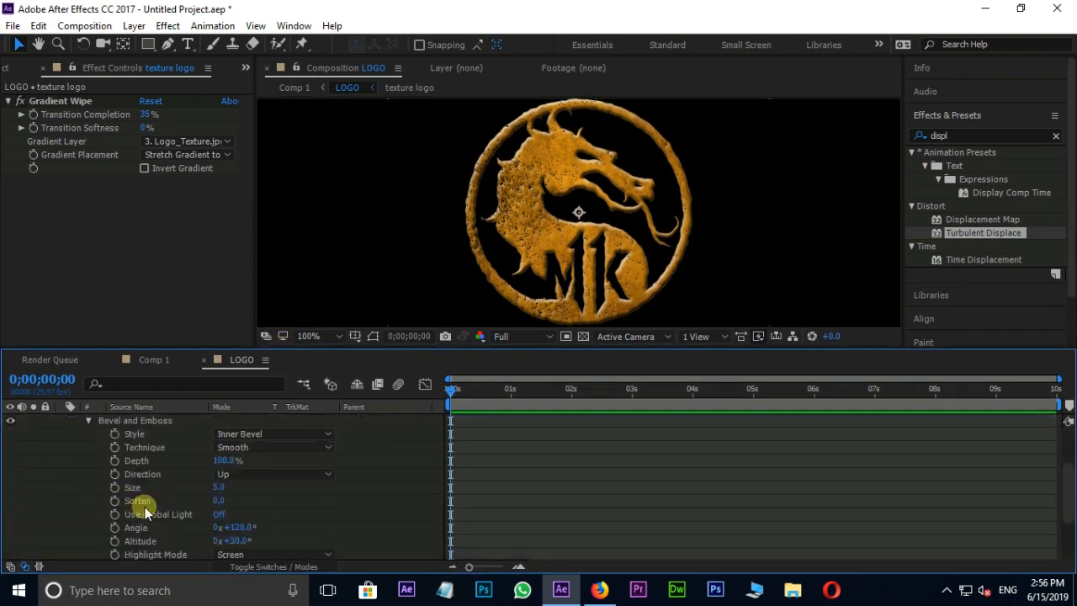
pyautogui.click(222, 489)
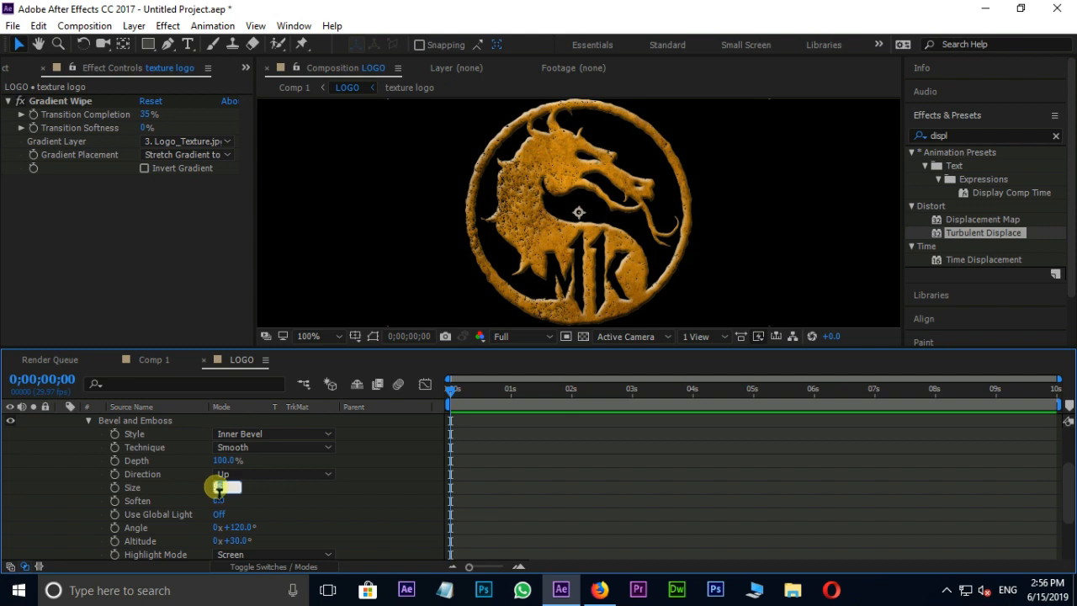
pyautogui.write('3')
pyautogui.press('Return')
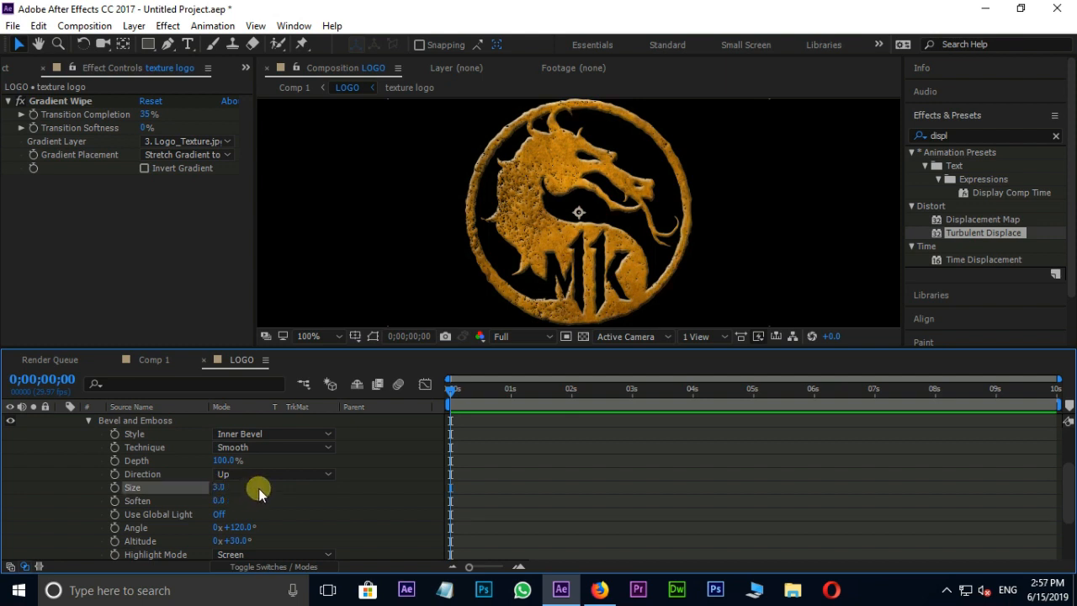
# Step: Set the bevel's highlight opacity to 50% and collapse the texture logo layer's properties
pyautogui.scroll(-2, 260, 493)
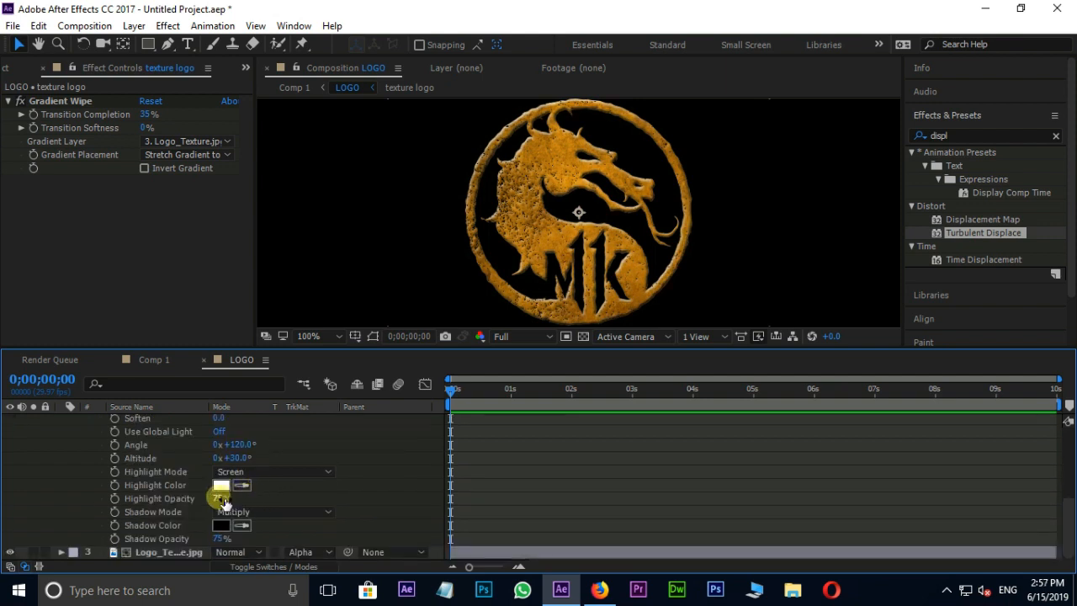
pyautogui.click(222, 498)
pyautogui.write('50')
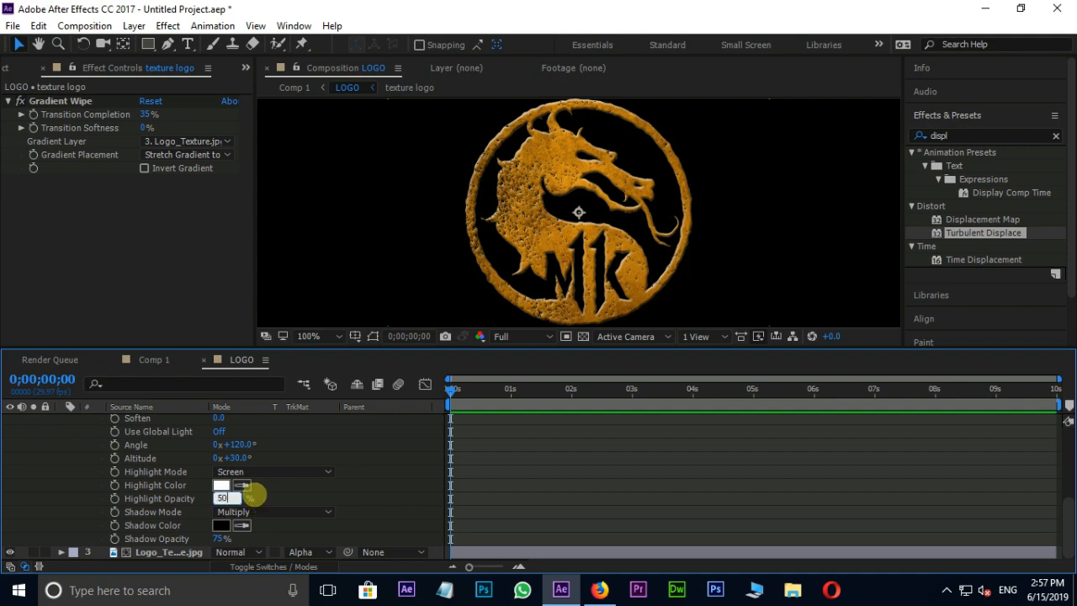
pyautogui.press('Return')
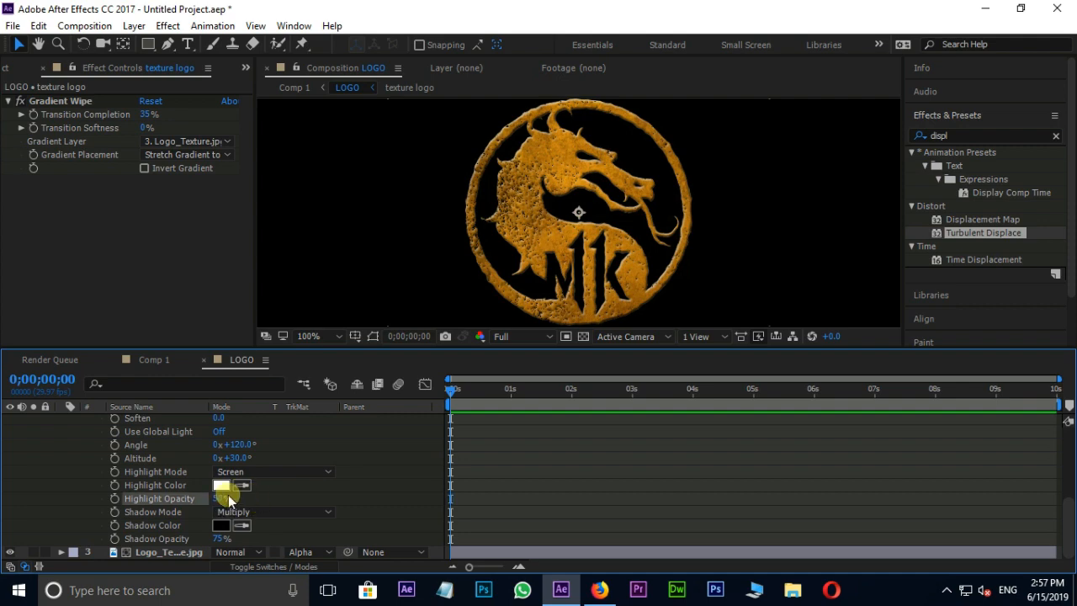
pyautogui.scroll(5, 194, 487)
pyautogui.click(60, 434)
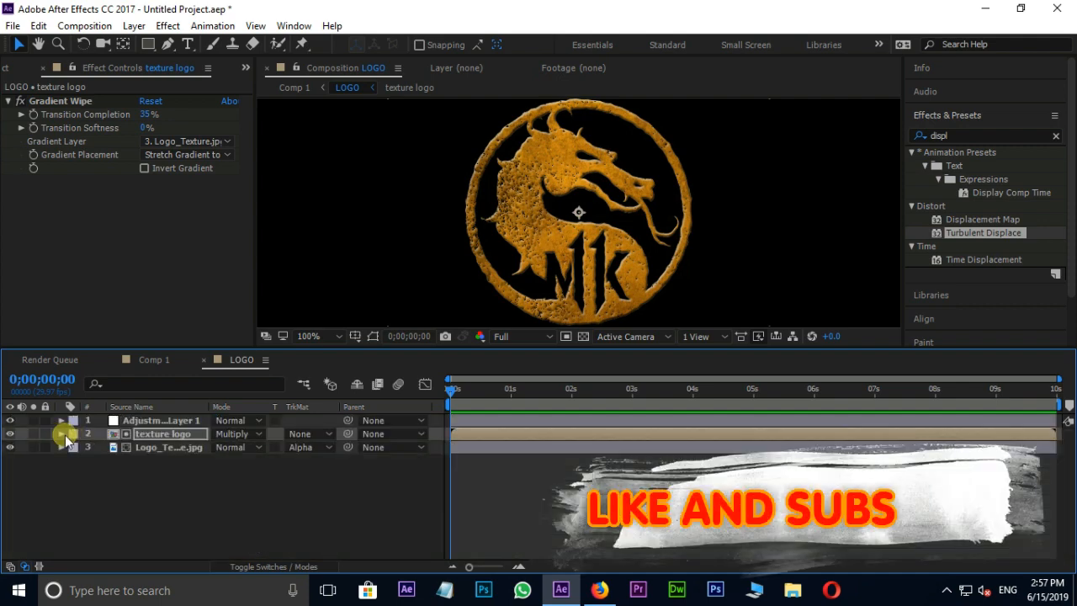
# Step: Go back to Comp 1 and scale the LOGO layer up to 109%
pyautogui.click(154, 361)
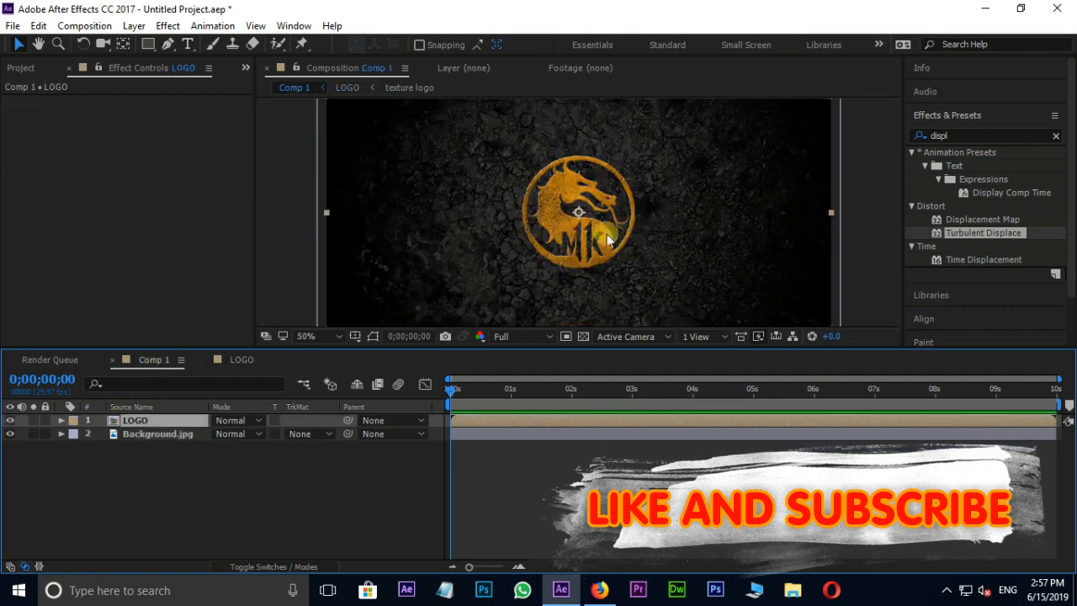
pyautogui.scroll(-4, 560, 237)
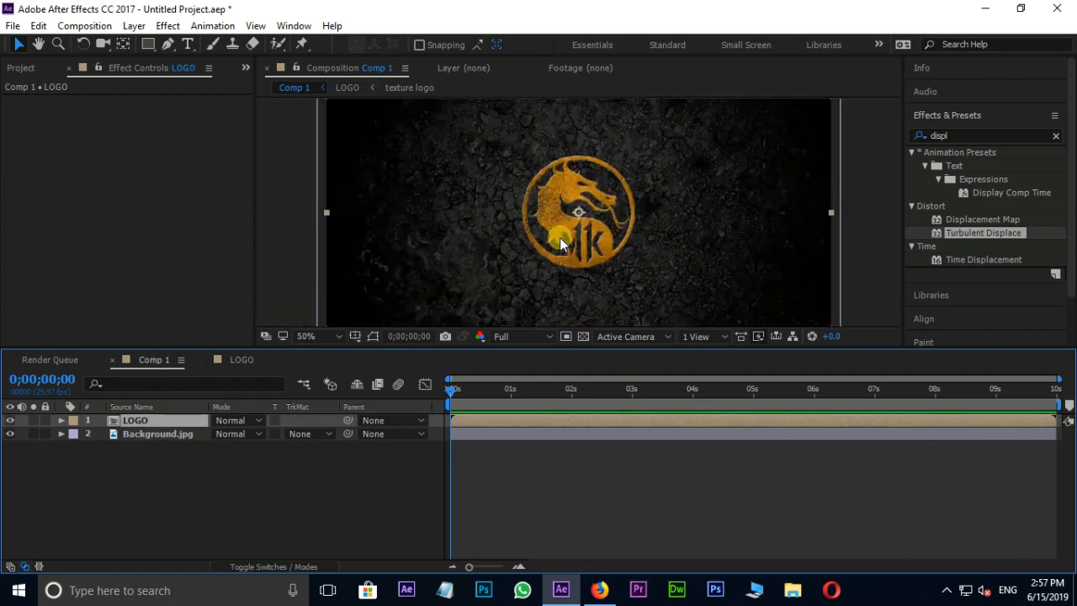
pyautogui.scroll(2, 591, 228)
pyautogui.press('s')
pyautogui.moveTo(228, 432); pyautogui.dragTo(239, 433)
pyautogui.scroll(2, 613, 213)
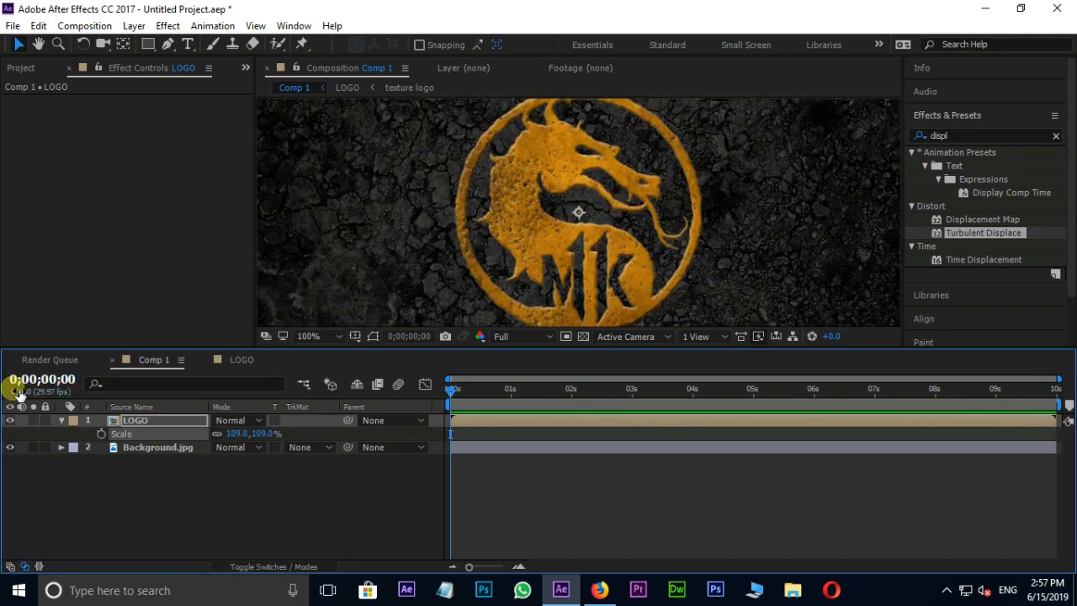
pyautogui.click(60, 420)
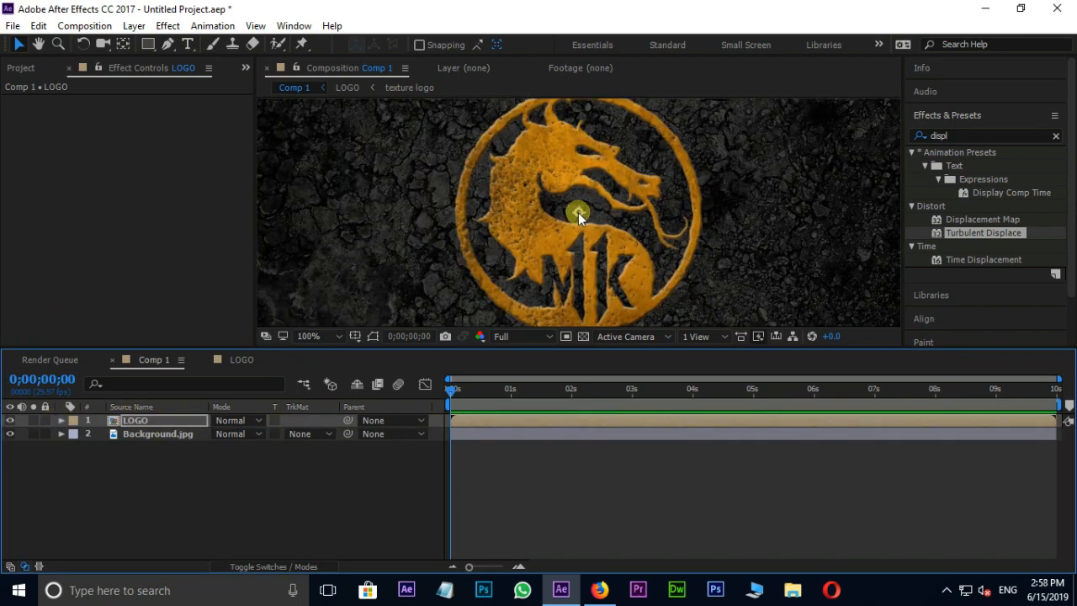
# Step: Turn both the LOGO and Background.jpg layers into 3D layers
pyautogui.click(259, 566)
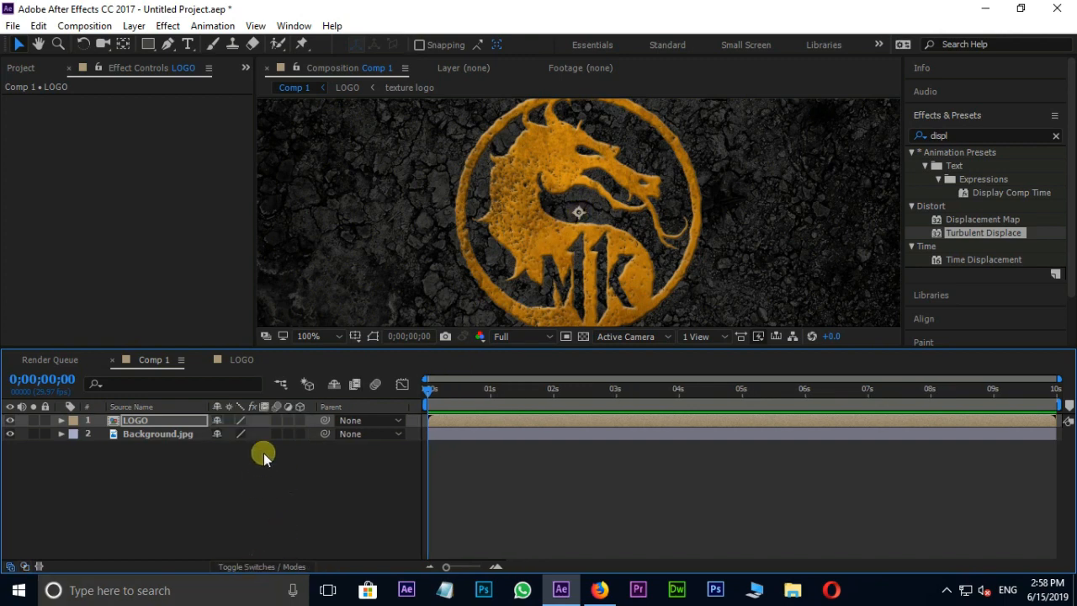
pyautogui.click(300, 420)
pyautogui.click(300, 434)
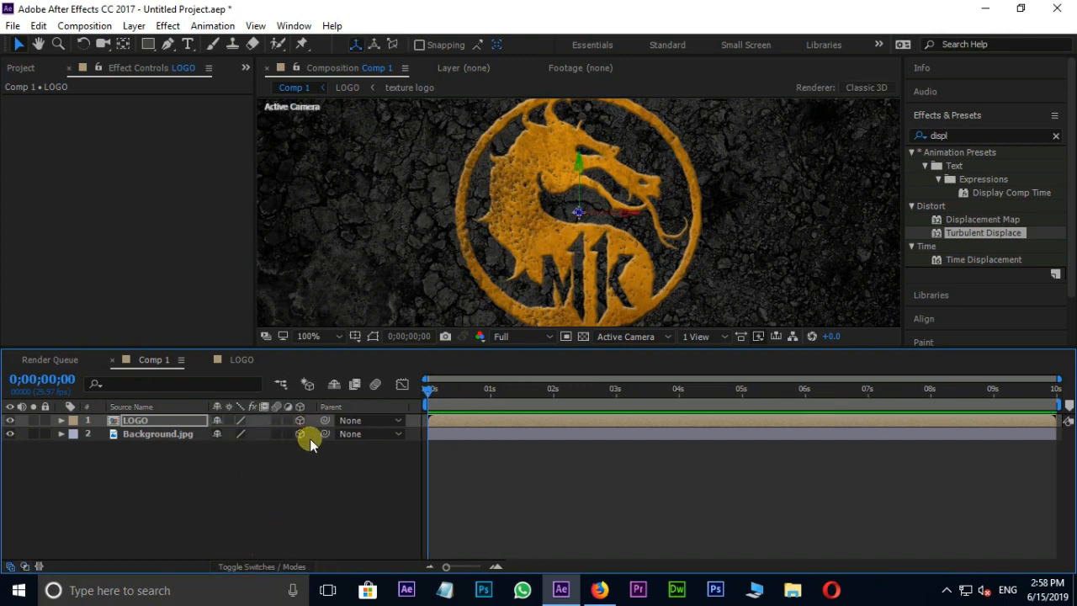
# Step: Set a Position keyframe on the LOGO layer at 0;00;01;01
pyautogui.moveTo(428, 389); pyautogui.dragTo(492, 410)
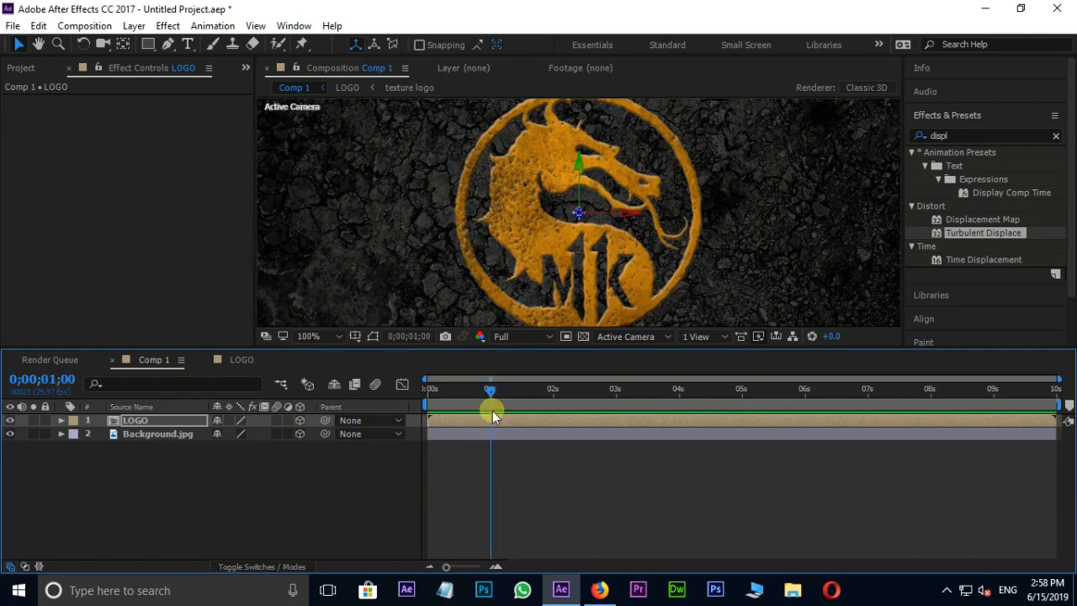
pyautogui.click(493, 419)
pyautogui.press('p')
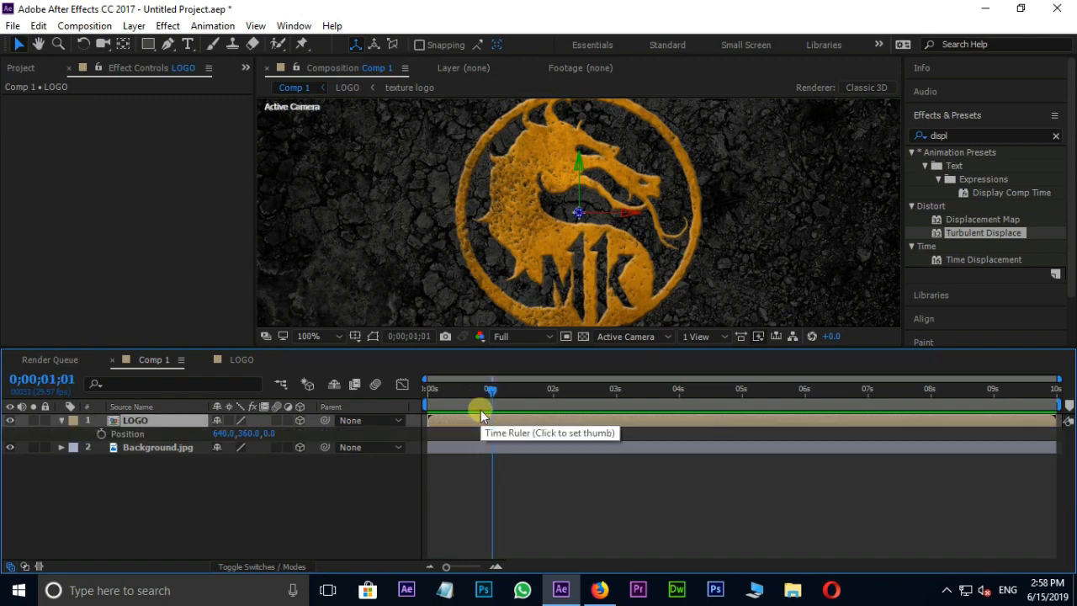
pyautogui.click(100, 435)
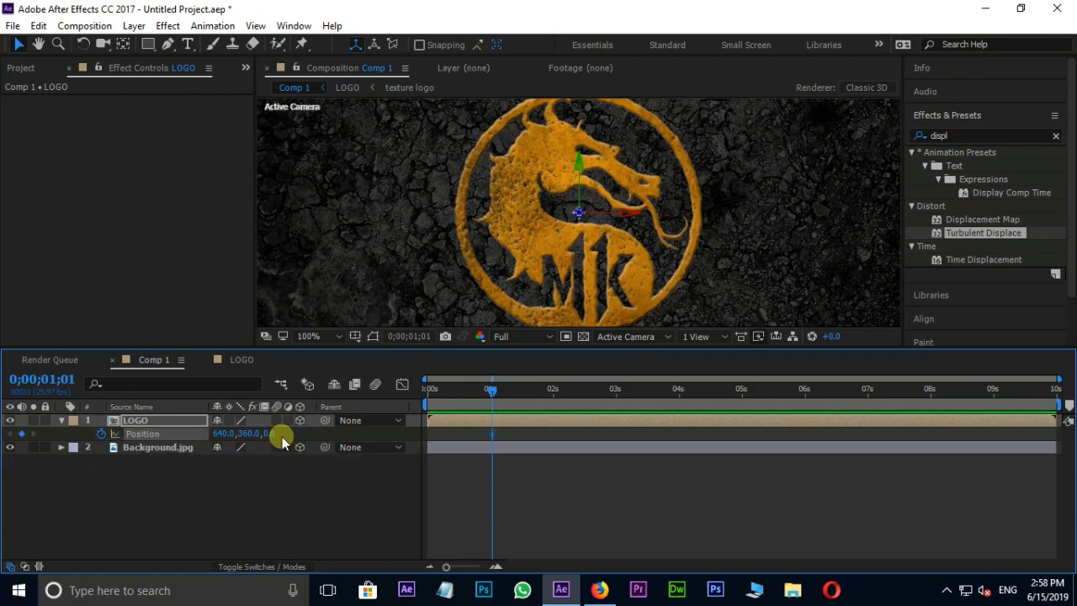
# Step: At 0;00;00;10, set the LOGO layer's Z position to -2700 as the starting keyframe of the fly-in
pyautogui.moveTo(493, 397); pyautogui.dragTo(450, 396)
pyautogui.moveTo(446, 566); pyautogui.dragTo(461, 569)
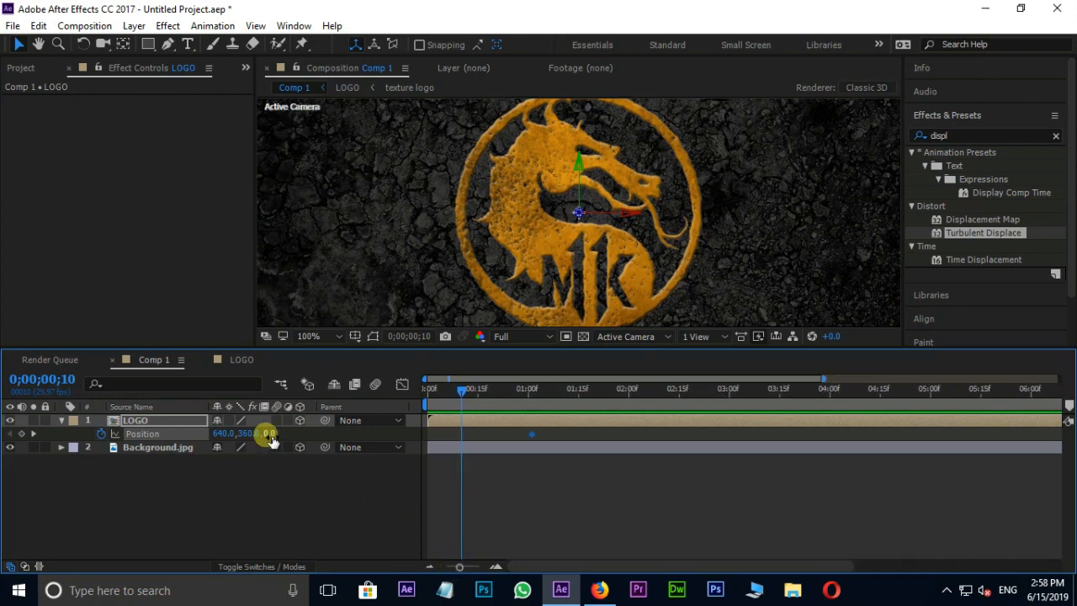
pyautogui.moveTo(271, 442); pyautogui.dragTo(8, 446)
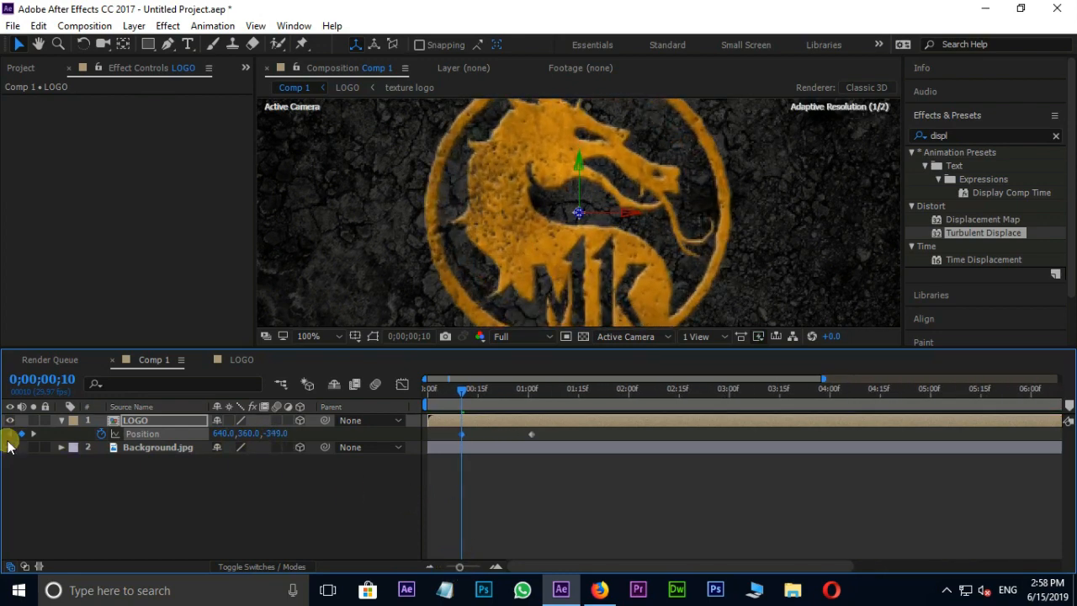
pyautogui.click(277, 433)
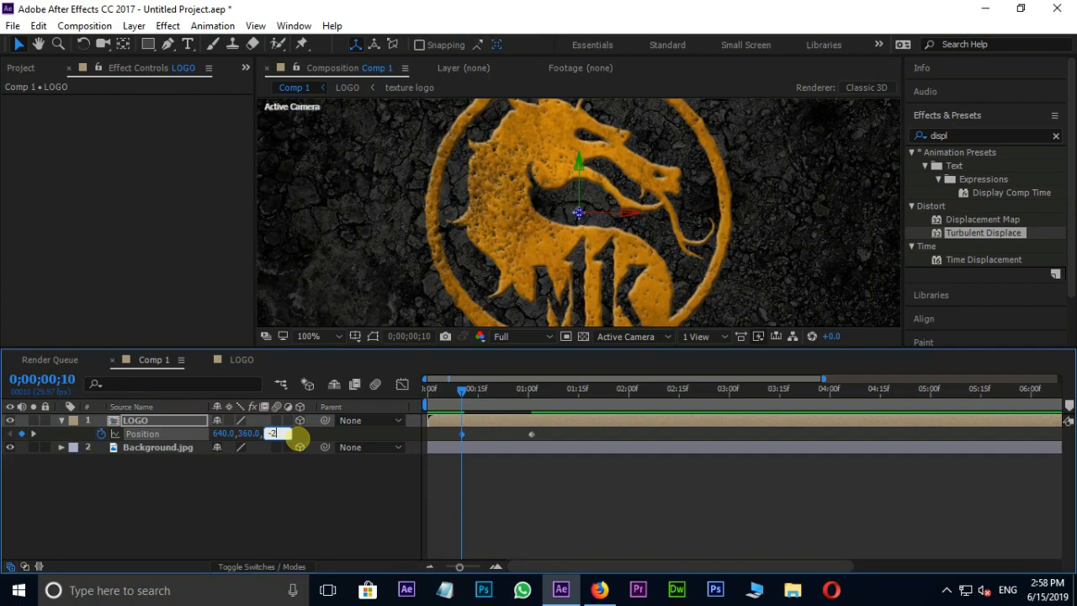
pyautogui.write('-2700')
pyautogui.press('Return')
# Step: Apply Easy Ease to both of the LOGO layer's Position keyframes
pyautogui.moveTo(461, 389); pyautogui.dragTo(522, 395)
pyautogui.scroll(-1, 589, 324)
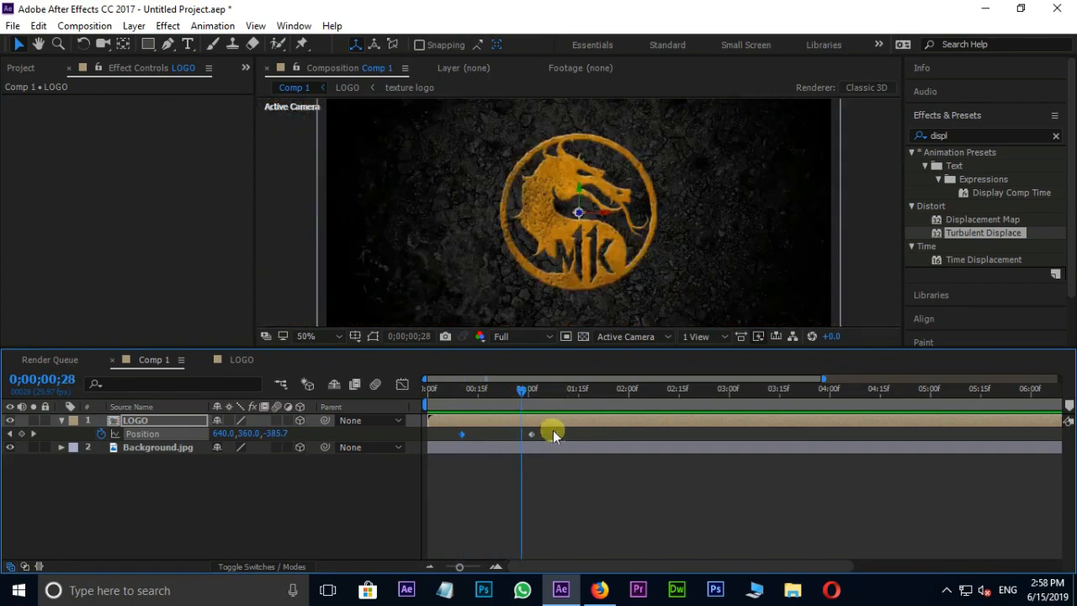
pyautogui.moveTo(553, 434); pyautogui.dragTo(443, 443)
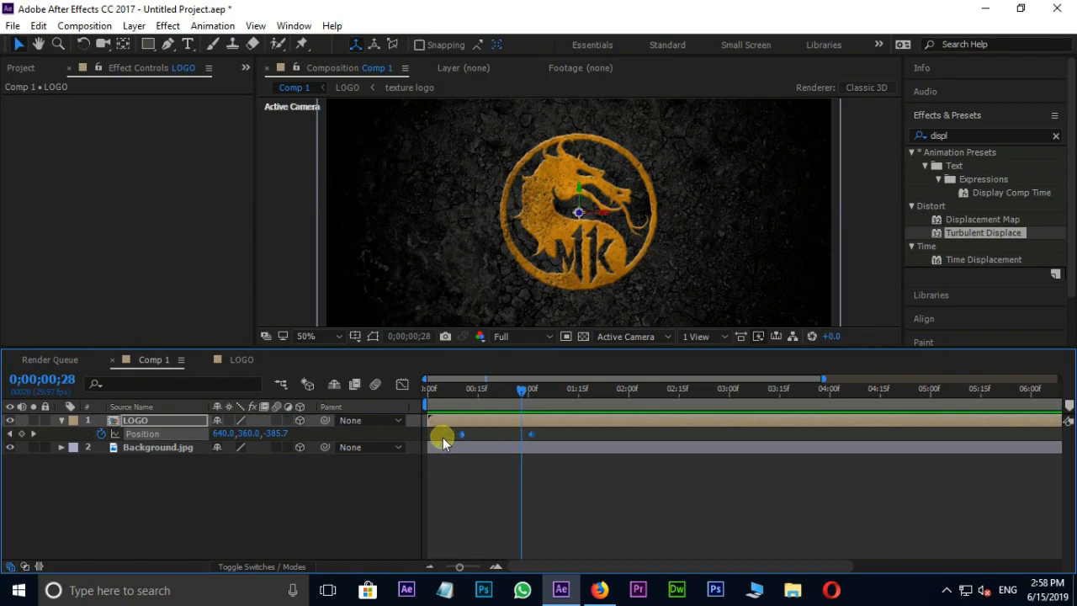
pyautogui.press('F9')
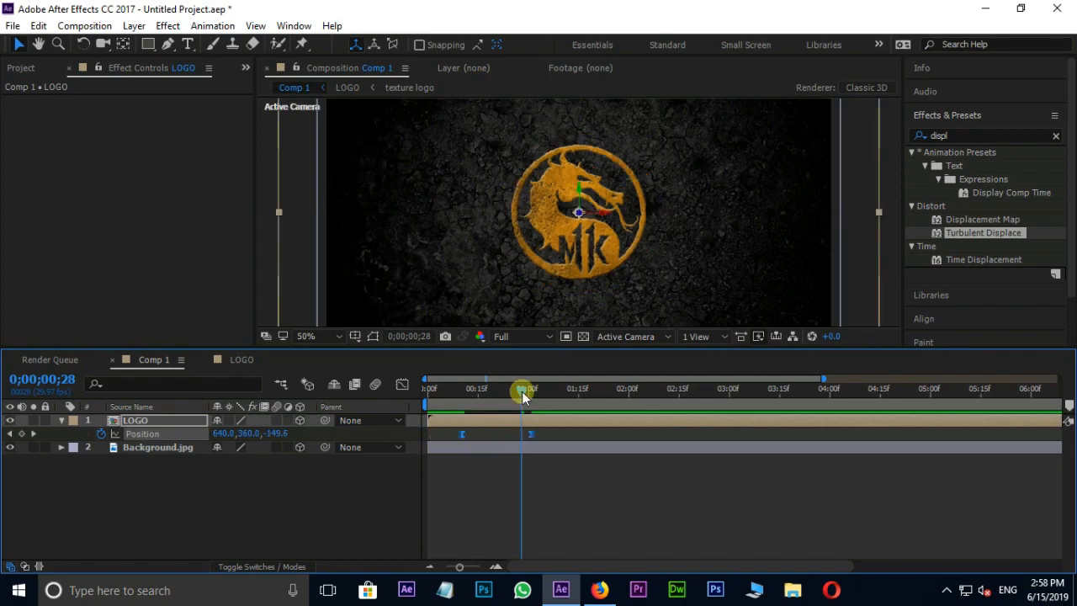
pyautogui.moveTo(522, 389)
pyautogui.mouseDown()
pyautogui.moveTo(457, 390)
pyautogui.moveTo(520, 394)
pyautogui.mouseUp()
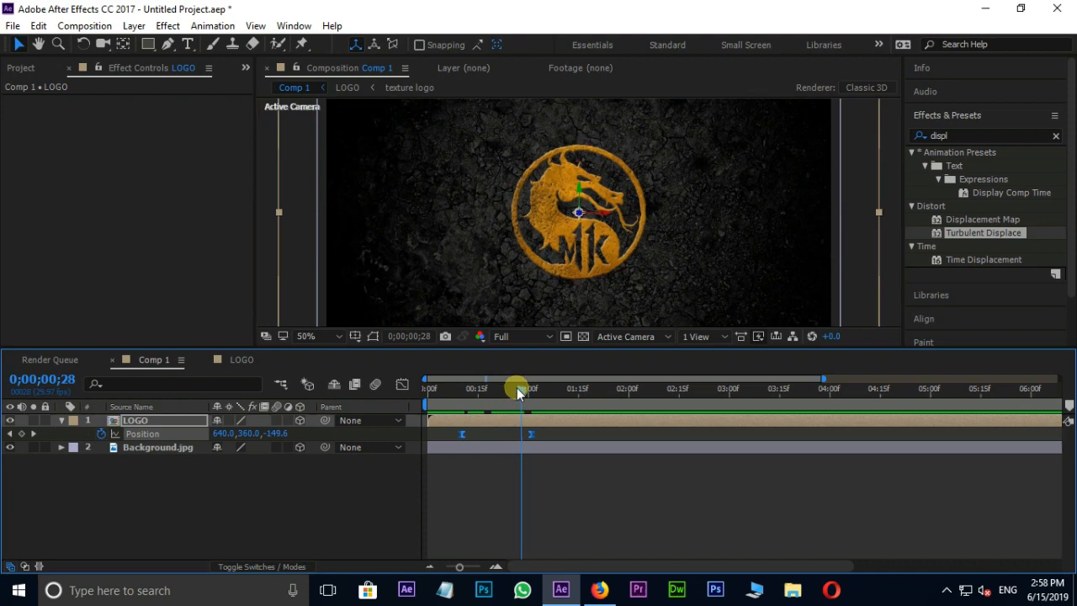
# Step: In the speed graph, extend the first Position keyframe's ease handle toward the second keyframe, and return to the layer timeline at 0;00;00;00
pyautogui.click(402, 384)
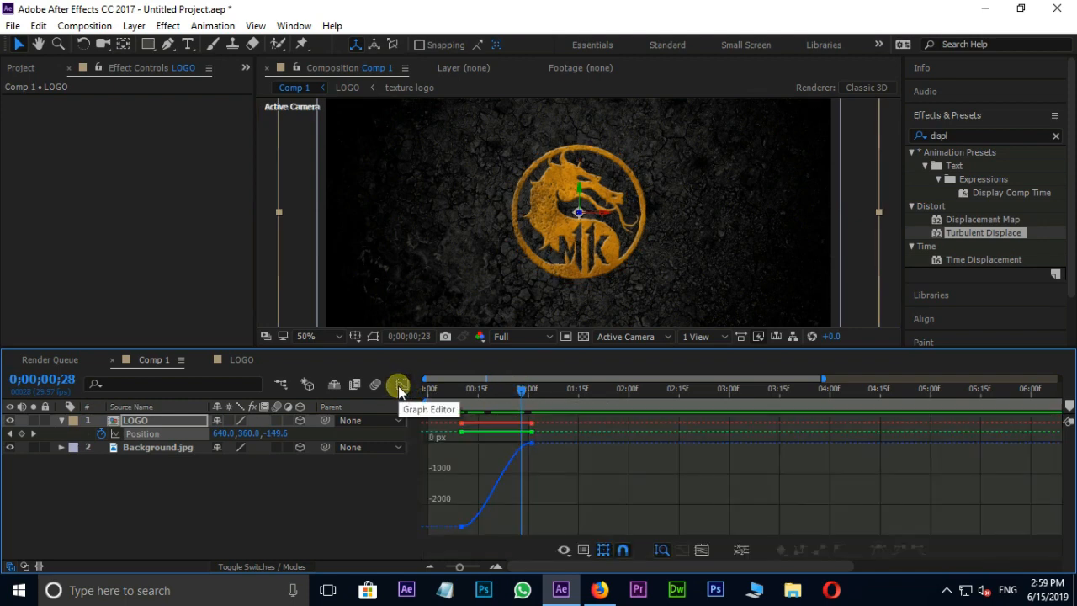
pyautogui.rightClick(484, 472)
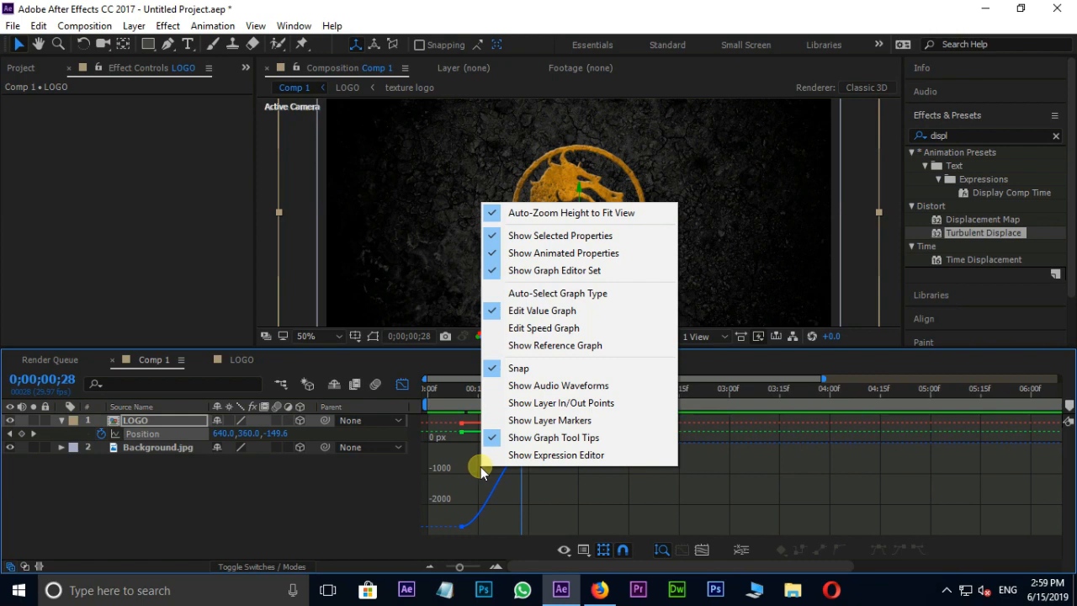
pyautogui.click(496, 336)
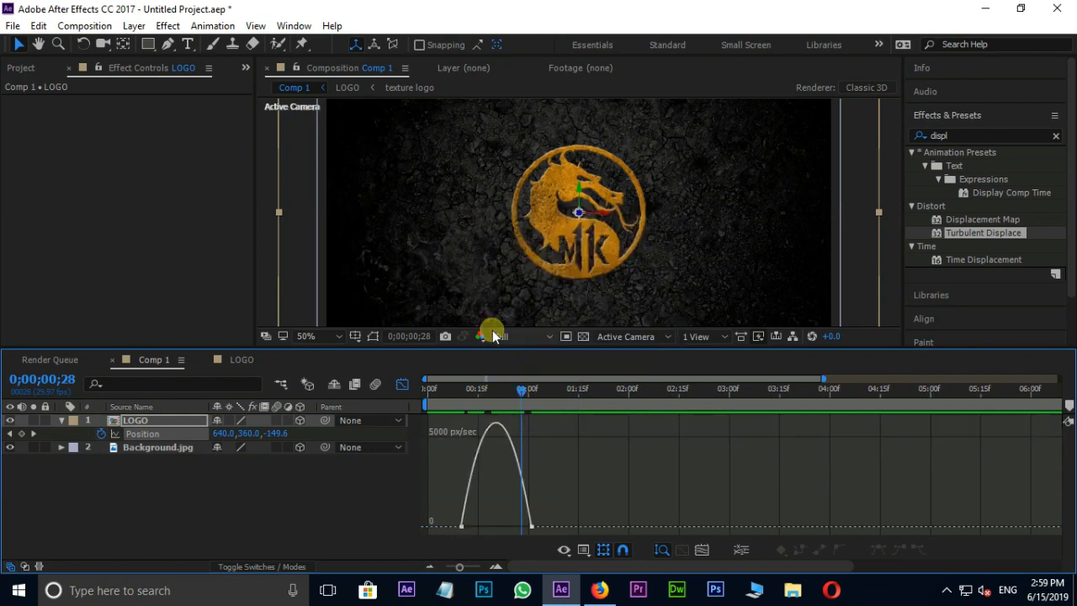
pyautogui.click(461, 527)
pyautogui.moveTo(474, 525); pyautogui.dragTo(530, 532)
pyautogui.moveTo(522, 388); pyautogui.dragTo(424, 404)
pyautogui.click(402, 383)
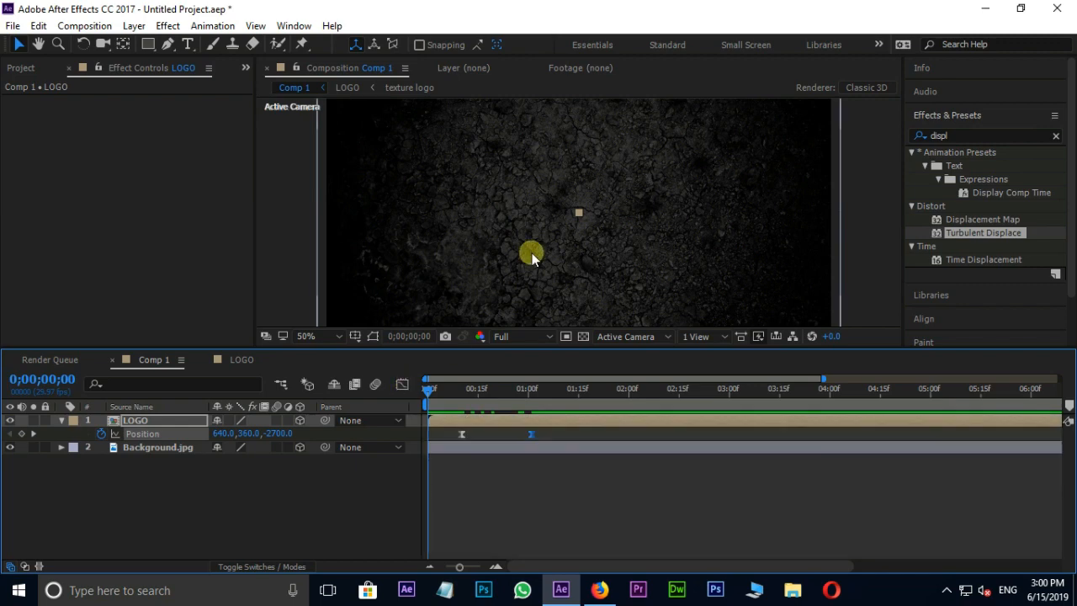
# Step: Enlarge the composition view and preview the logo fly-in from the start of Comp 1
pyautogui.scroll(-2, 532, 255)
pyautogui.scroll(2, 536, 261)
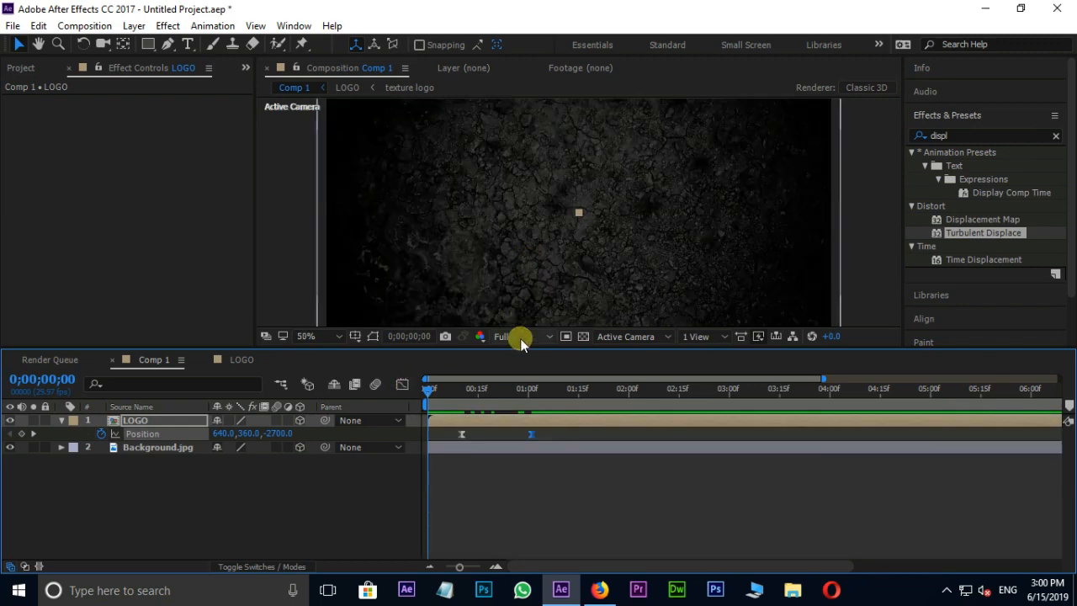
pyautogui.moveTo(517, 345); pyautogui.dragTo(534, 446)
pyautogui.hotkey('ctrl', 's')
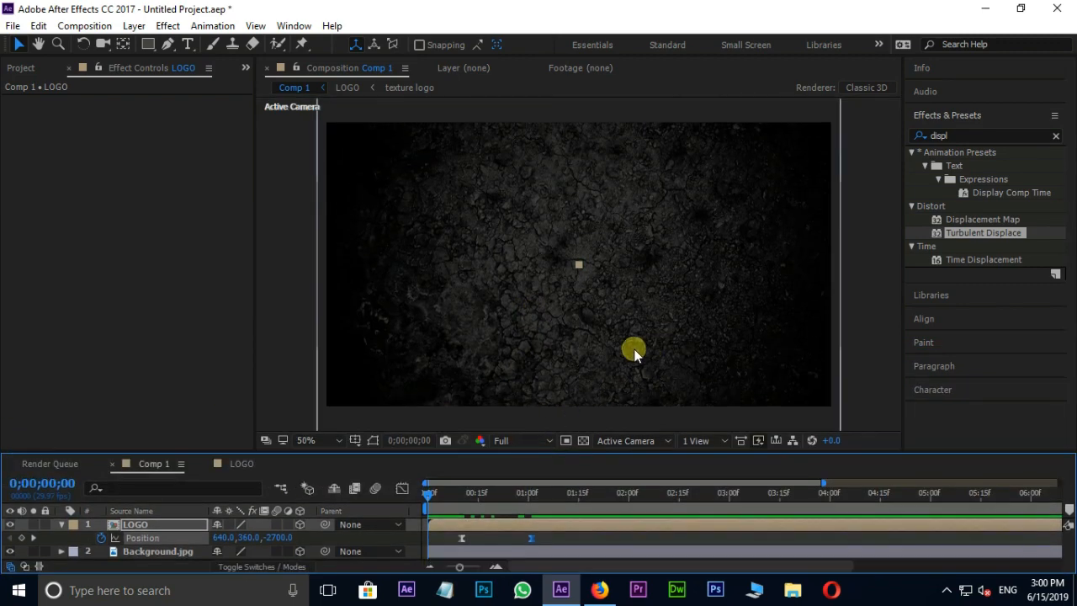
pyautogui.press('space')
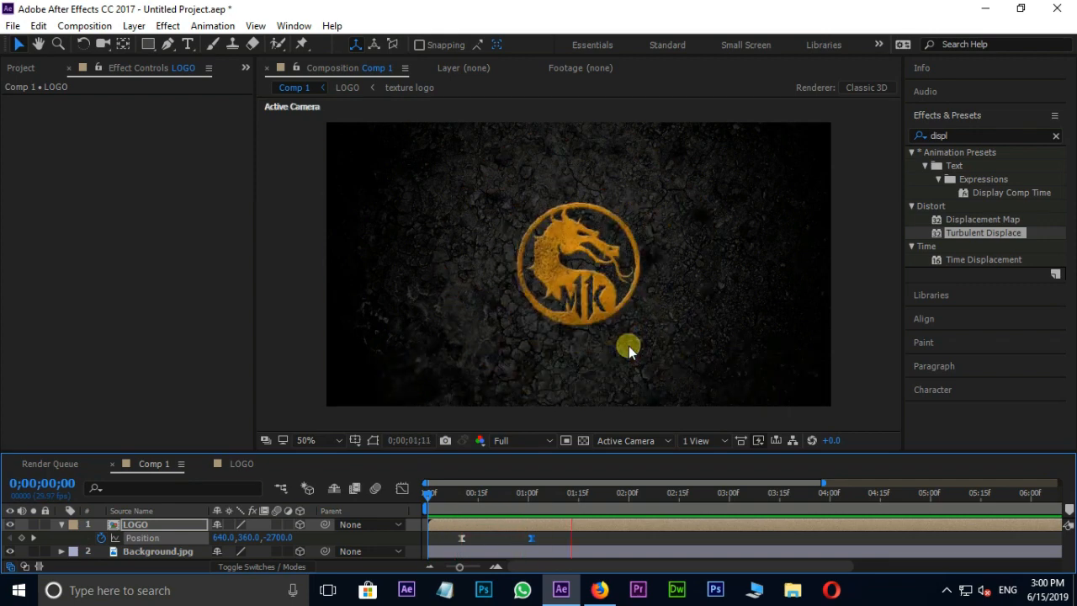
pyautogui.click(585, 495)
# Step: Collapse the LOGO layer's properties and enable motion blur for the LOGO layer and the composition
pyautogui.click(61, 525)
pyautogui.moveTo(339, 452); pyautogui.dragTo(336, 428)
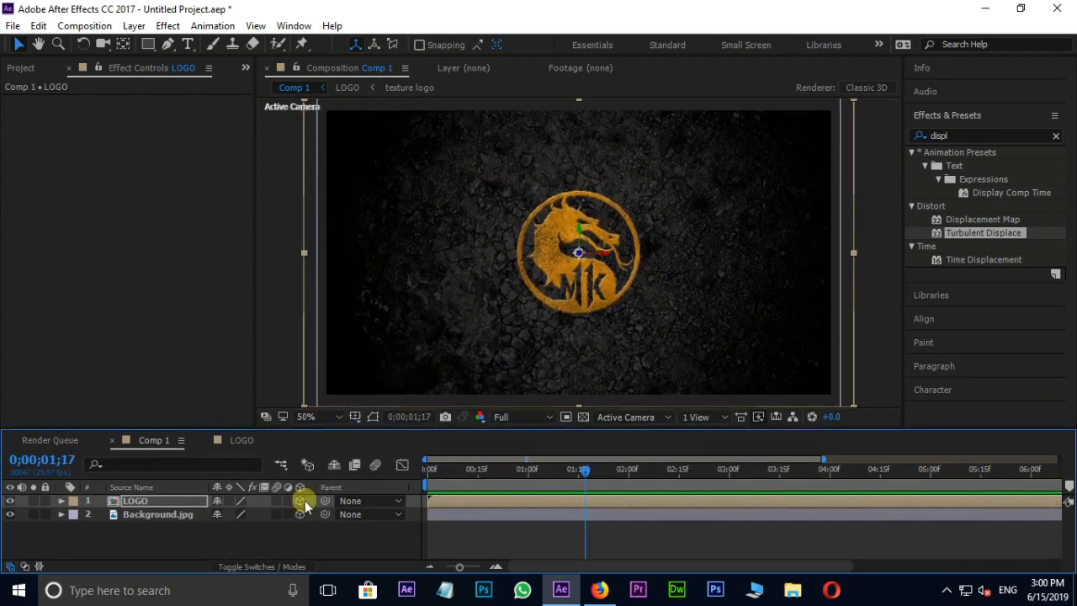
pyautogui.click(375, 466)
pyautogui.moveTo(587, 468); pyautogui.dragTo(524, 469)
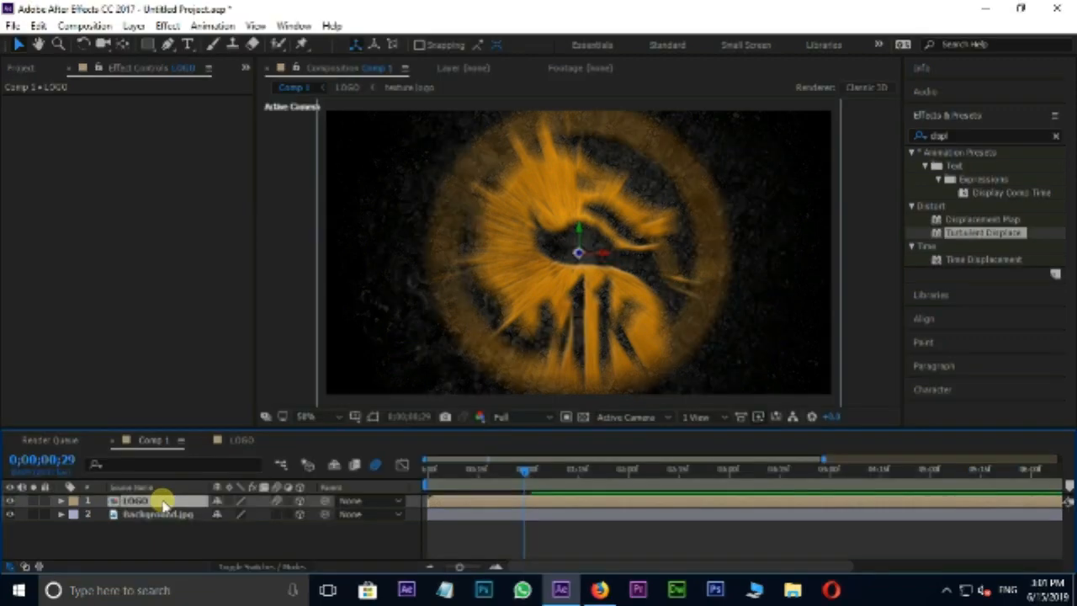
# Step: Duplicate the LOGO layer and rename the lower copy LOGO shadow
pyautogui.hotkey('ctrl', 'd')
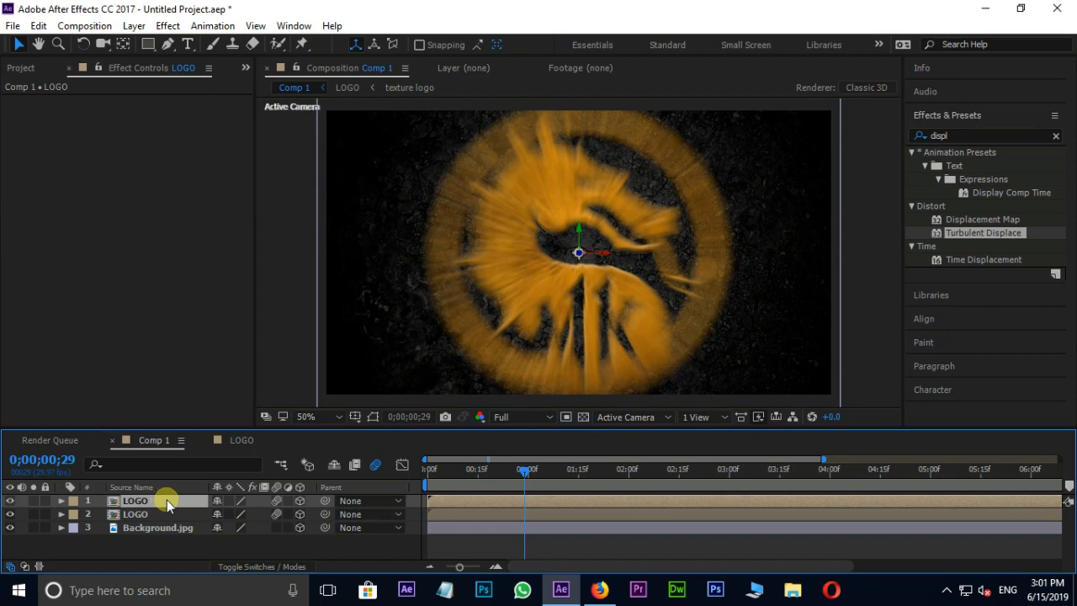
pyautogui.click(166, 520)
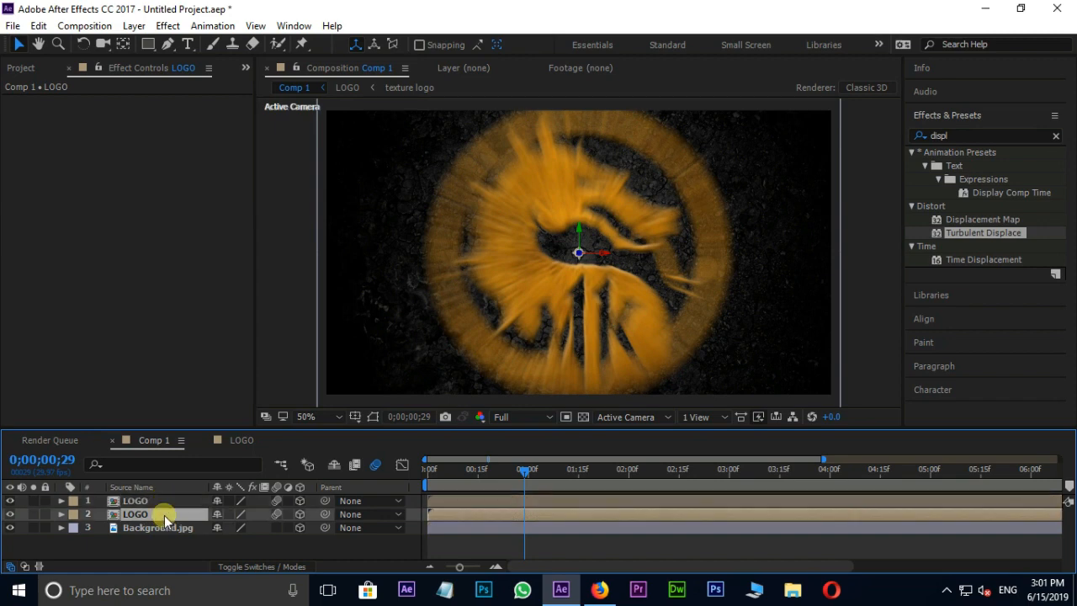
pyautogui.press('Return')
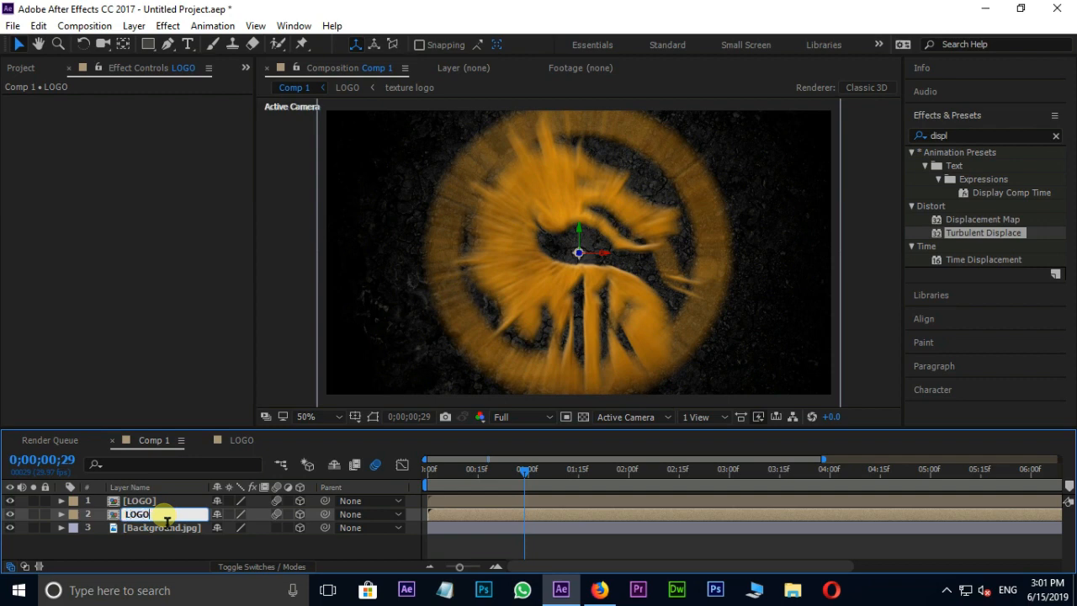
pyautogui.write('shadow')
pyautogui.press('Return')
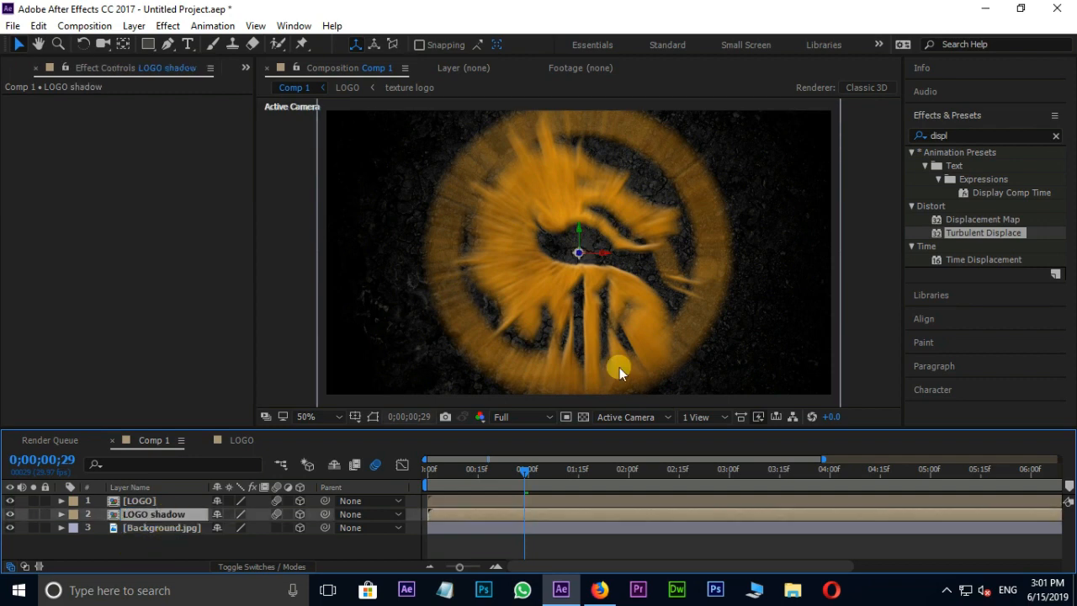
# Step: Apply the Fill effect to the LOGO shadow layer and set its color to black
pyautogui.click(971, 137)
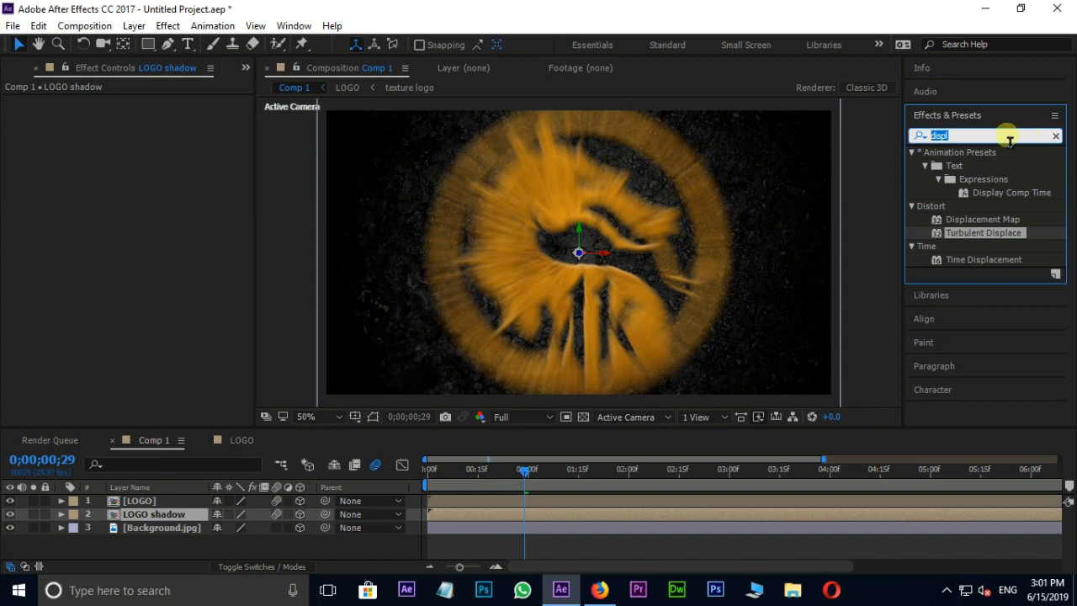
pyautogui.write('fill')
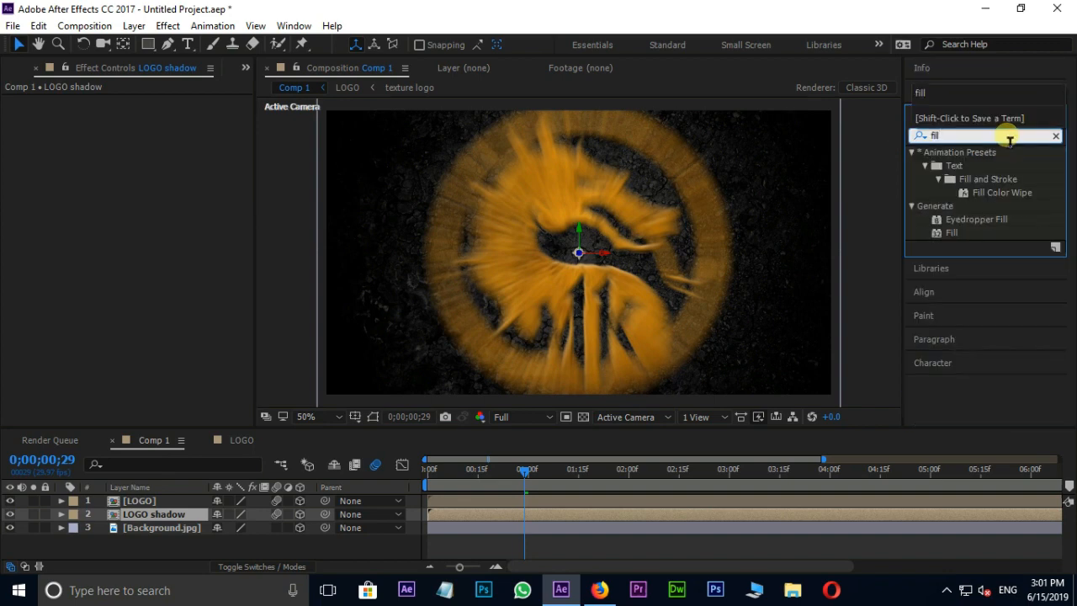
pyautogui.moveTo(952, 231); pyautogui.dragTo(659, 516)
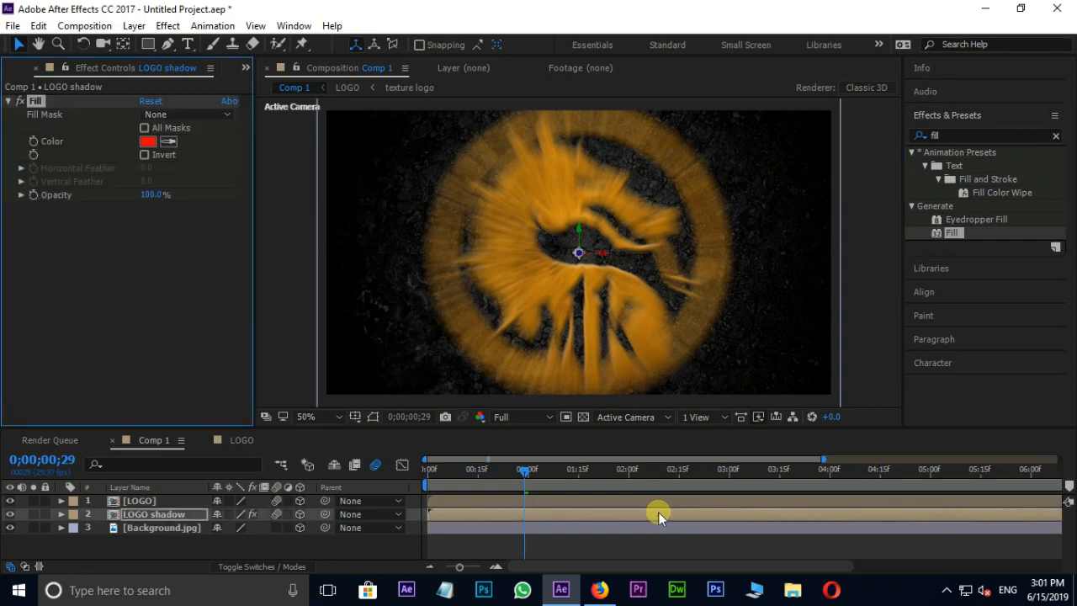
pyautogui.click(148, 141)
pyautogui.click(623, 415)
pyautogui.click(967, 218)
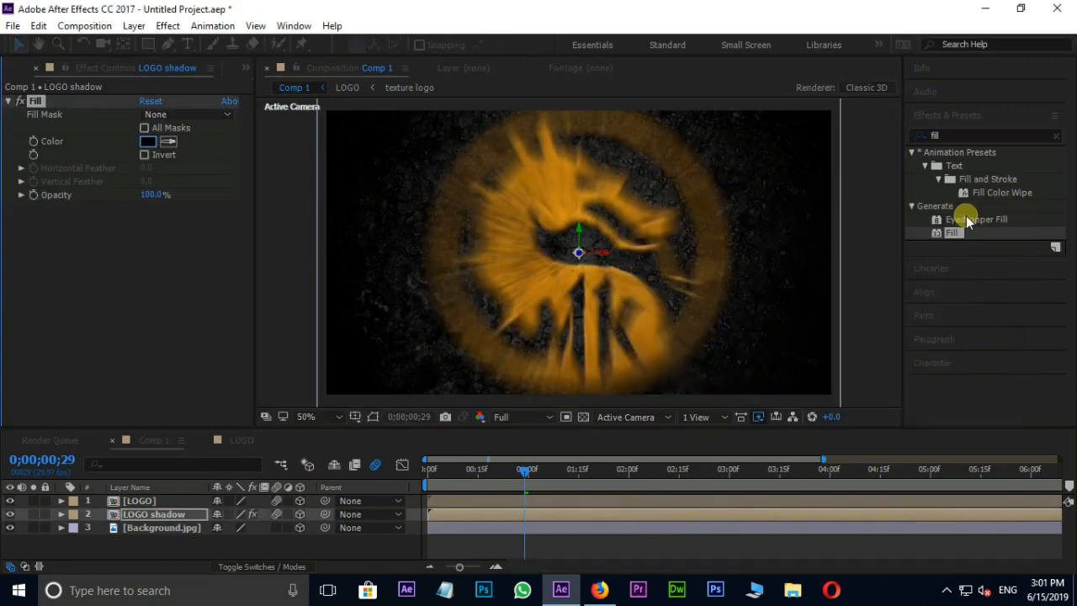
# Step: Add CC Radial Fast Blur to the LOGO shadow layer and set its Amount to 80
pyautogui.moveTo(525, 470); pyautogui.dragTo(543, 473)
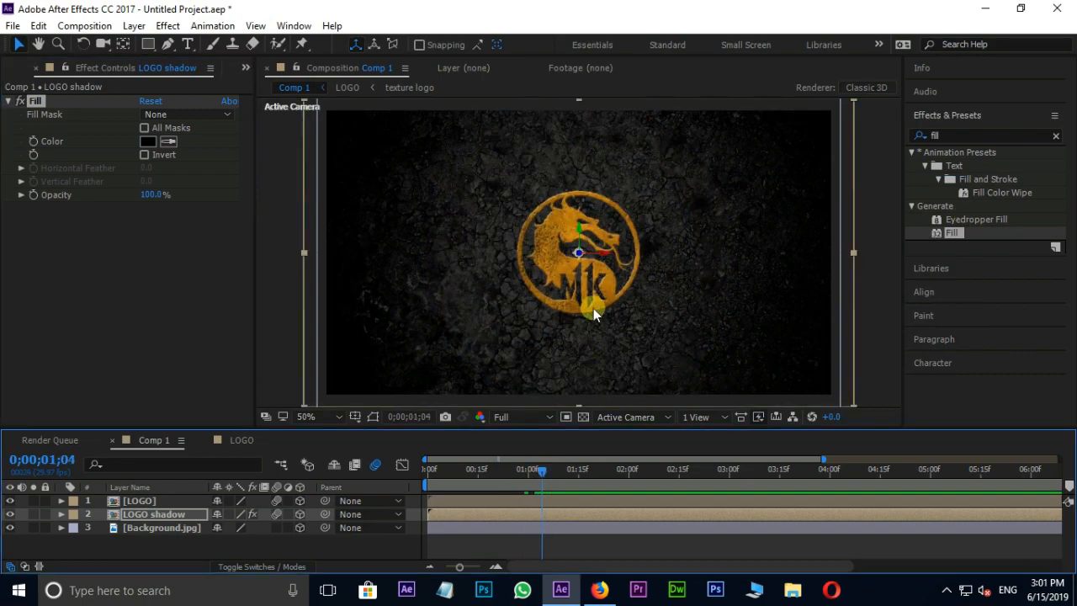
pyautogui.press('/')
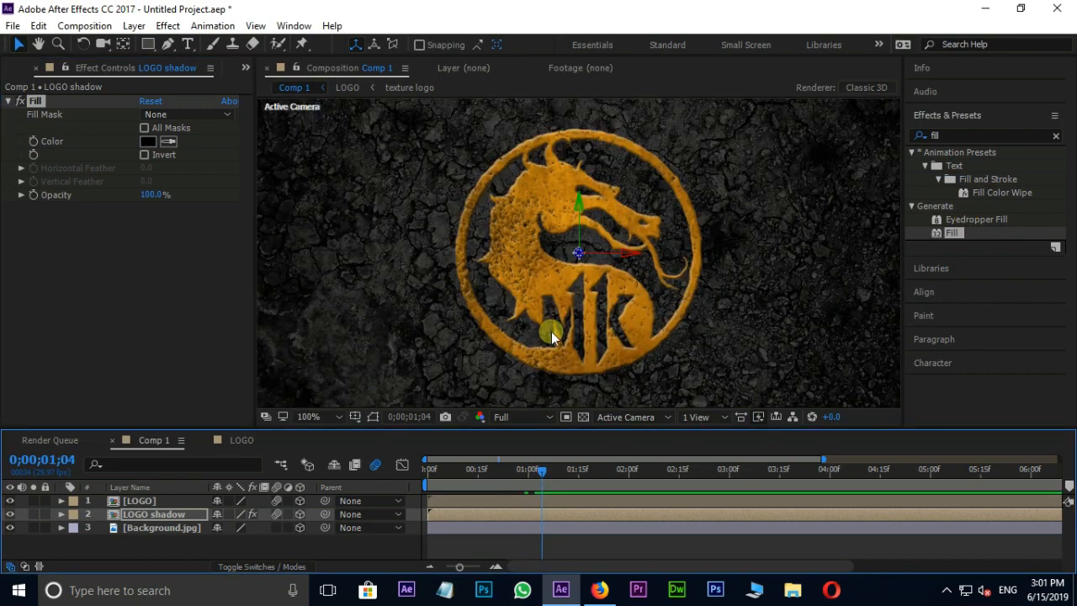
pyautogui.click(944, 135)
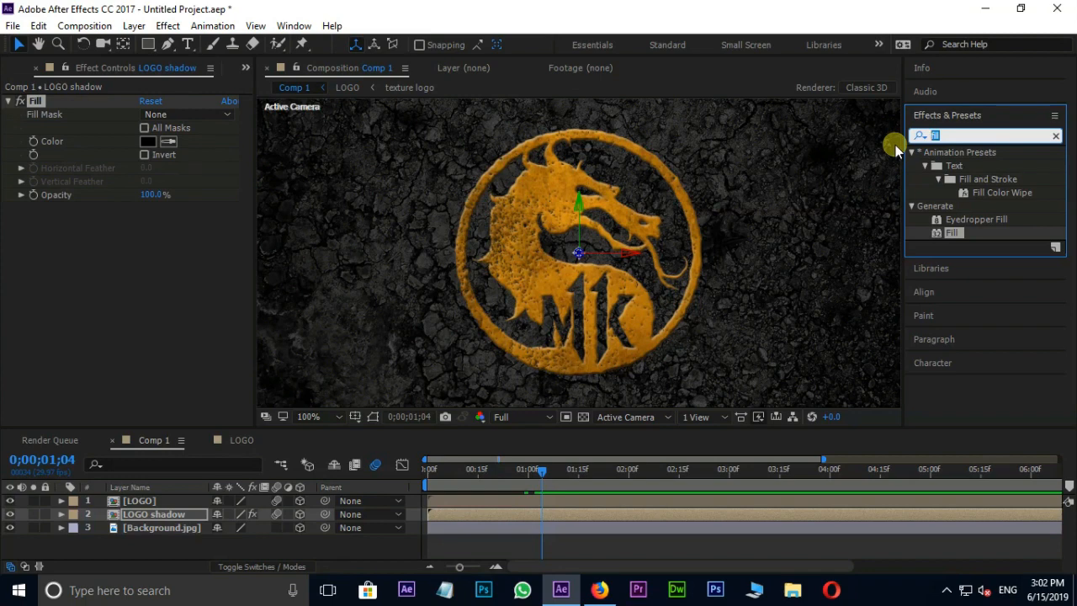
pyautogui.write('cc ra')
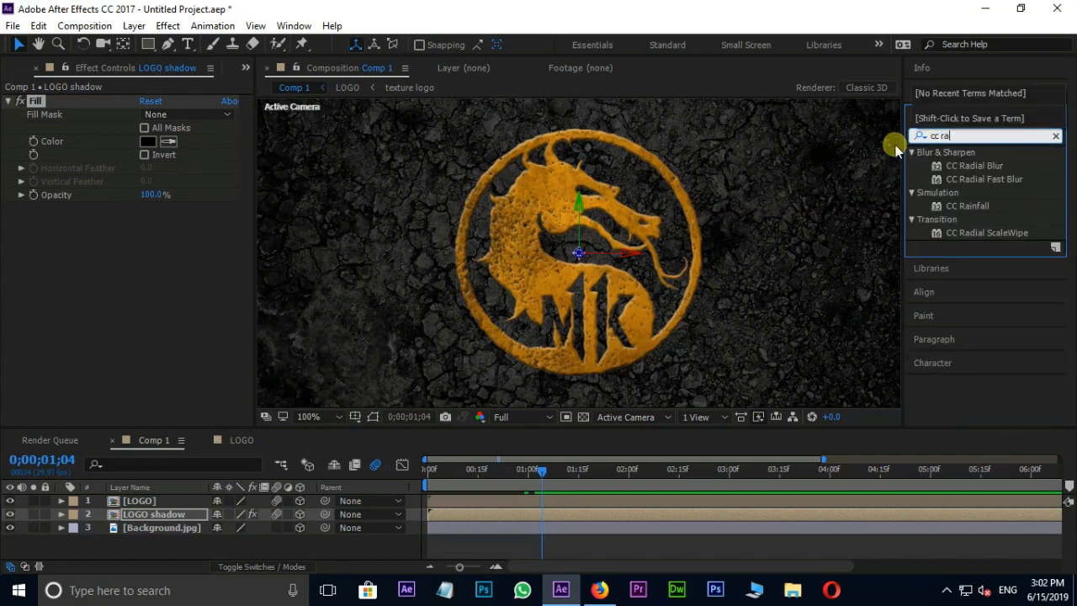
pyautogui.moveTo(976, 179); pyautogui.dragTo(631, 513)
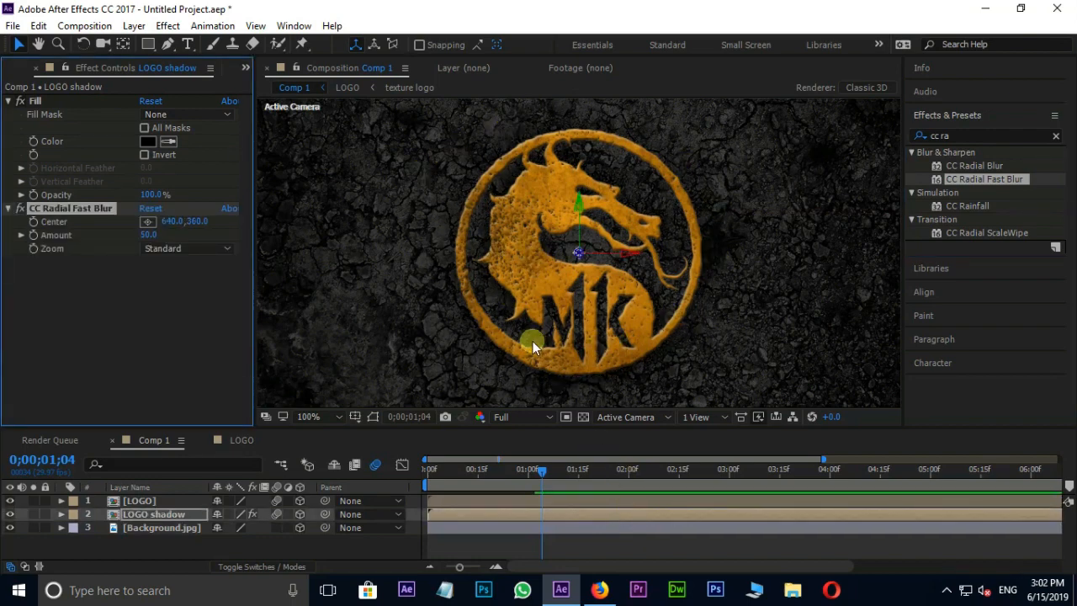
pyautogui.click(149, 235)
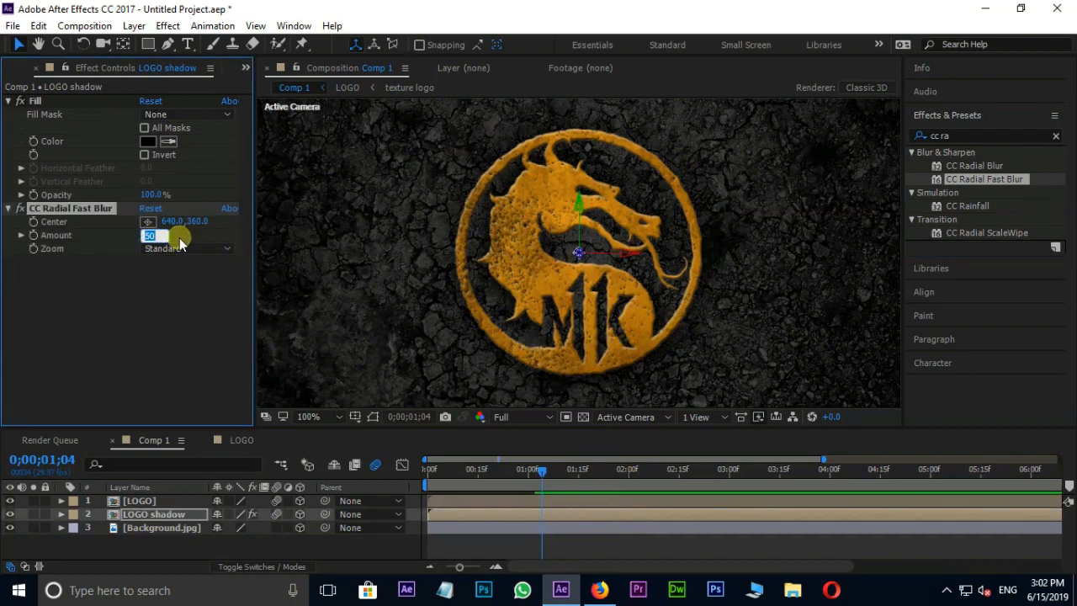
pyautogui.press('Return')
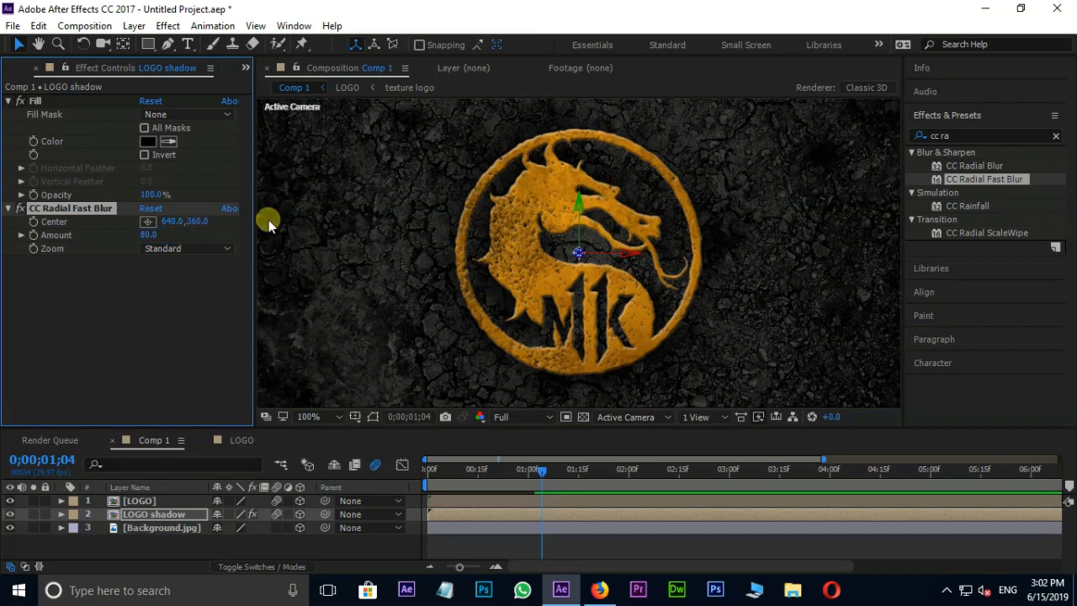
# Step: Move the CC Radial Fast Blur center above the logo, to about 634.5, 150.8
pyautogui.scroll(-1, 560, 194)
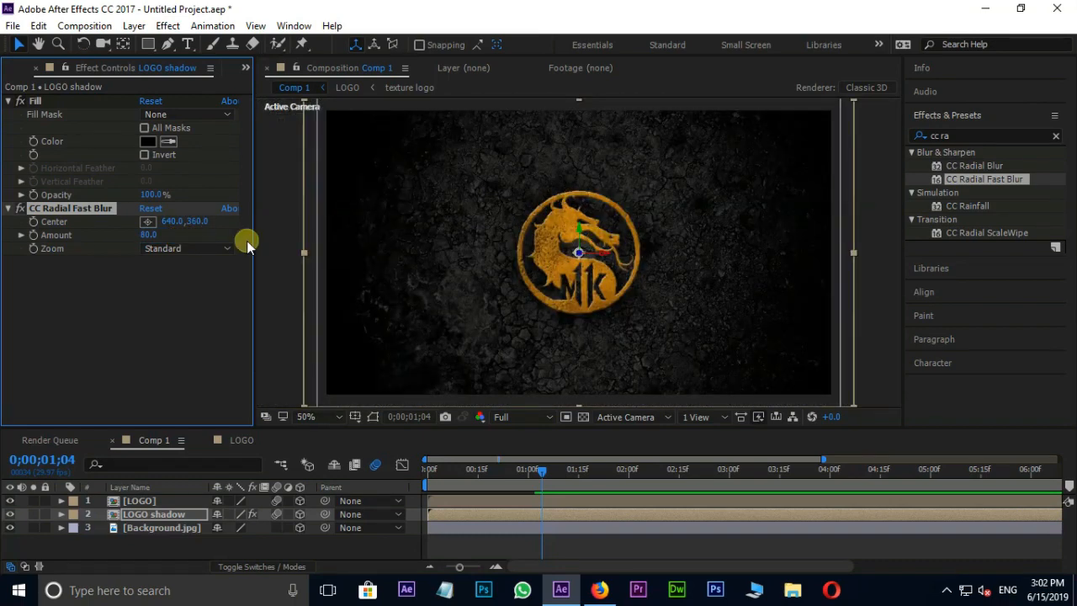
pyautogui.click(147, 223)
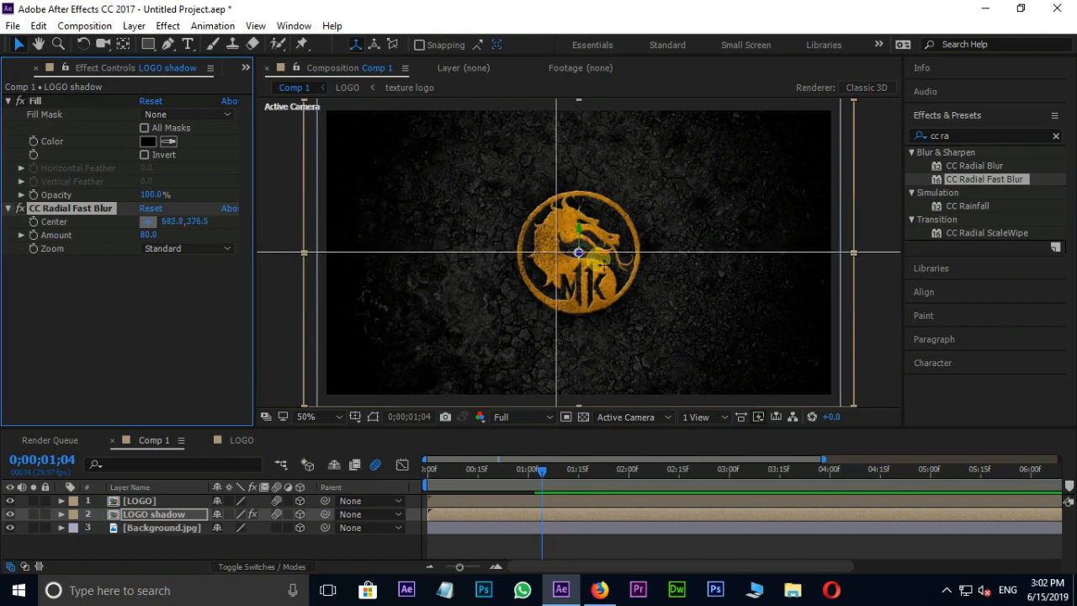
pyautogui.click(576, 146)
pyautogui.moveTo(576, 148); pyautogui.dragTo(577, 166)
pyautogui.scroll(2, 590, 285)
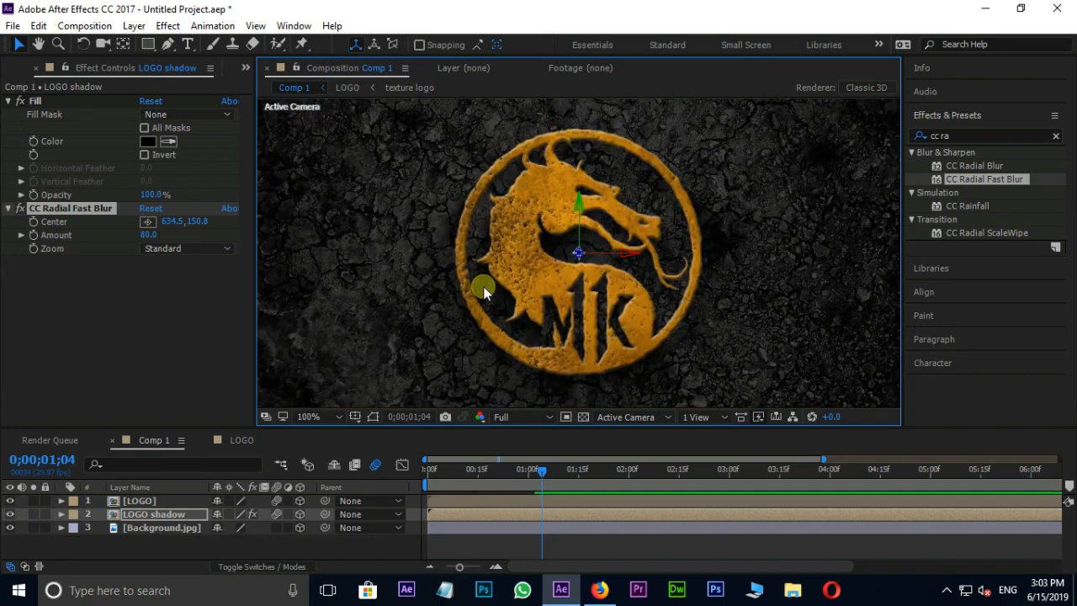
# Step: Add Smoke_Explosion.mp4 to Comp 1 between the LOGO shadow and Background layers and set its blending mode to Lighten
pyautogui.click(23, 67)
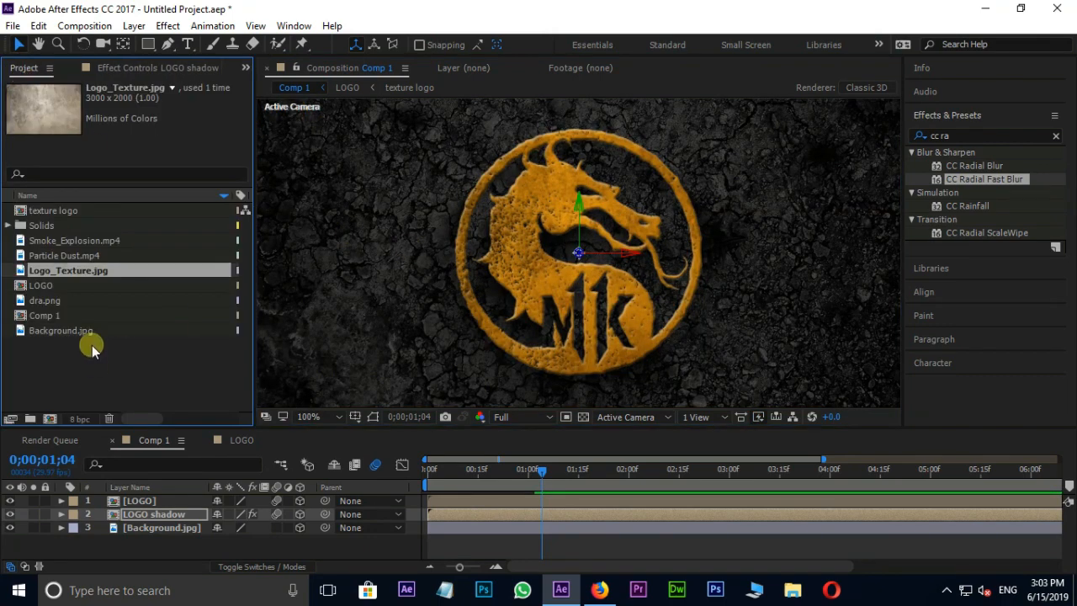
pyautogui.moveTo(72, 242); pyautogui.dragTo(156, 530)
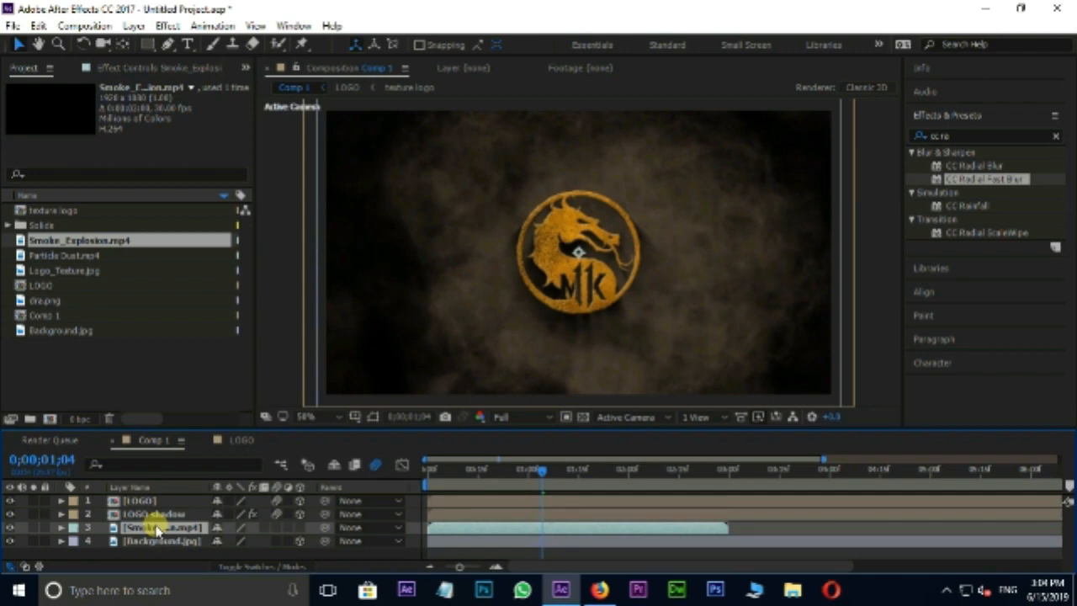
pyautogui.click(241, 567)
pyautogui.click(231, 528)
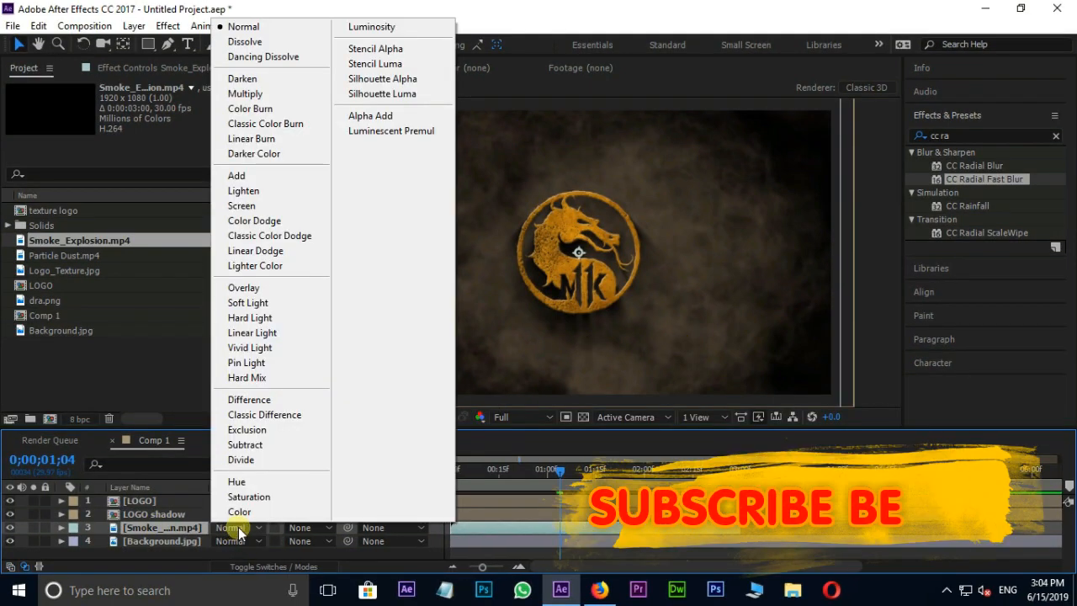
pyautogui.click(251, 191)
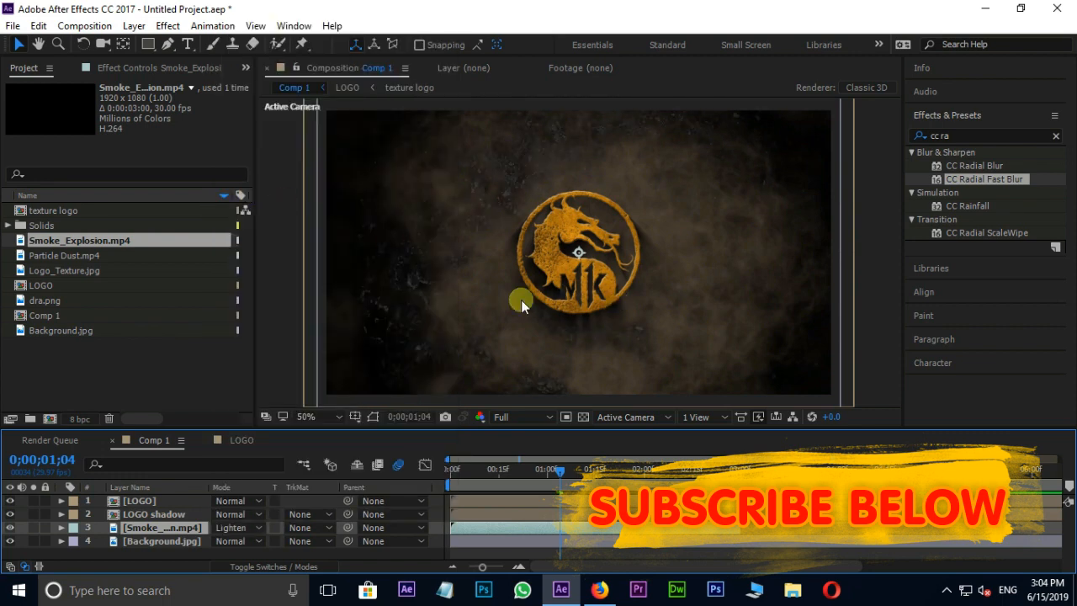
# Step: Shift the smoke layer in time to start at about 0;00;00;17, between the LOGO shadow layer's two position keyframes
pyautogui.moveTo(529, 472); pyautogui.dragTo(496, 475)
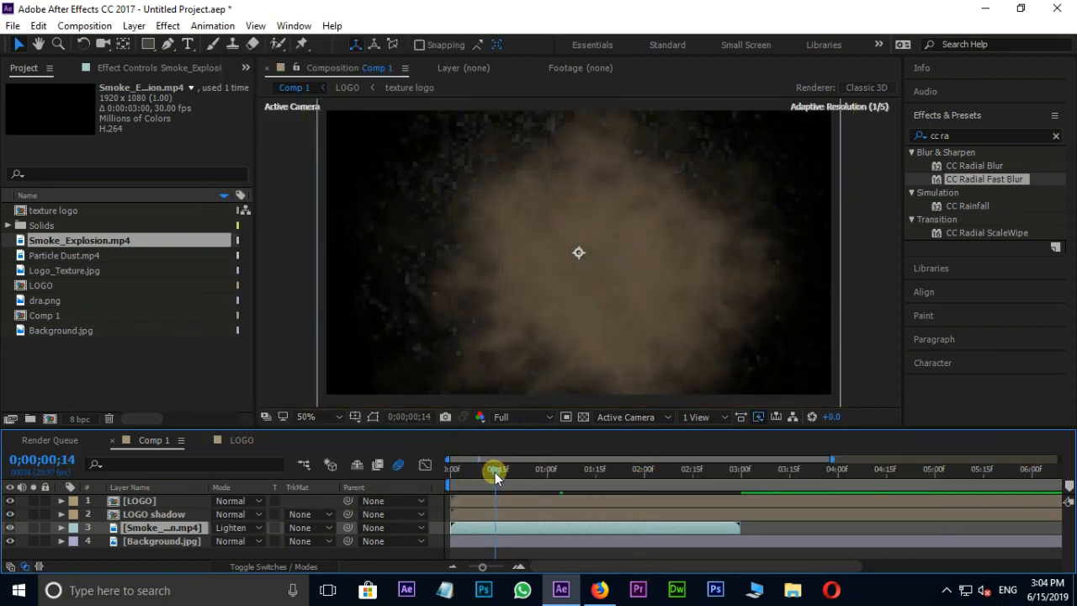
pyautogui.click(508, 514)
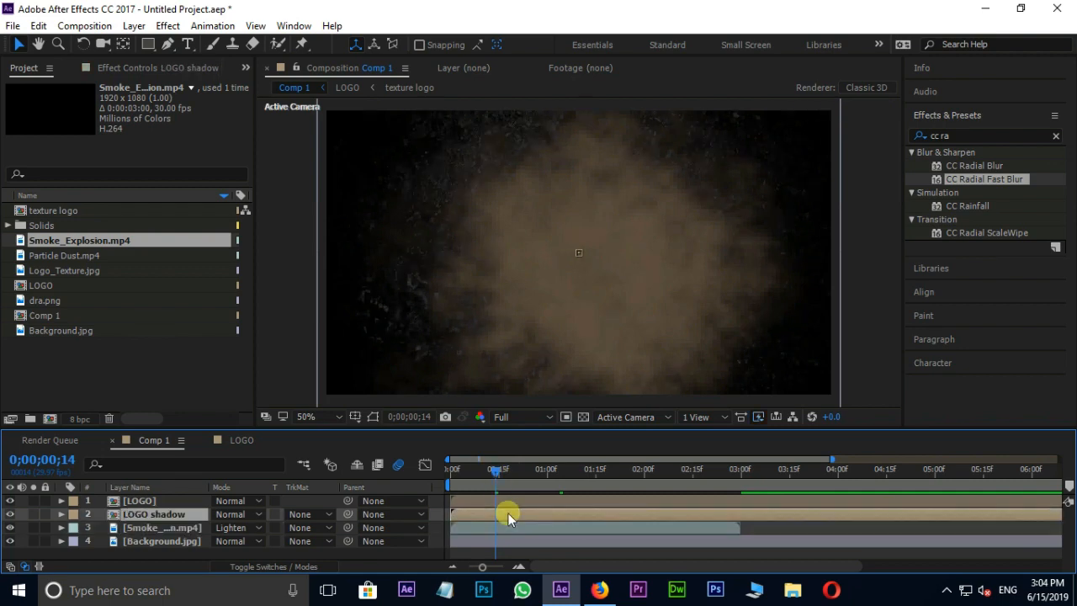
pyautogui.press('p')
pyautogui.moveTo(474, 535); pyautogui.dragTo(518, 538)
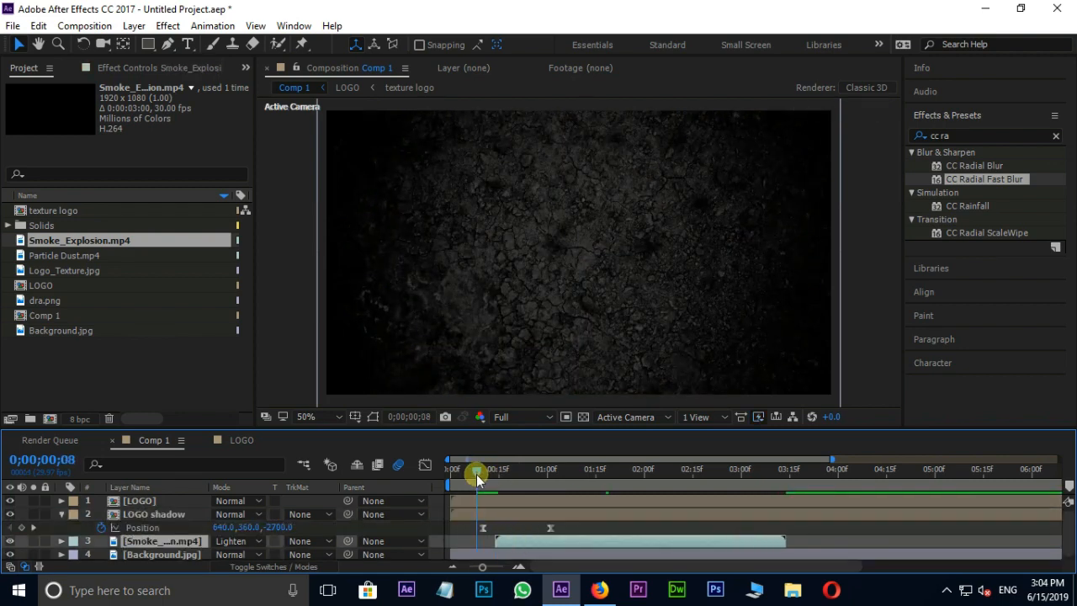
pyautogui.moveTo(476, 474); pyautogui.dragTo(519, 473)
pyautogui.press('space')
pyautogui.moveTo(525, 540); pyautogui.dragTo(537, 541)
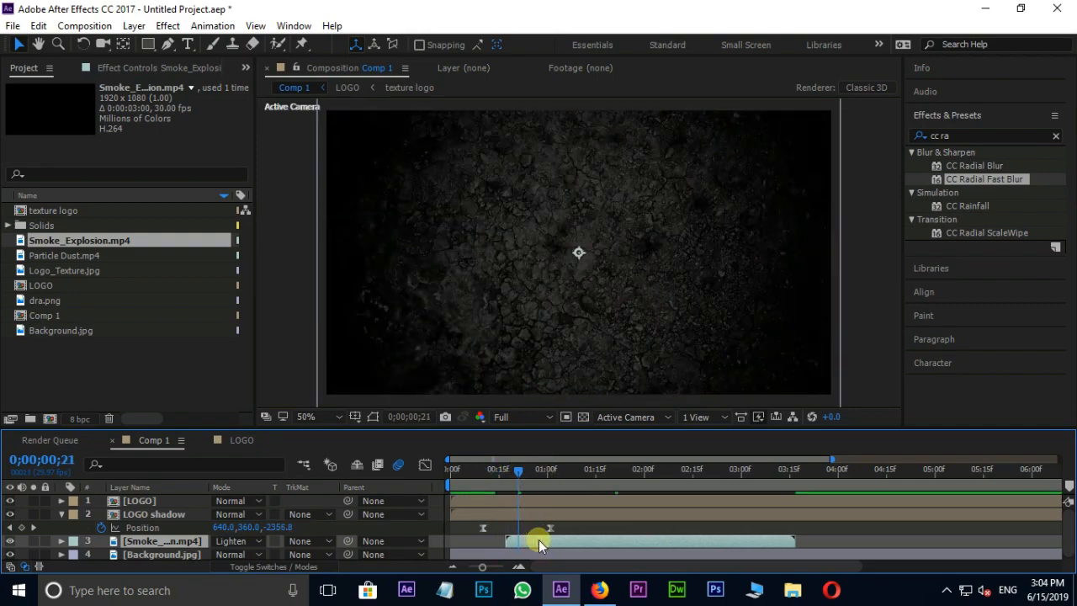
pyautogui.moveTo(521, 472)
pyautogui.mouseDown()
pyautogui.moveTo(653, 468)
pyautogui.moveTo(476, 469)
pyautogui.moveTo(561, 471)
pyautogui.moveTo(507, 471)
pyautogui.mouseUp()
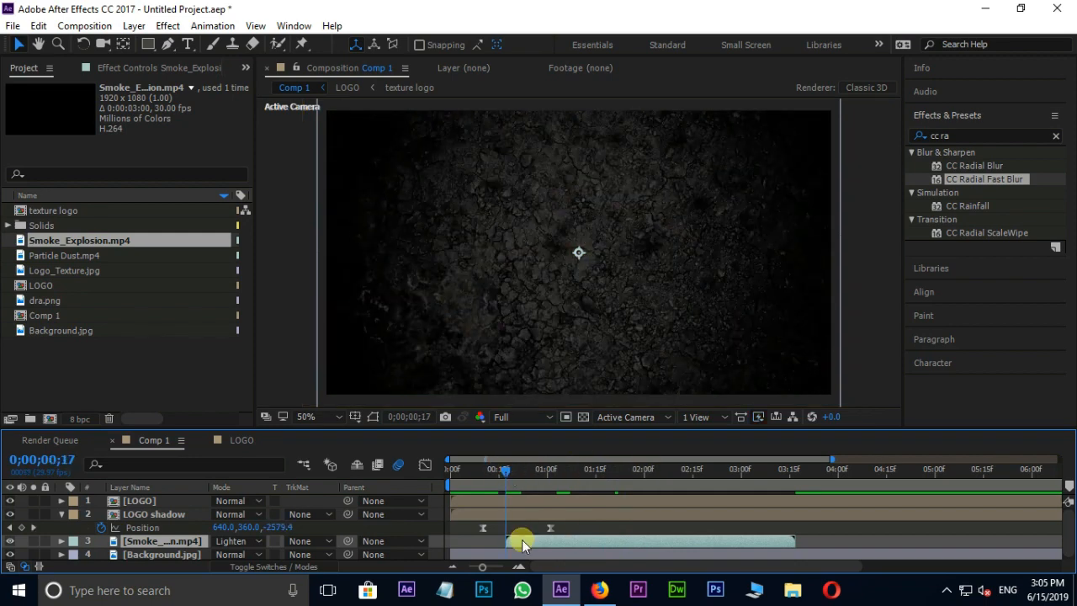
# Step: Set the smoke layer's opacity to 80% and check the smoke around the logo at 0;00;01;14
pyautogui.press('t')
pyautogui.click(226, 552)
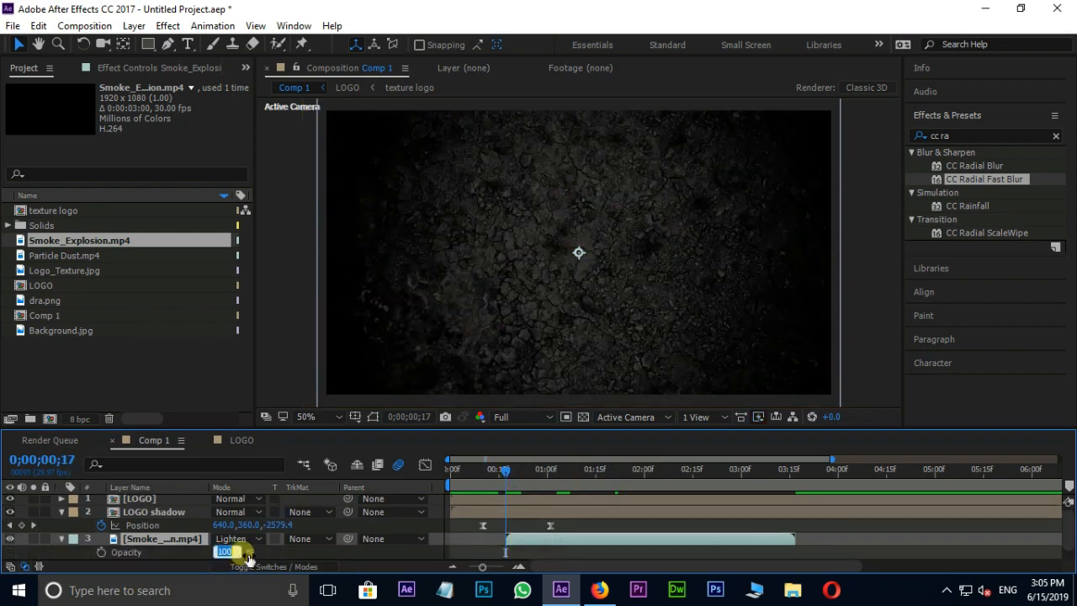
pyautogui.press('Return')
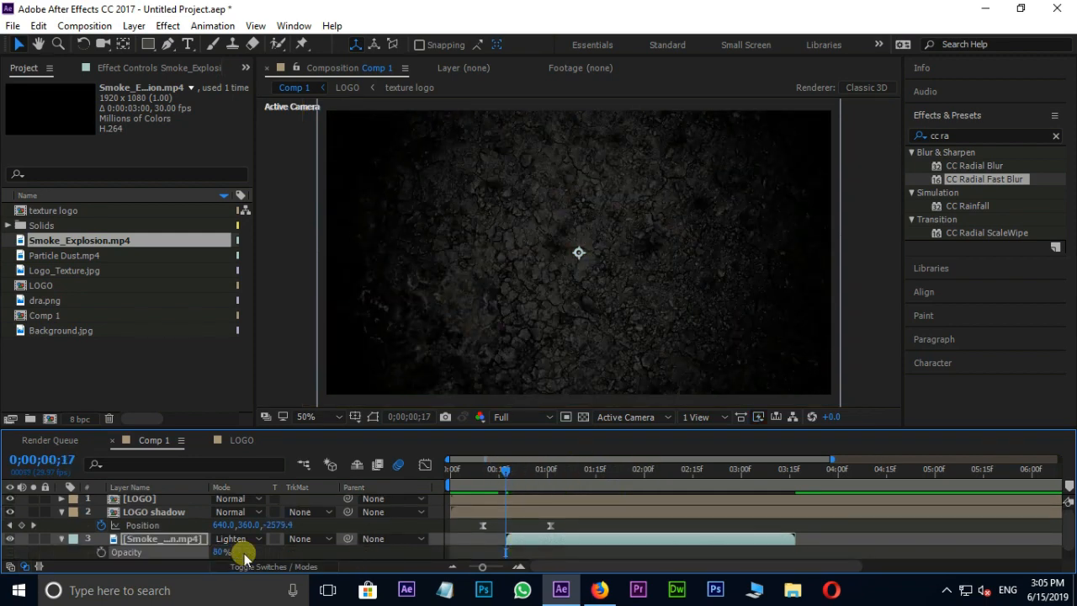
pyautogui.moveTo(507, 471); pyautogui.dragTo(593, 496)
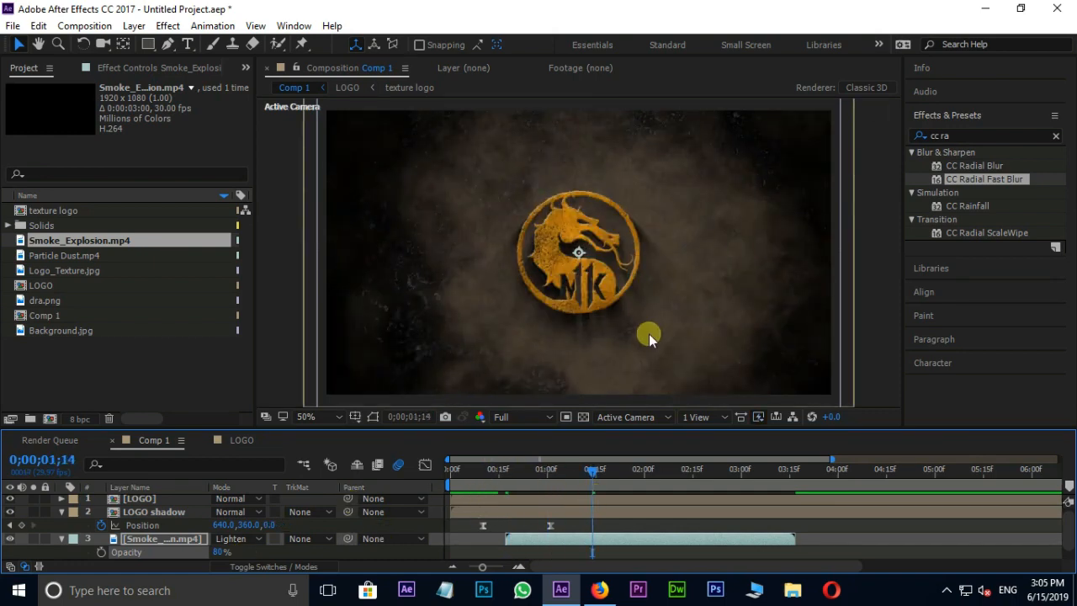
# Step: Collapse the LOGO shadow properties and add Particle Dust.mp4 as the topmost layer of Comp 1
pyautogui.click(61, 512)
pyautogui.moveTo(203, 425); pyautogui.dragTo(222, 381)
pyautogui.click(79, 255)
pyautogui.moveTo(79, 255); pyautogui.dragTo(161, 451)
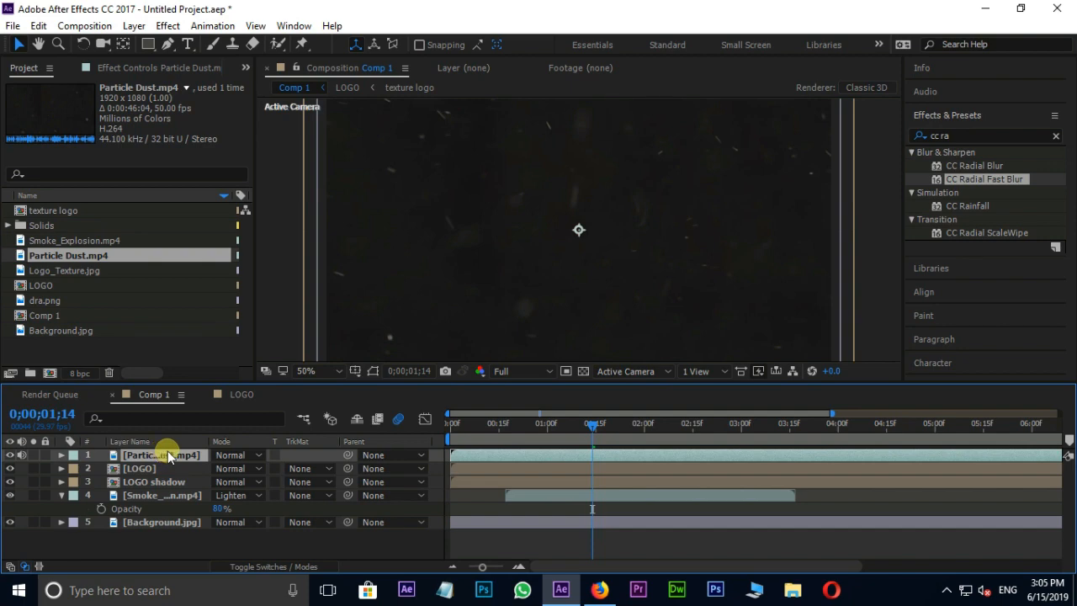
# Step: Apply the Levels effect to the Particle Dust layer and raise its Input Black to 23
pyautogui.click(972, 137)
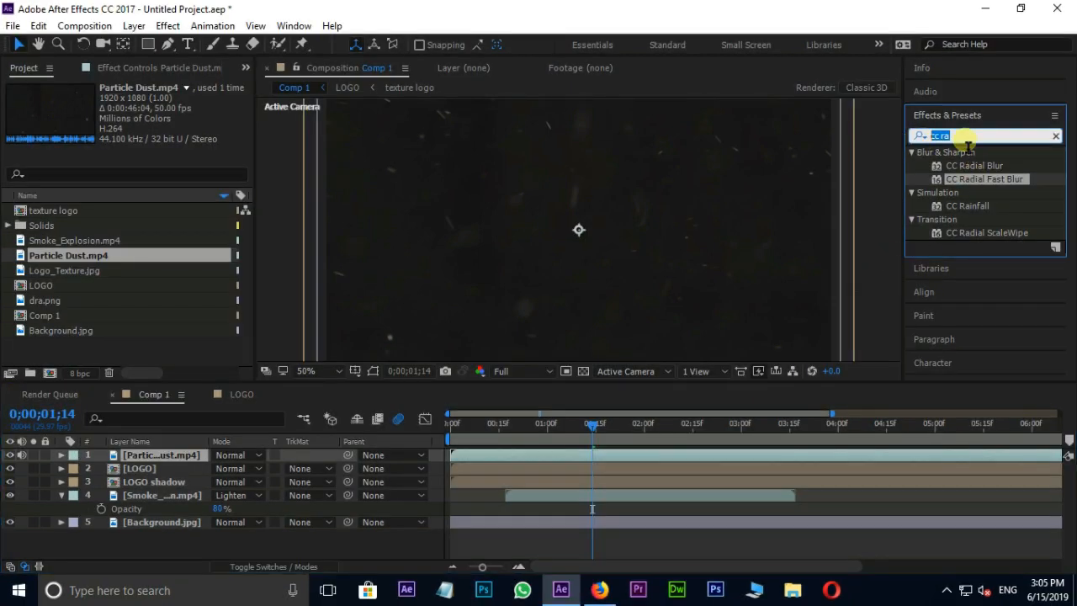
pyautogui.write('levels')
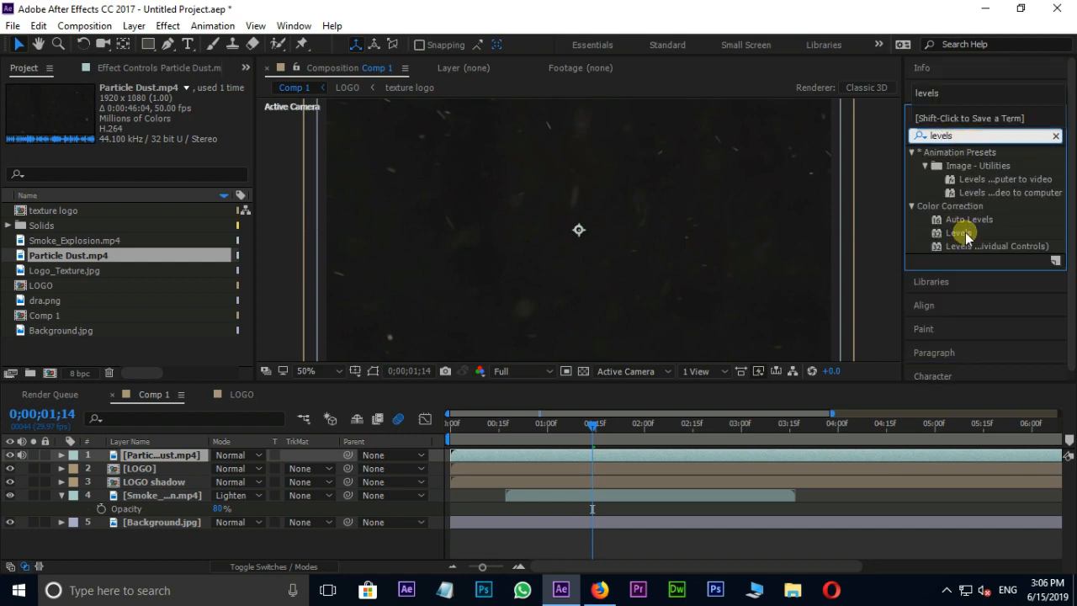
pyautogui.moveTo(959, 232); pyautogui.dragTo(663, 457)
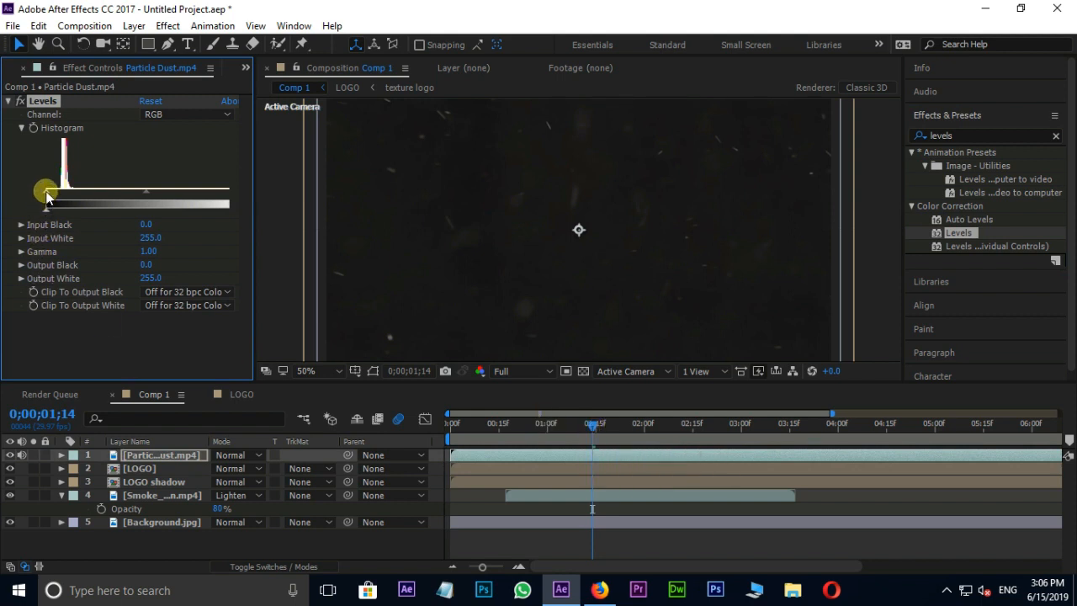
pyautogui.moveTo(46, 194); pyautogui.dragTo(66, 194)
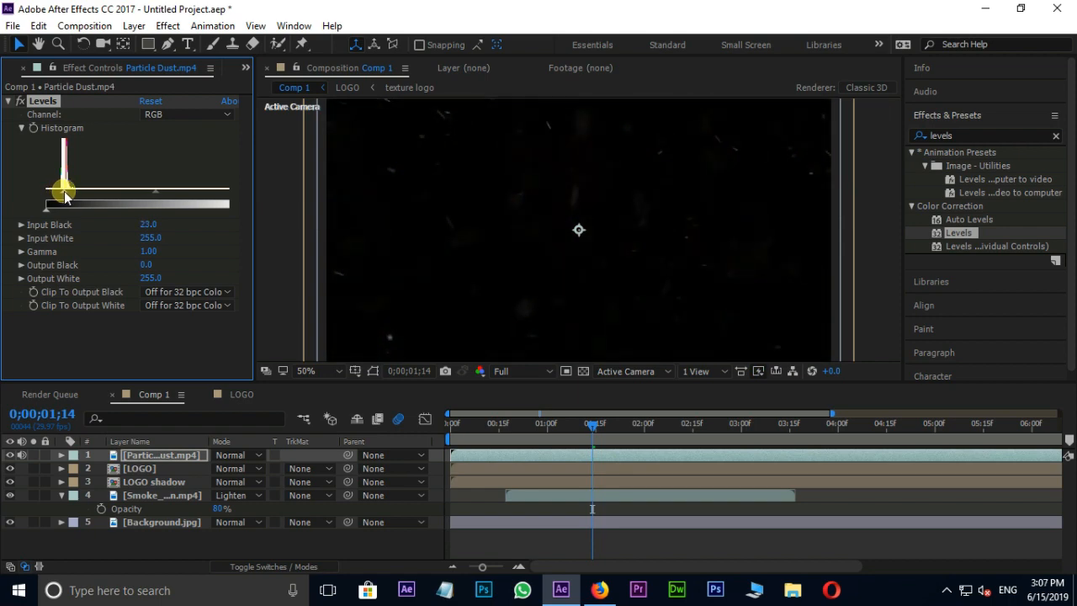
# Step: Set the Particle Dust layer's blending mode to Screen and check the composite at 0;00;01;01
pyautogui.click(257, 454)
pyautogui.click(281, 258)
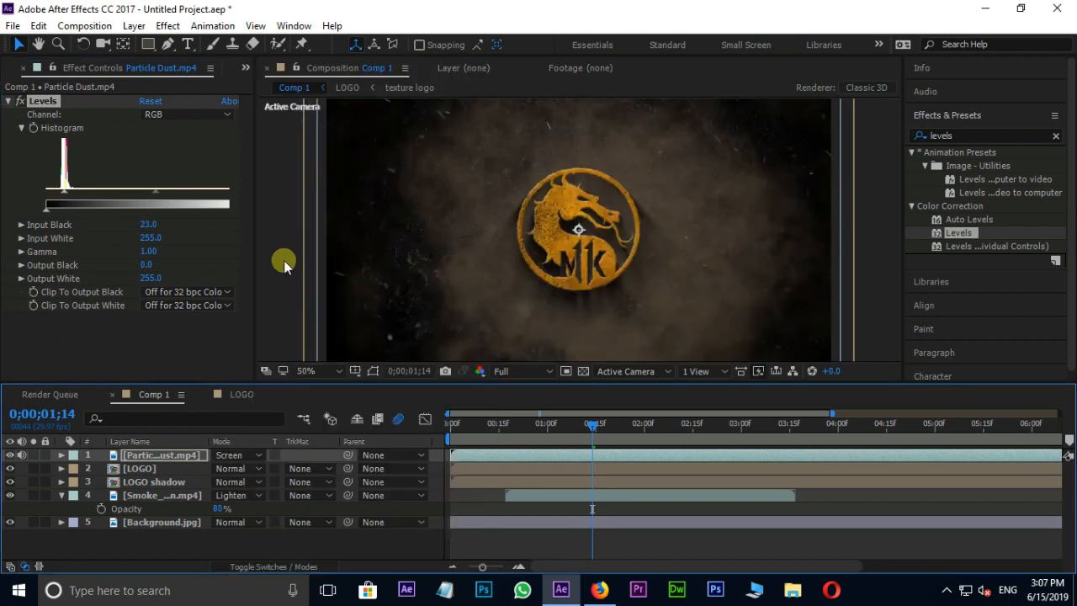
pyautogui.moveTo(607, 427); pyautogui.dragTo(552, 441)
pyautogui.press('/')
pyautogui.press(',')
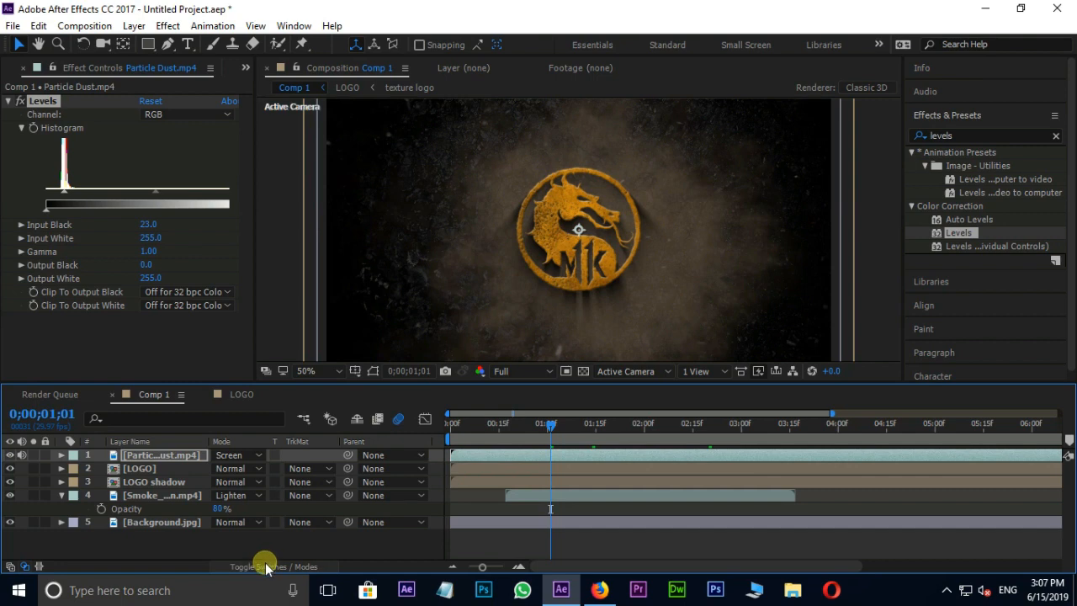
# Step: Turn the smoke and Particle Dust layers into 3D layers and collapse the smoke layer's properties
pyautogui.click(265, 566)
pyautogui.click(300, 494)
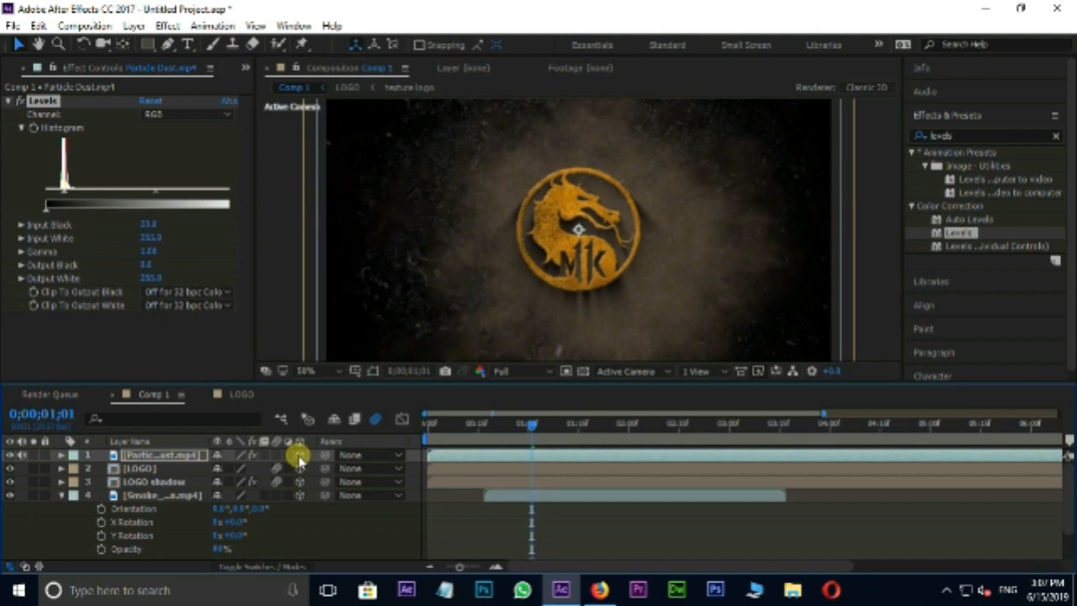
pyautogui.click(300, 455)
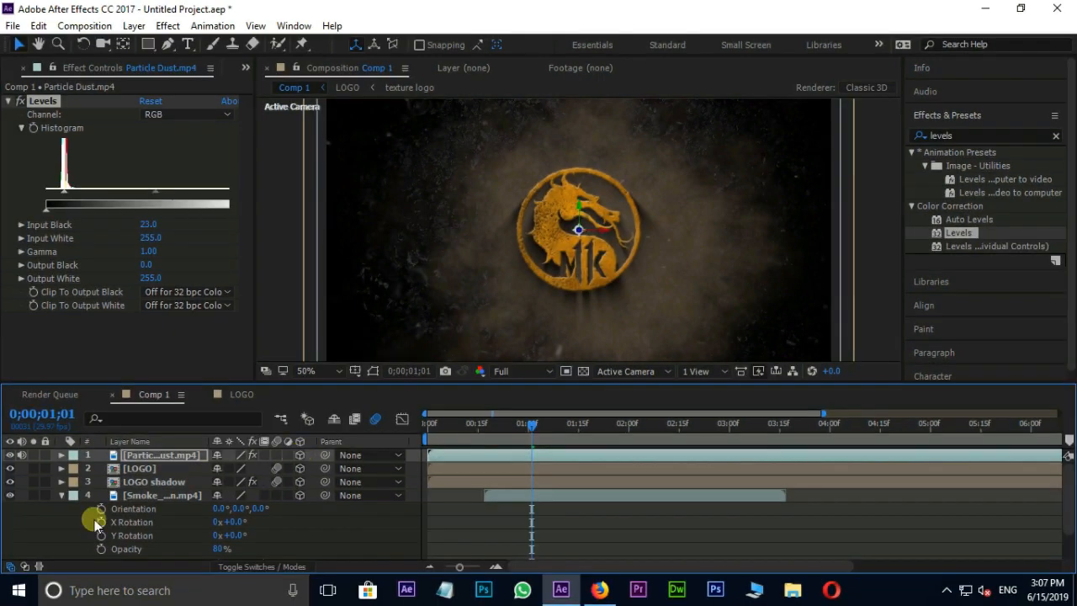
pyautogui.click(61, 495)
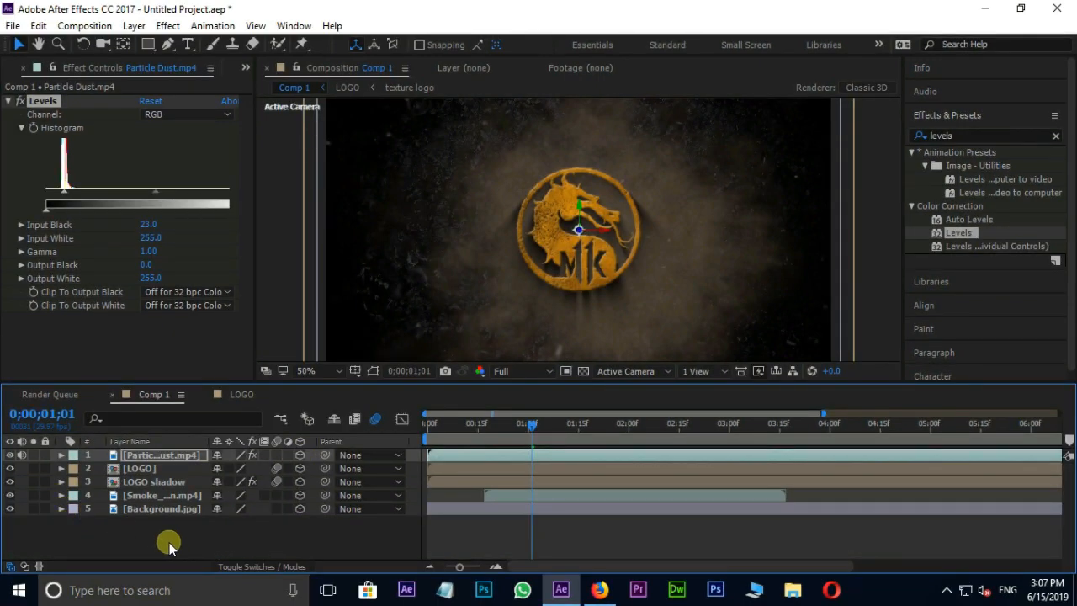
# Step: Add a two-node camera with the 35mm preset, named Camera 1, to Comp 1
pyautogui.click(169, 454)
pyautogui.rightClick(166, 537)
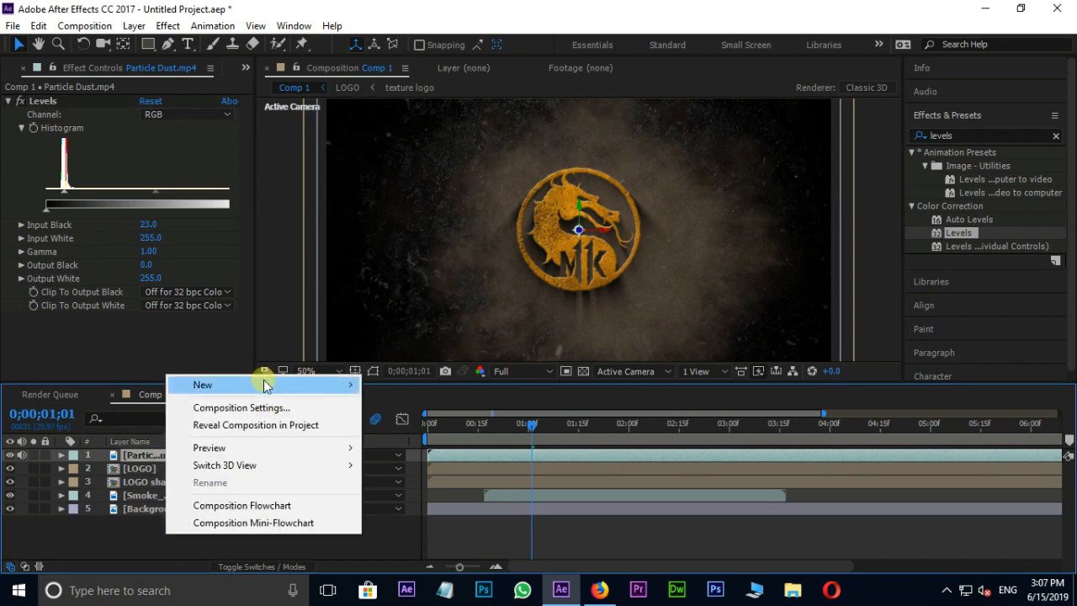
pyautogui.moveTo(282, 385)
pyautogui.click(401, 463)
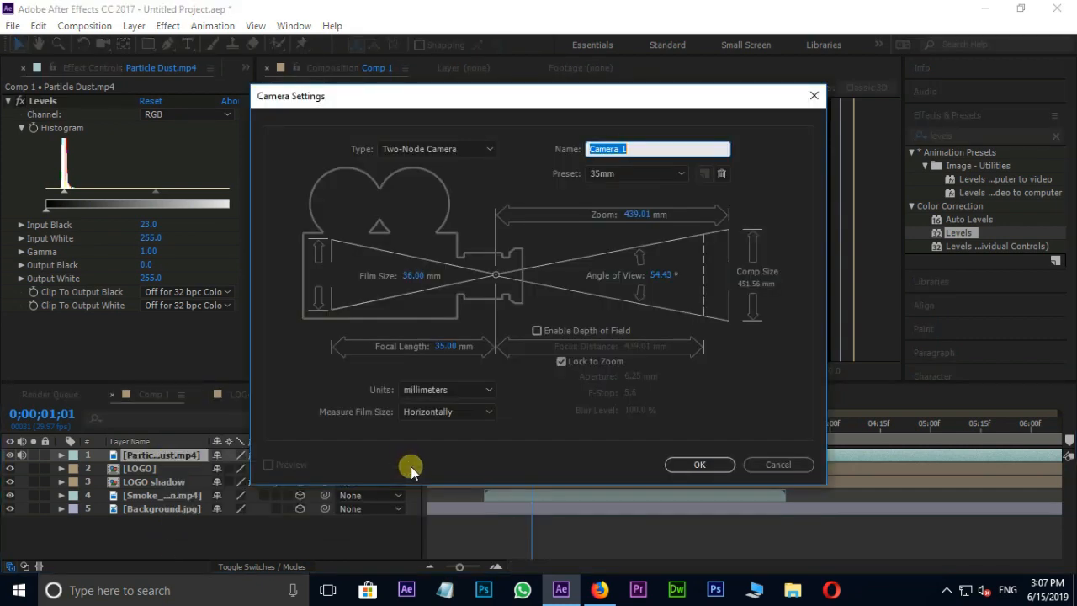
pyautogui.click(697, 467)
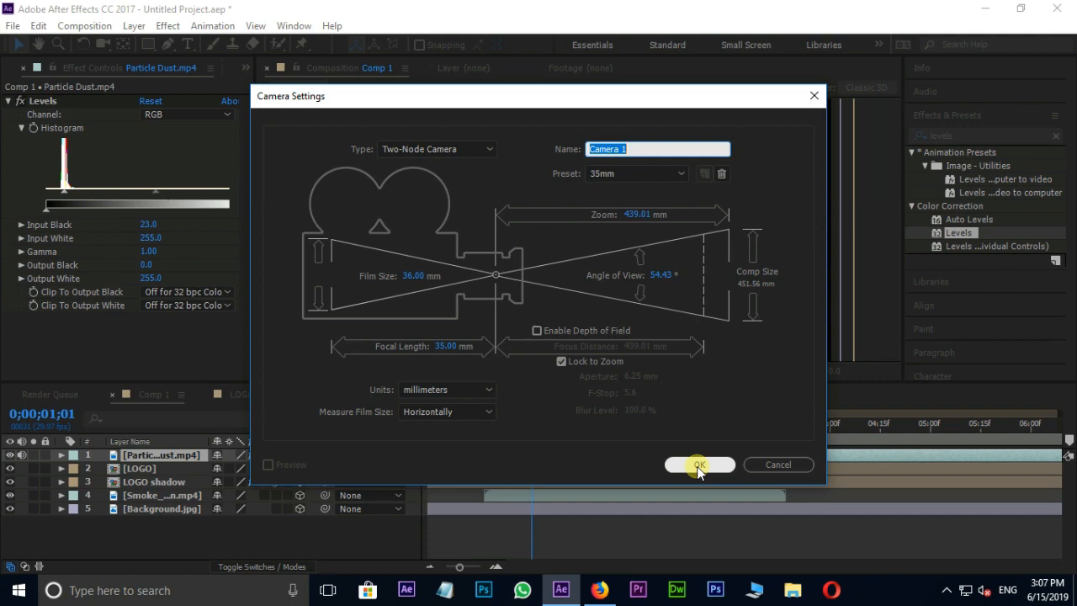
# Step: Add a position keyframe to Camera 1 at 0;00;00;00
pyautogui.press('p')
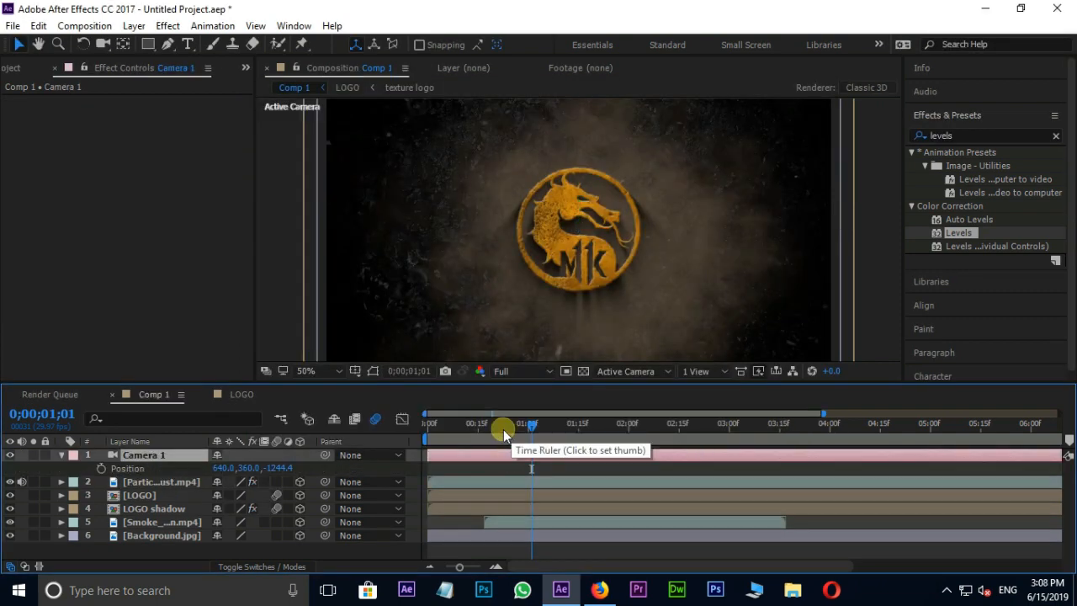
pyautogui.moveTo(527, 425); pyautogui.dragTo(398, 440)
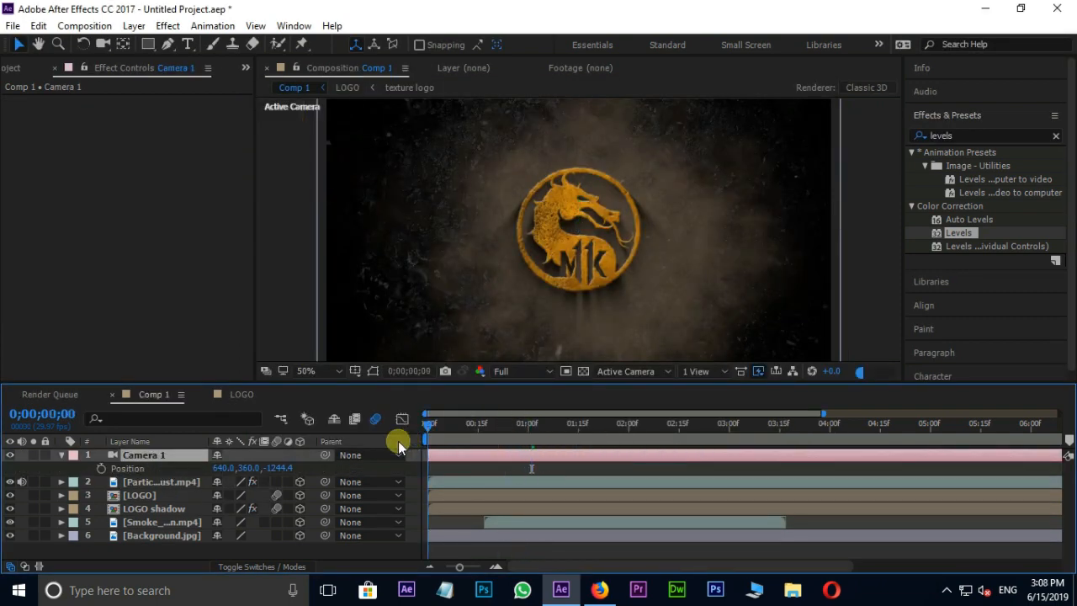
pyautogui.click(100, 469)
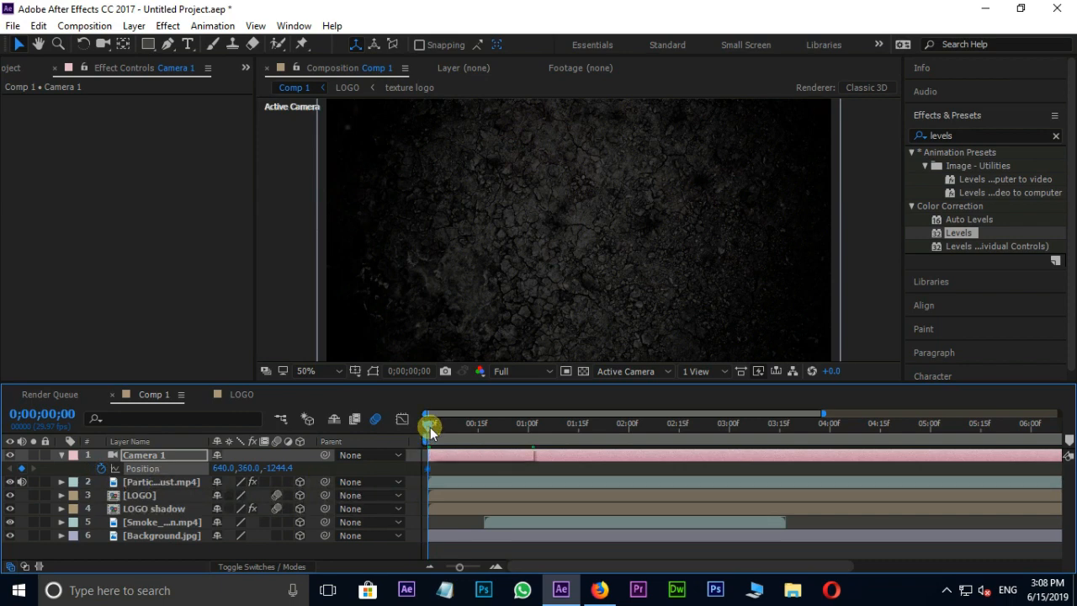
# Step: Keyframe Camera 1's Z position to -1500 at 0;00;05;00 and review the camera move
pyautogui.moveTo(429, 432); pyautogui.dragTo(932, 433)
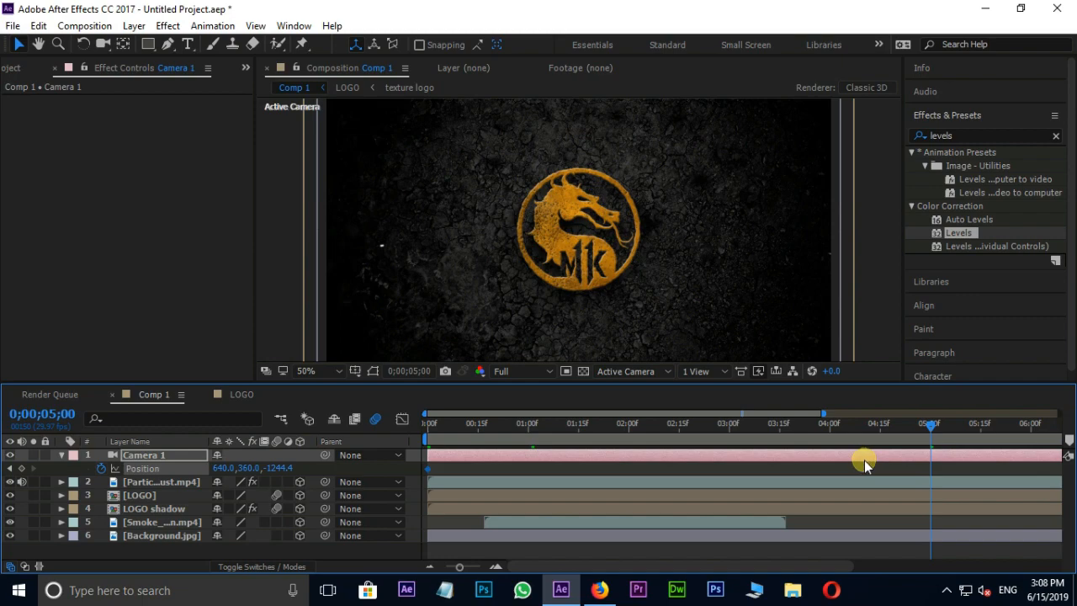
pyautogui.moveTo(280, 469); pyautogui.dragTo(154, 474)
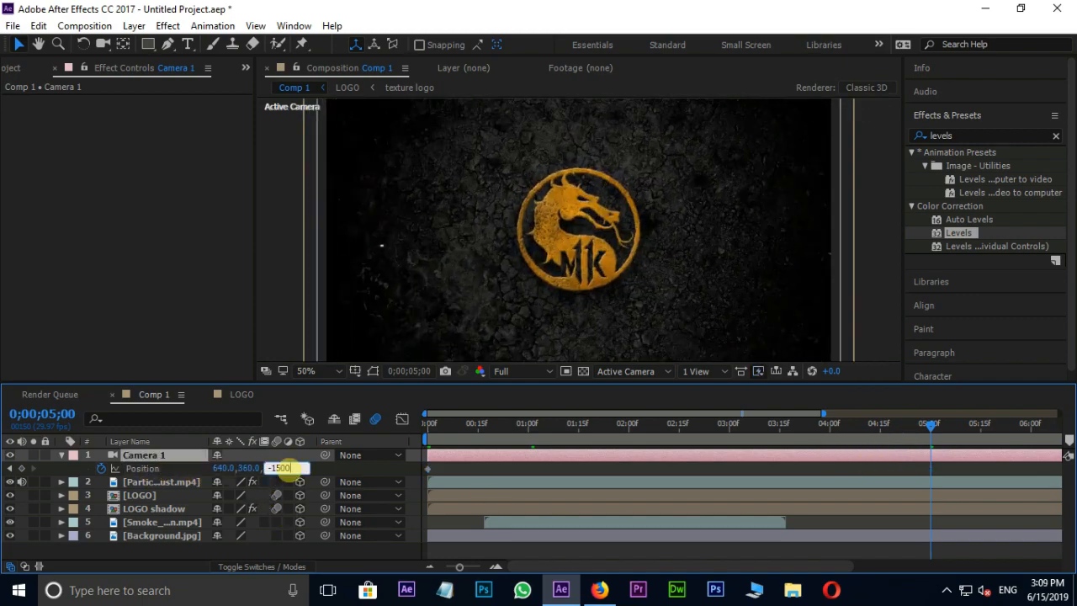
pyautogui.press('Return')
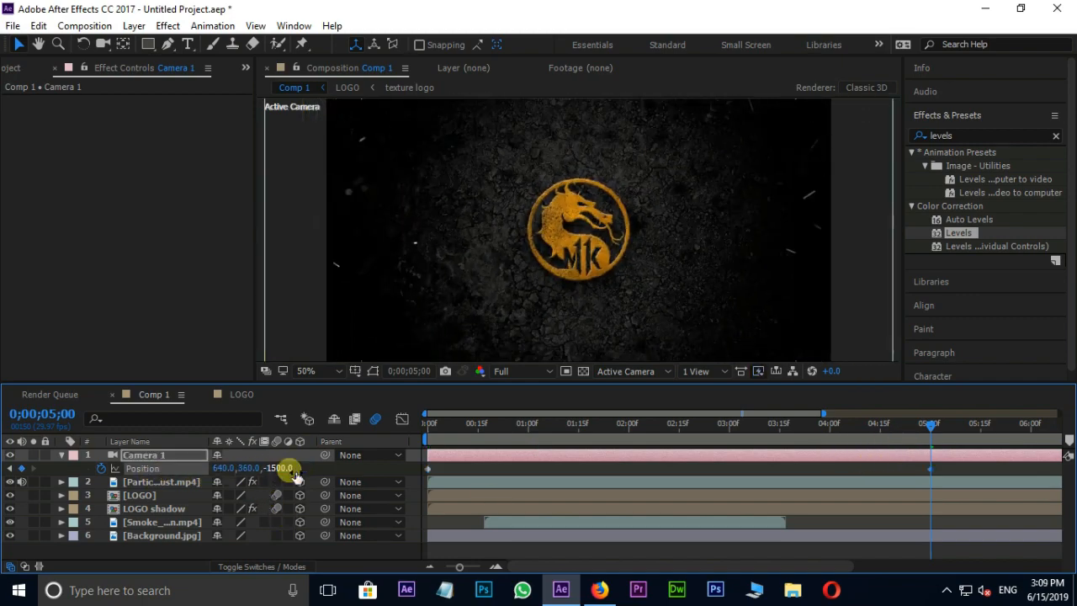
pyautogui.scroll(-2, 517, 273)
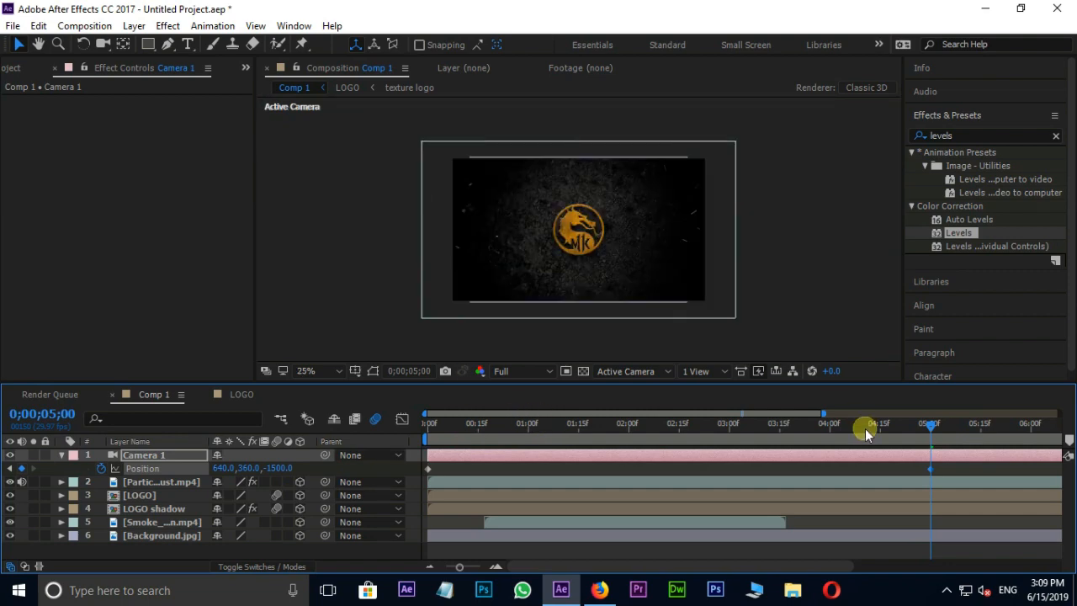
pyautogui.click(897, 423)
pyautogui.moveTo(897, 422); pyautogui.dragTo(380, 479)
pyautogui.moveTo(430, 470)
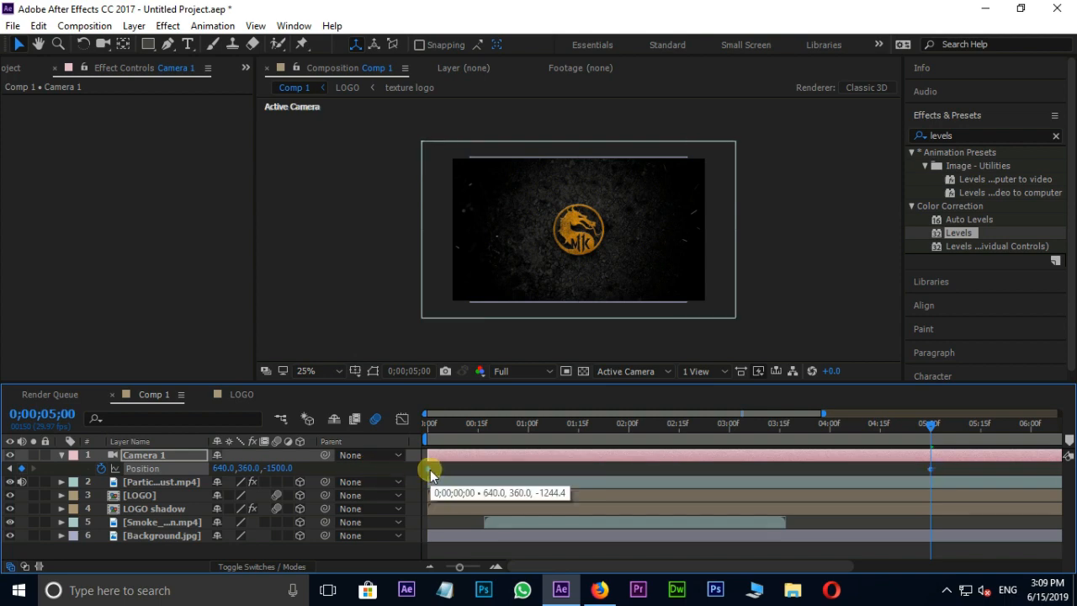
# Step: Pre-compose all six layers of Comp 1, including Camera 1, into a new composition named MAIN LOGO
pyautogui.click(61, 455)
pyautogui.moveTo(132, 535); pyautogui.dragTo(209, 450)
pyautogui.rightClick(169, 506)
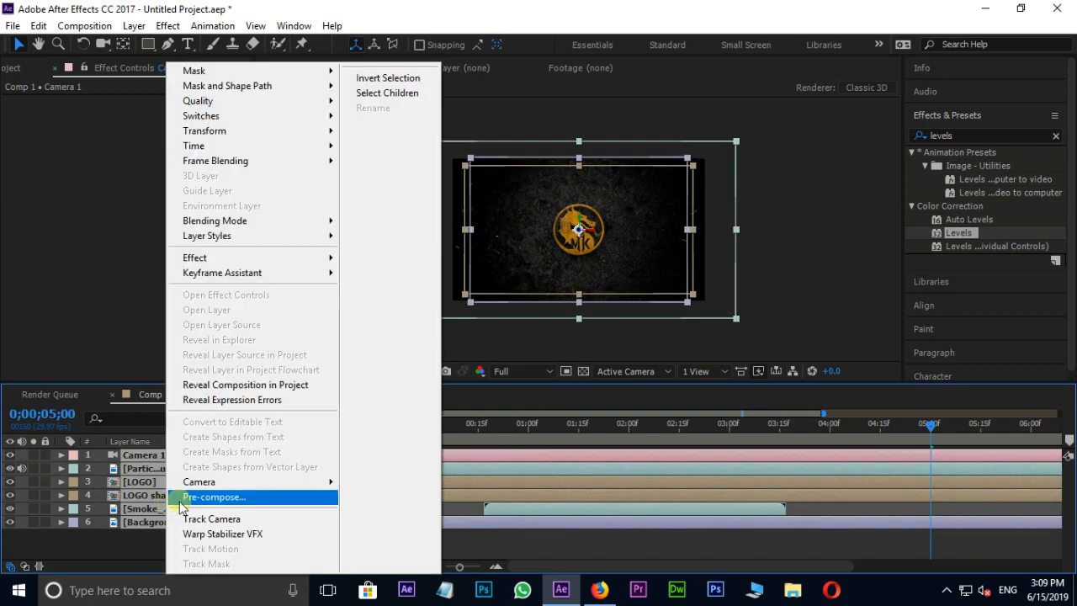
pyautogui.click(190, 496)
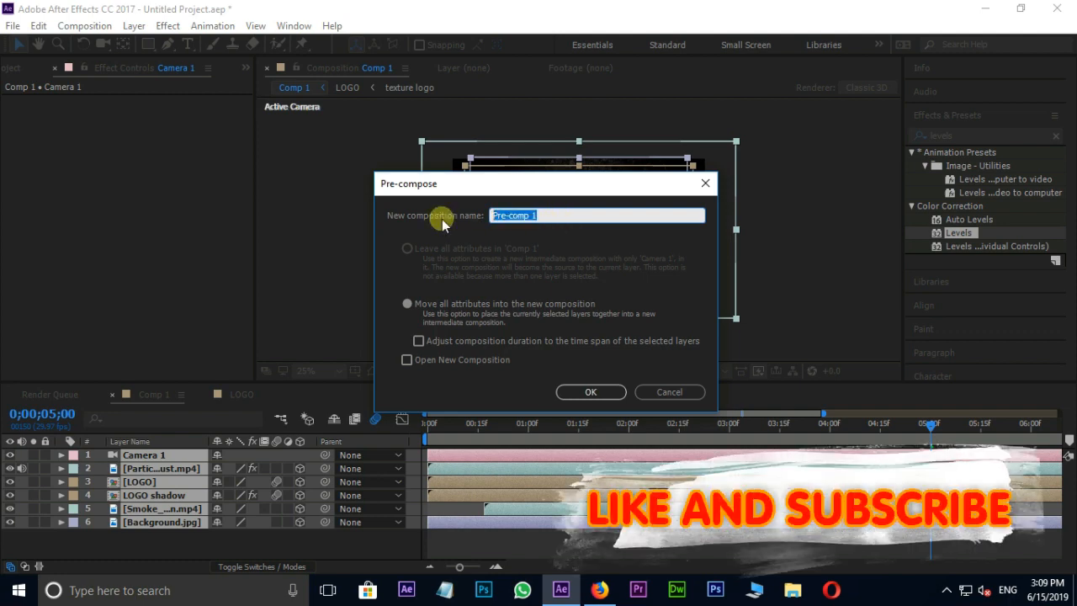
pyautogui.write('MAIN LOGO')
pyautogui.click(582, 392)
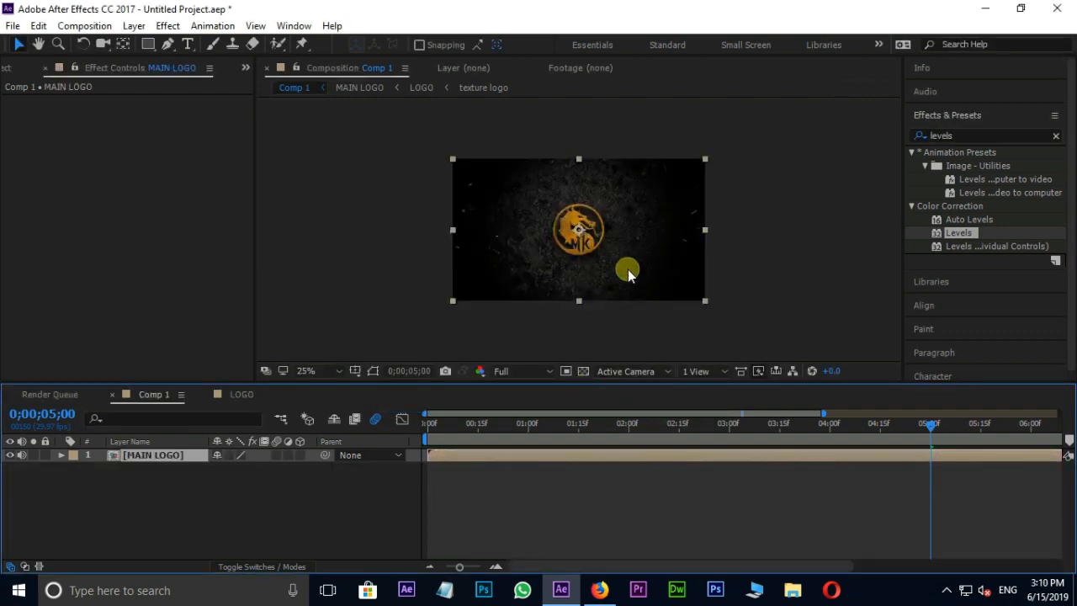
pyautogui.press('.')
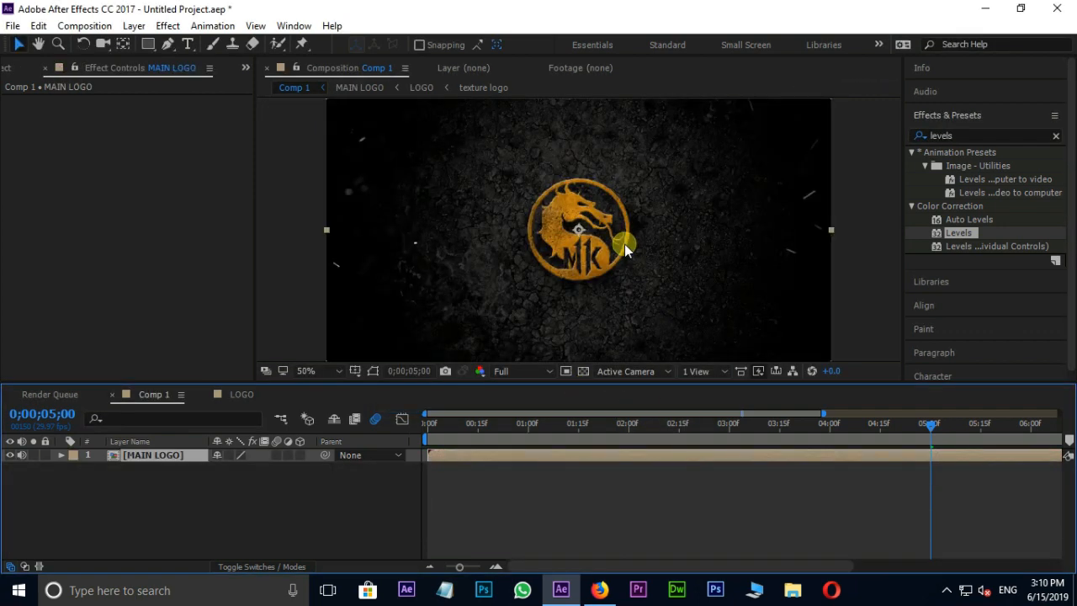
# Step: Find the wiggle presets and apply Wiggle - position to the MAIN LOGO layer
pyautogui.click(1010, 134)
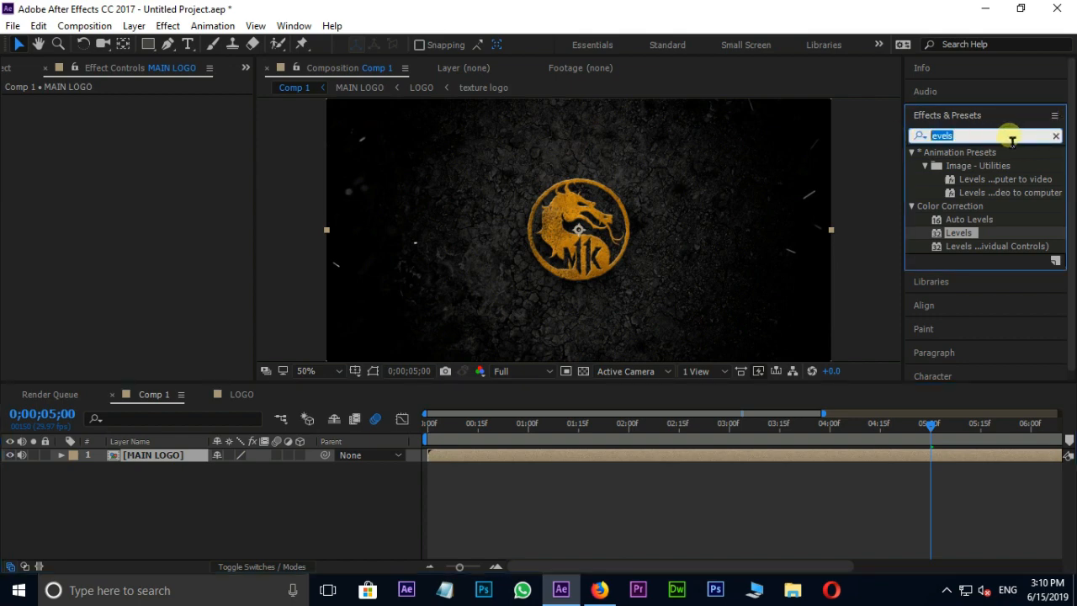
pyautogui.write('wiggle')
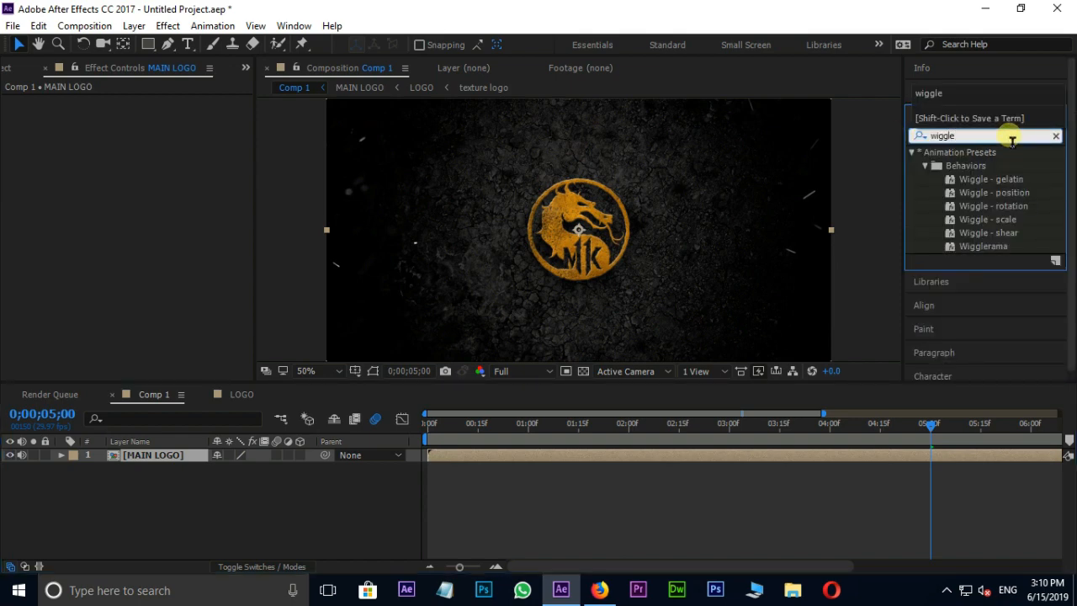
pyautogui.moveTo(980, 192); pyautogui.dragTo(645, 457)
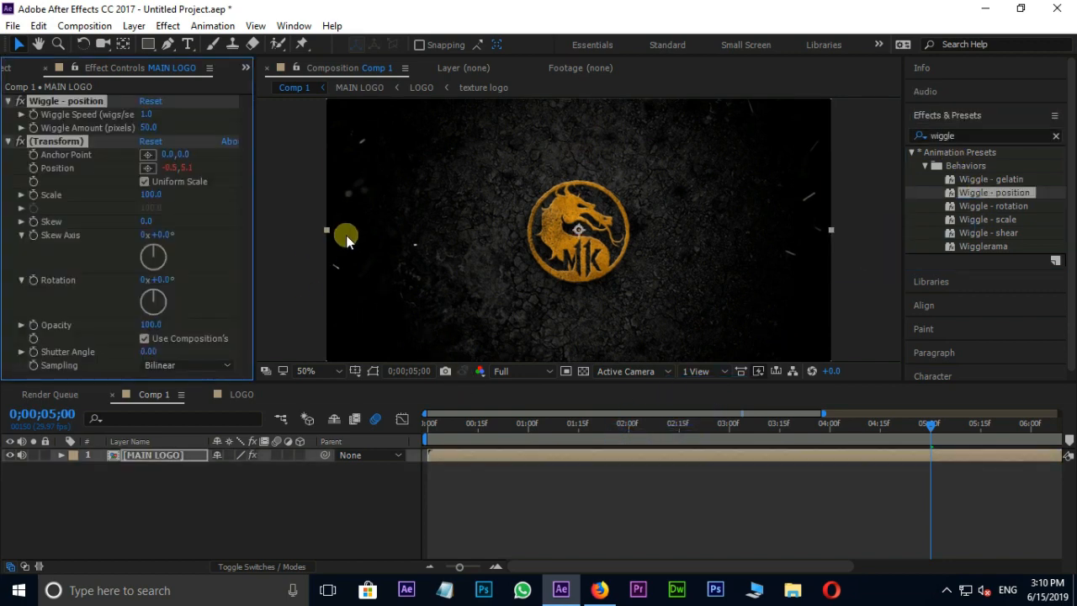
pyautogui.scroll(-2, 528, 219)
pyautogui.scroll(2, 528, 216)
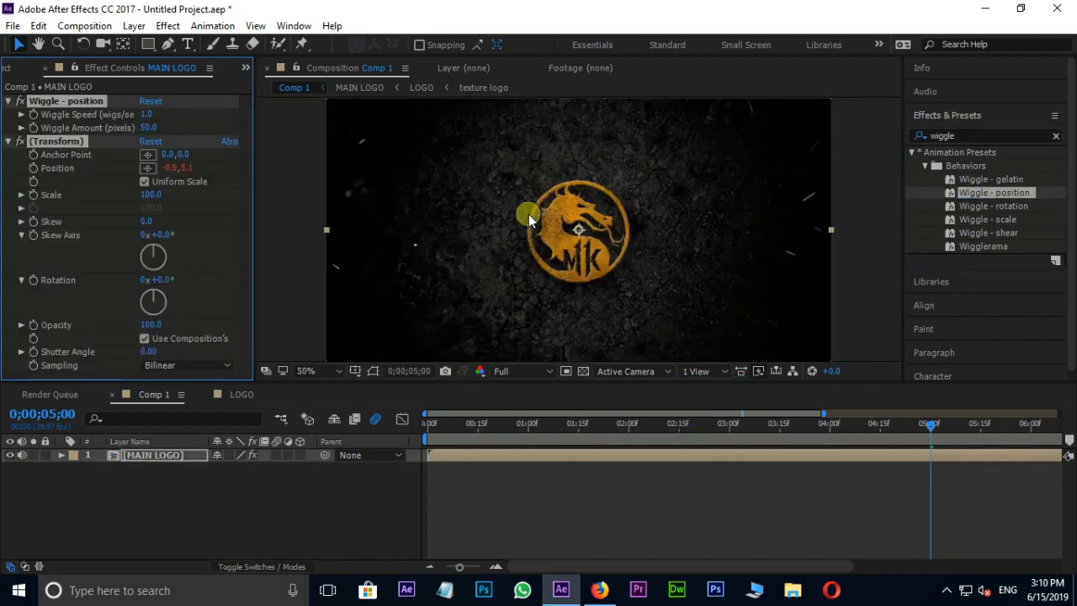
# Step: Set the MAIN LOGO layer's scale to 105% and collapse its properties
pyautogui.click(174, 457)
pyautogui.press('s')
pyautogui.click(239, 467)
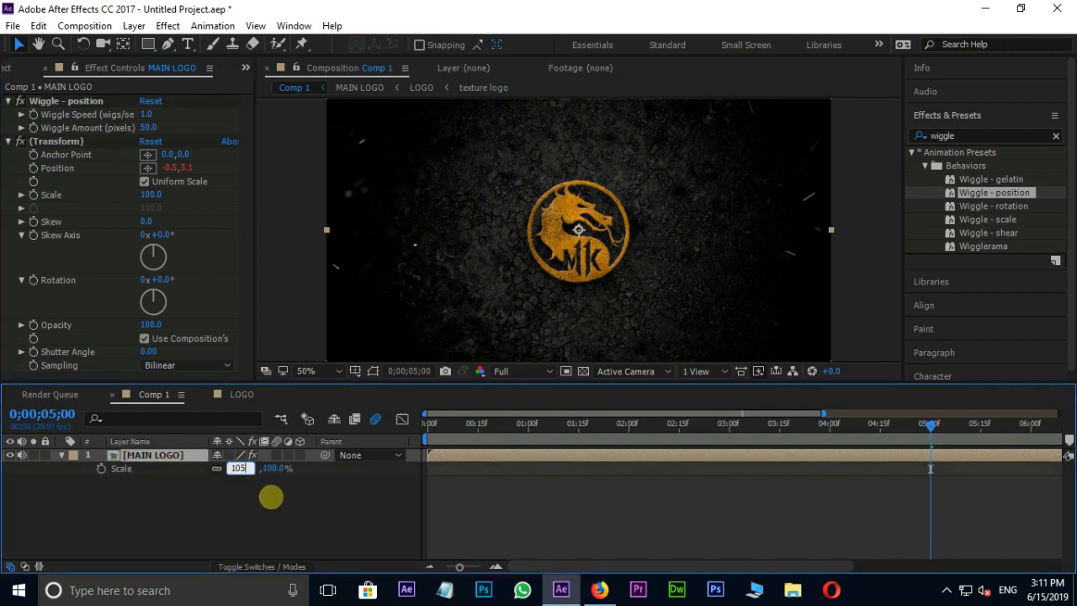
pyautogui.press('Return')
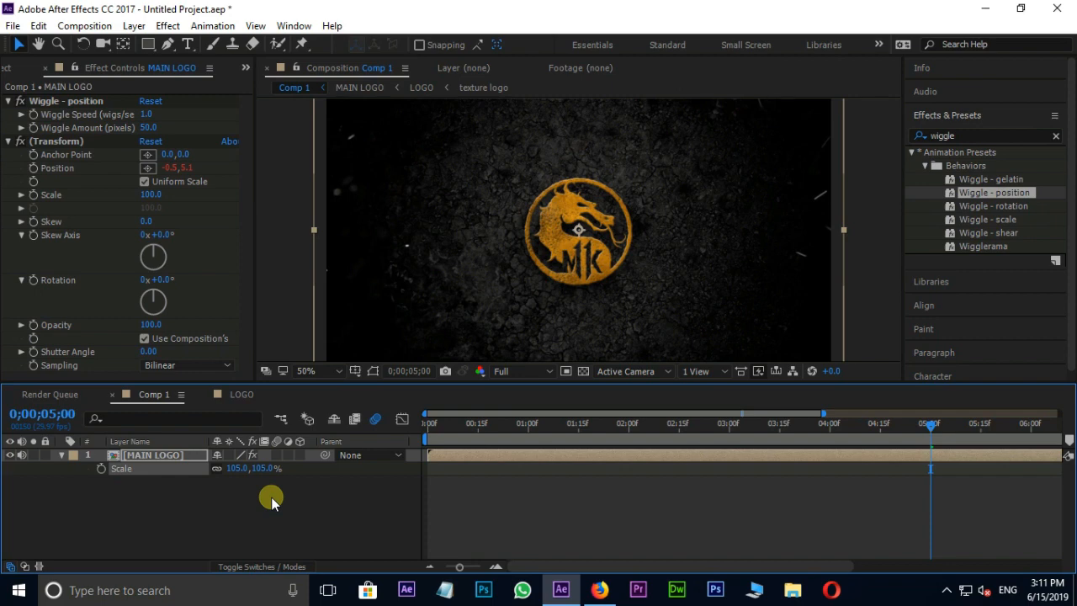
pyautogui.click(63, 459)
# Step: Keyframe the Wiggle Speed of MAIN LOGO at 0 at 0;00;01;02, when the logo lands
pyautogui.click(525, 424)
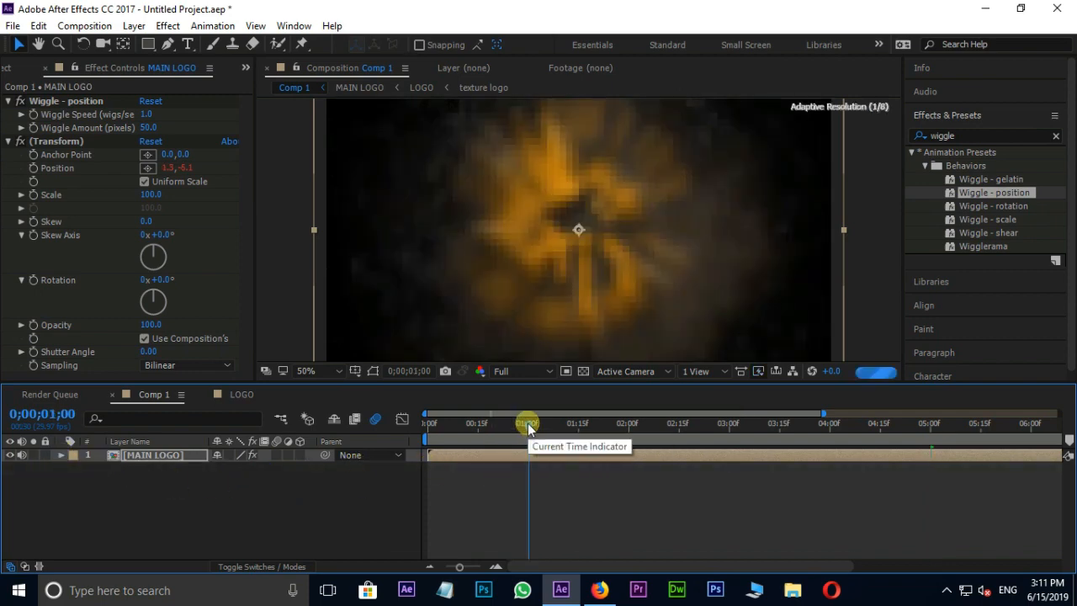
pyautogui.moveTo(529, 429); pyautogui.dragTo(535, 431)
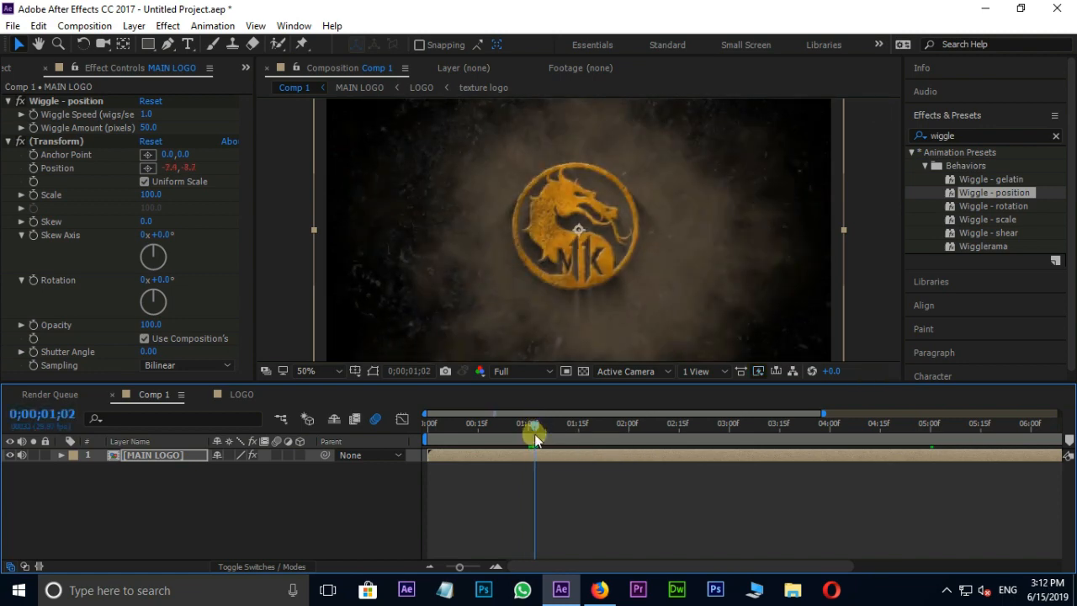
pyautogui.click(41, 102)
pyautogui.click(150, 114)
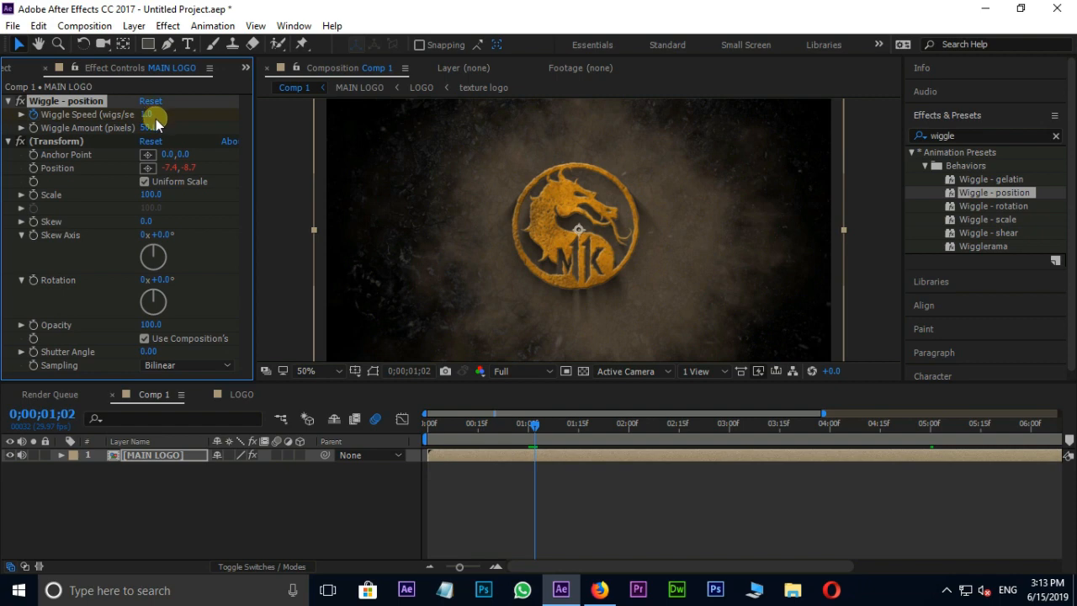
pyautogui.click(171, 117)
pyautogui.write('0')
pyautogui.click(528, 457)
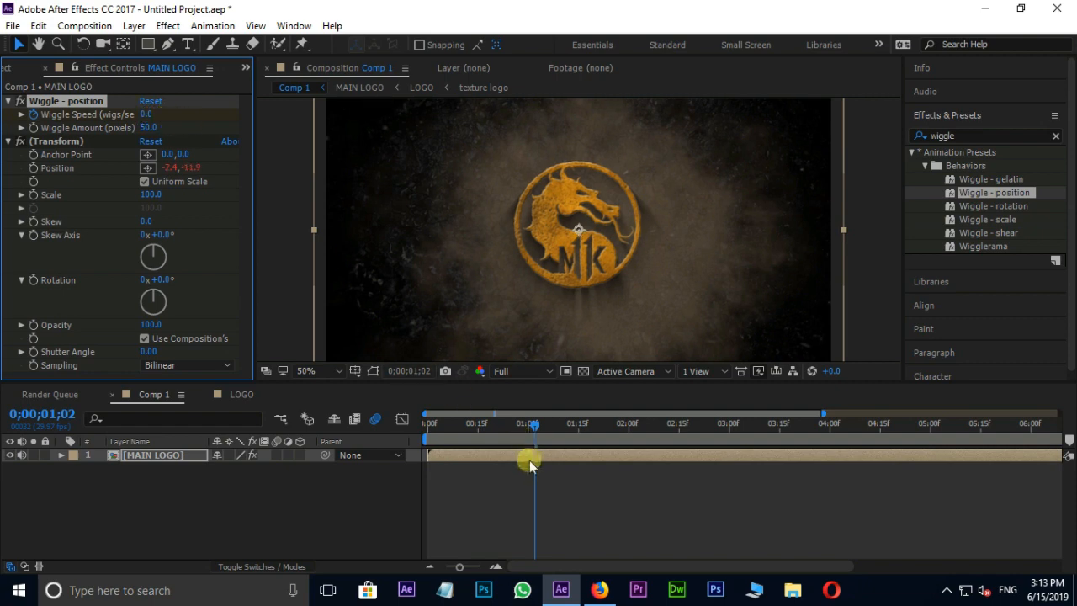
# Step: Reveal MAIN LOGO's keyframes and add a Wiggle Speed keyframe of 1 three frames further on, at 0;00;01;05
pyautogui.press('u')
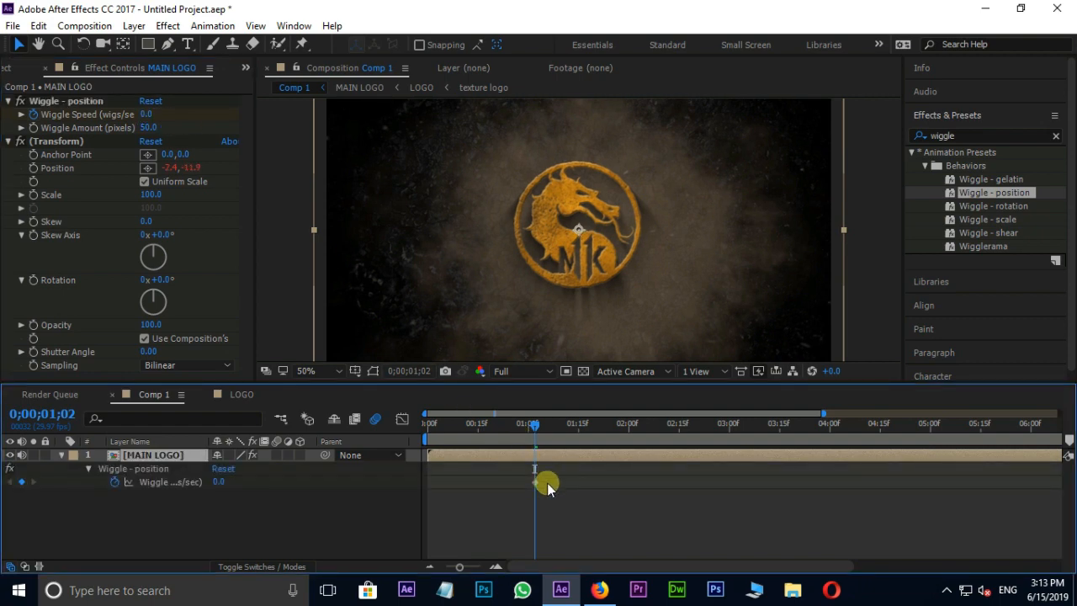
pyautogui.press('pagedown')
pyautogui.press('pagedown')
pyautogui.press('pagedown')
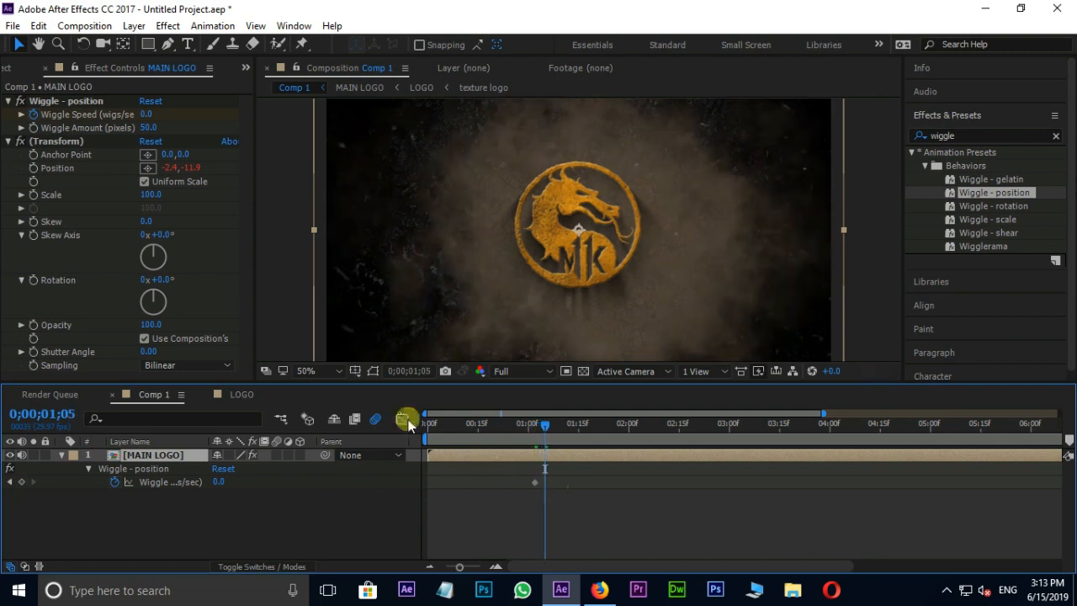
pyautogui.click(148, 114)
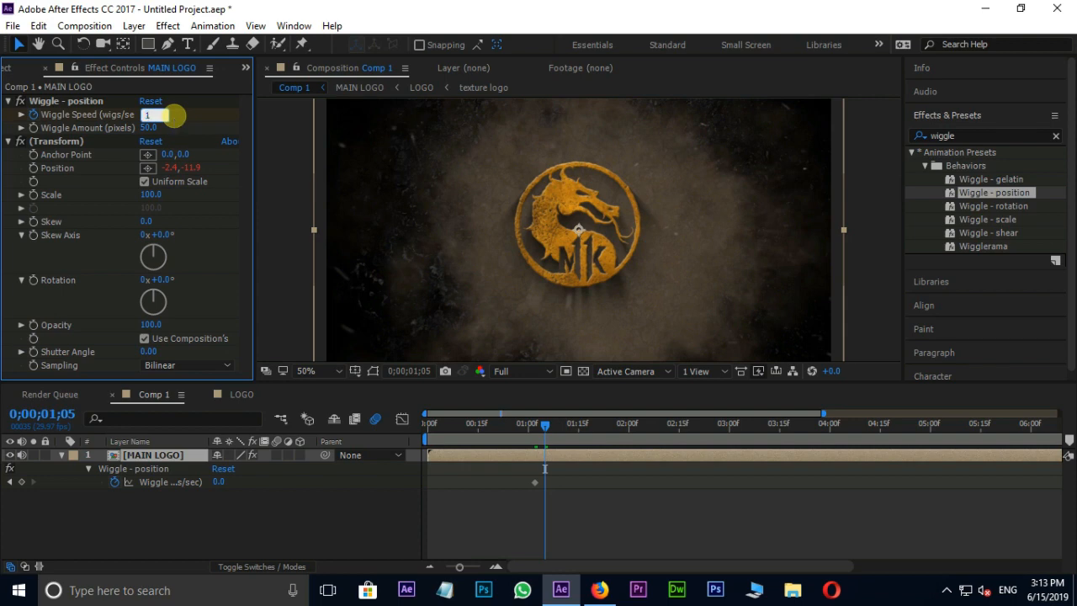
pyautogui.write('1')
pyautogui.press('Return')
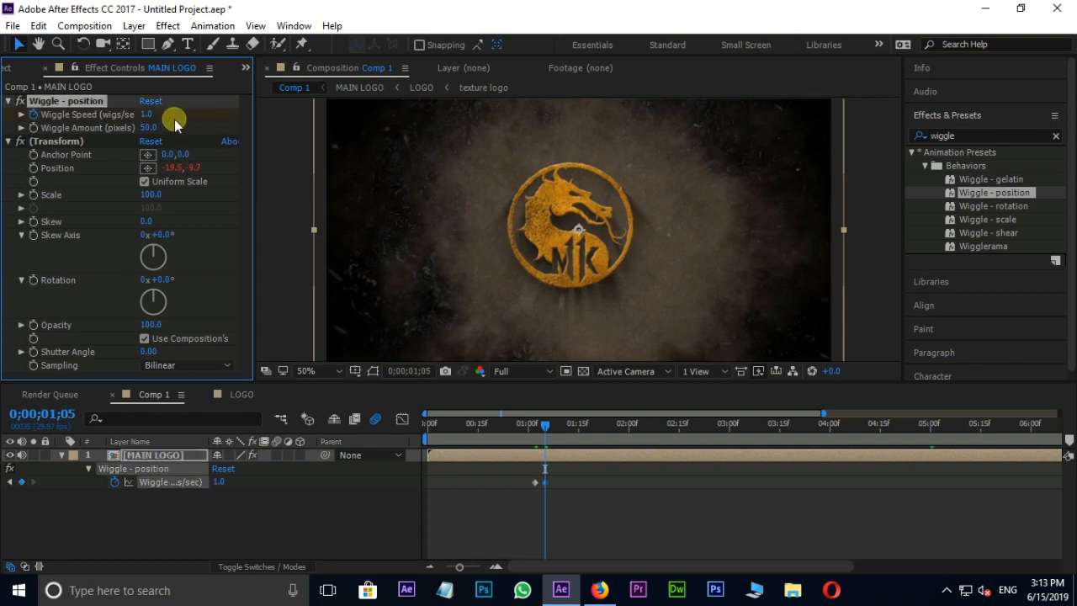
# Step: Add a Wiggle Speed keyframe of 0 at 0;00;01;09 and apply Easy Ease to all three speed keyframes
pyautogui.press('space')
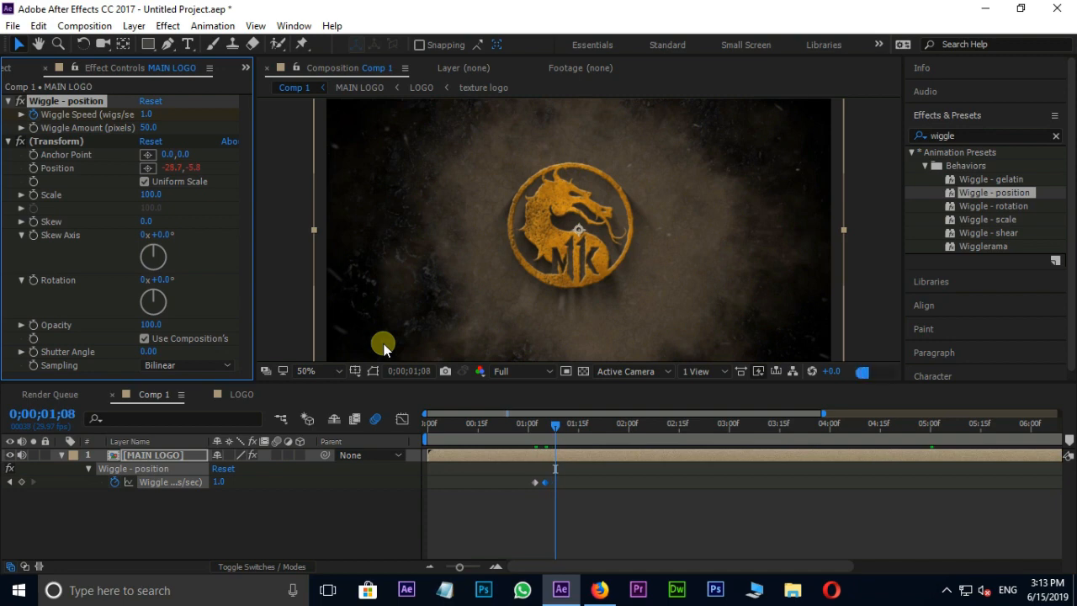
pyautogui.click(152, 115)
pyautogui.write('0')
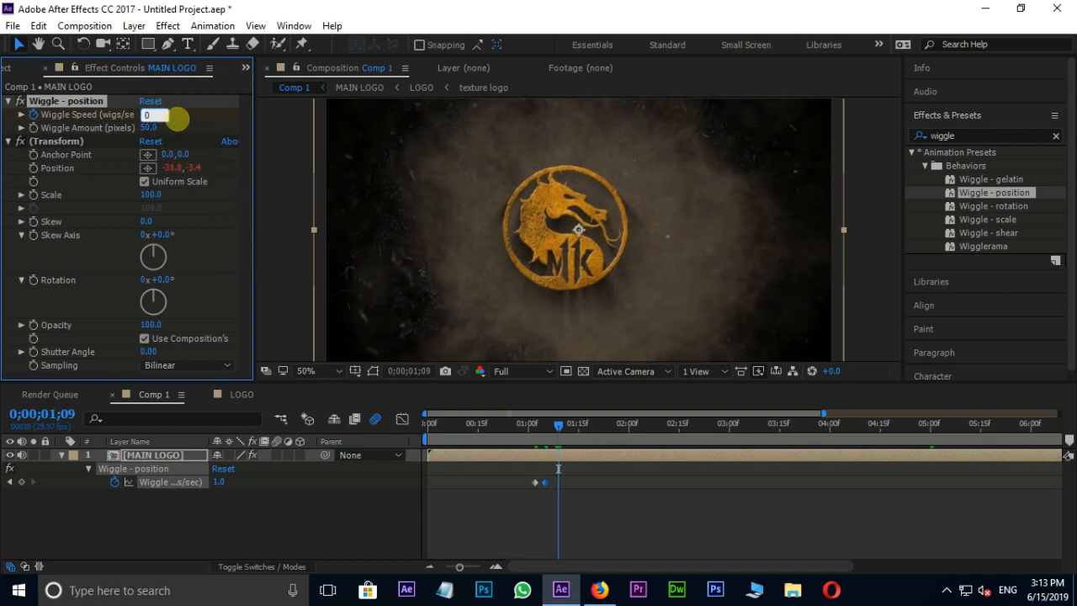
pyautogui.press('Return')
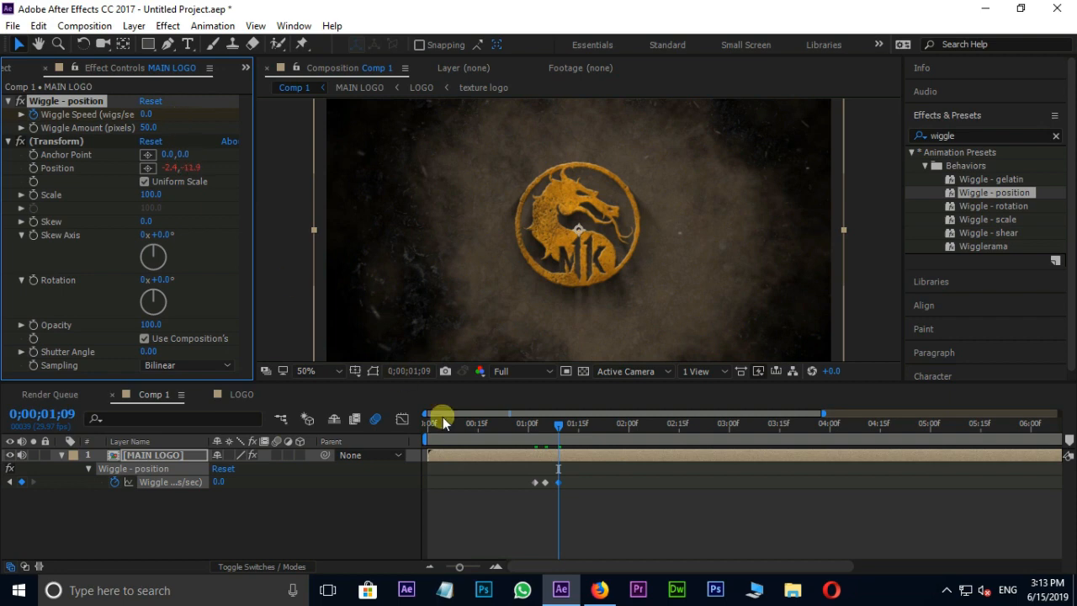
pyautogui.moveTo(570, 477); pyautogui.dragTo(528, 490)
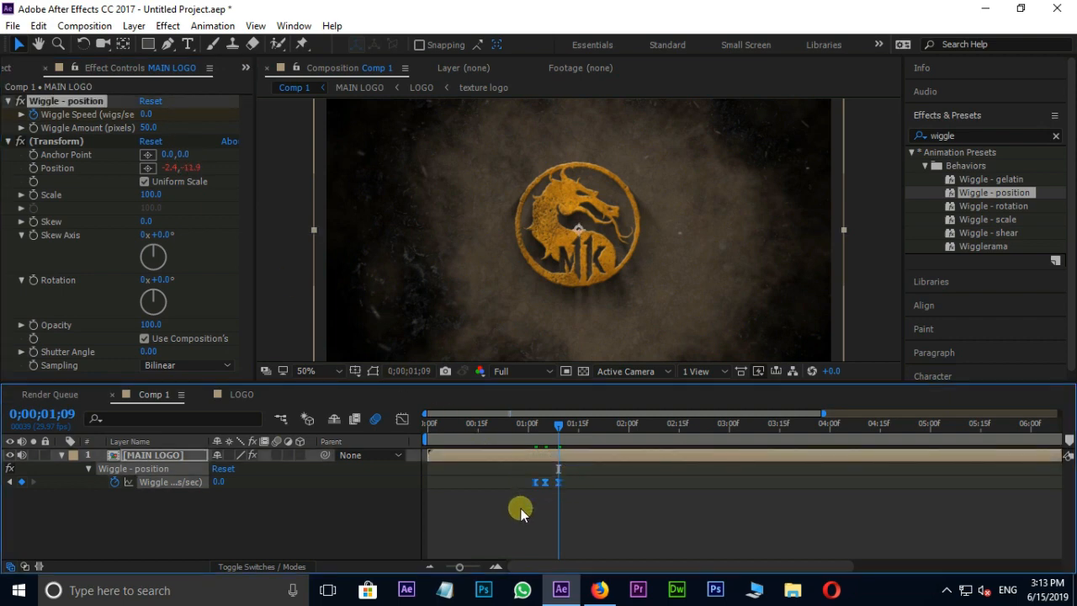
# Step: Set the Wiggle Amount to 30 pixels and enable motion blur on MAIN LOGO, then return to 0;00;00;00 with the layer collapsed
pyautogui.click(151, 128)
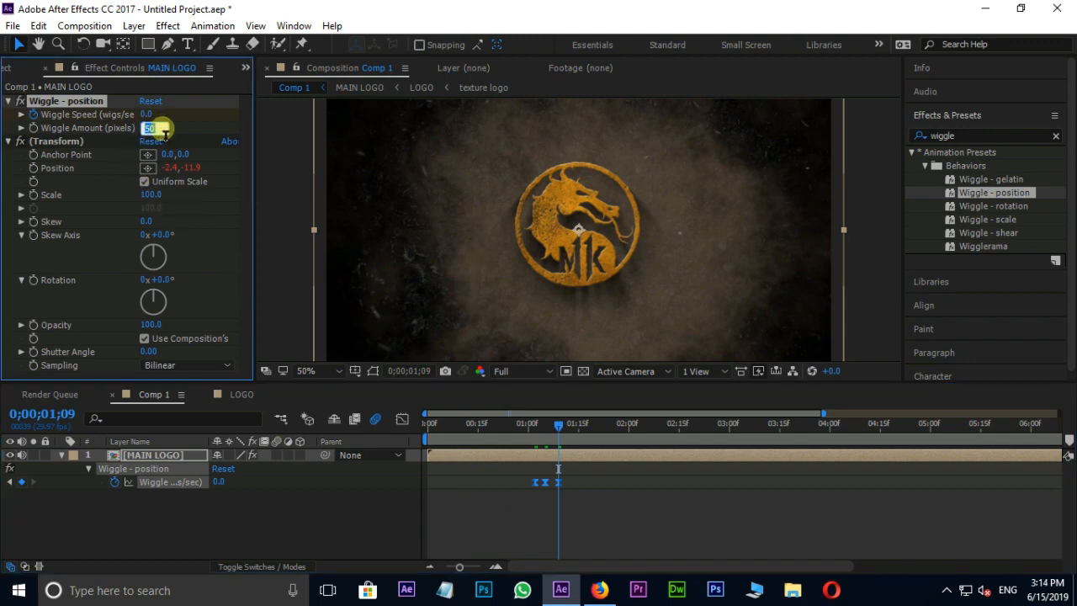
pyautogui.write('3')
pyautogui.press('Return')
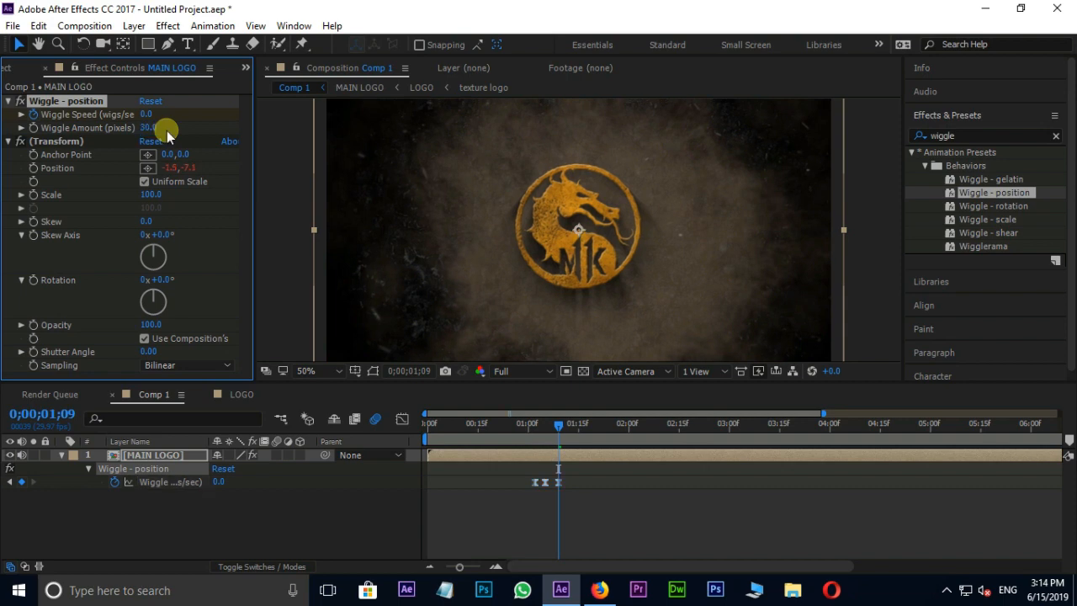
pyautogui.click(276, 455)
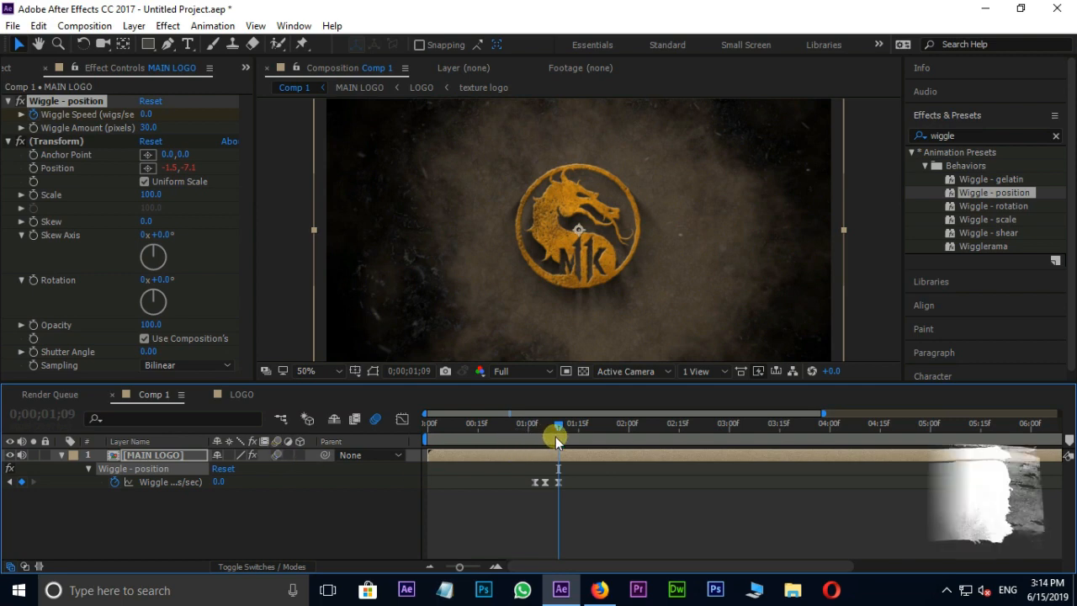
pyautogui.moveTo(554, 426); pyautogui.dragTo(425, 434)
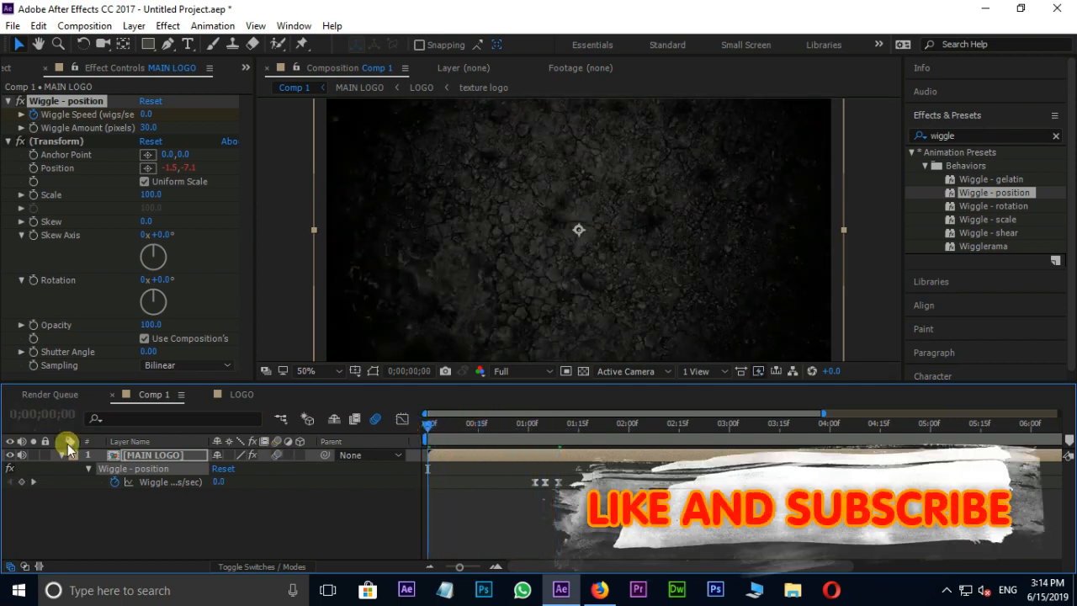
pyautogui.click(60, 456)
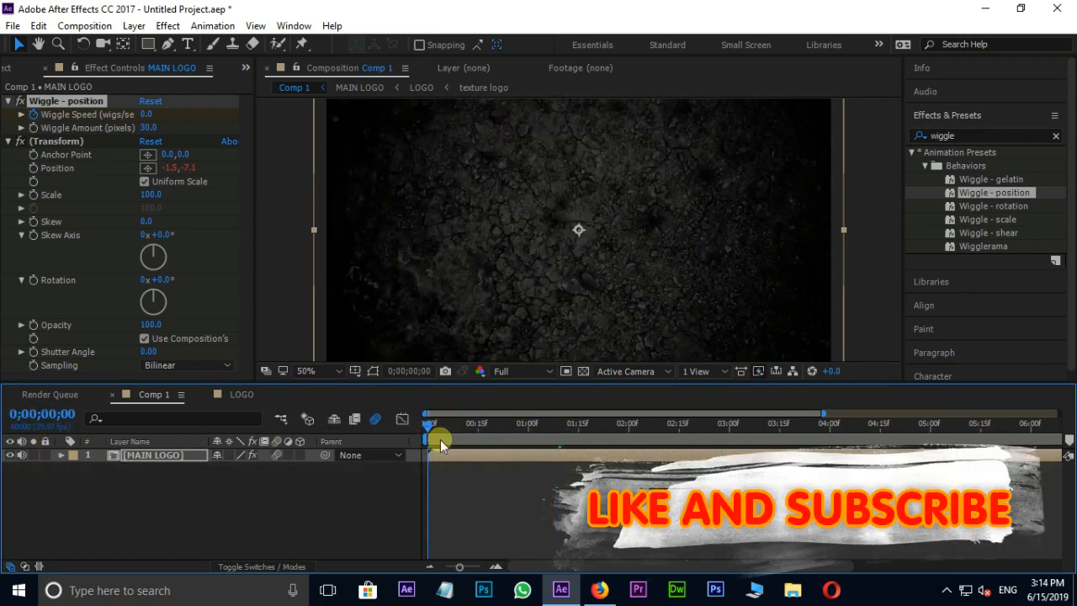